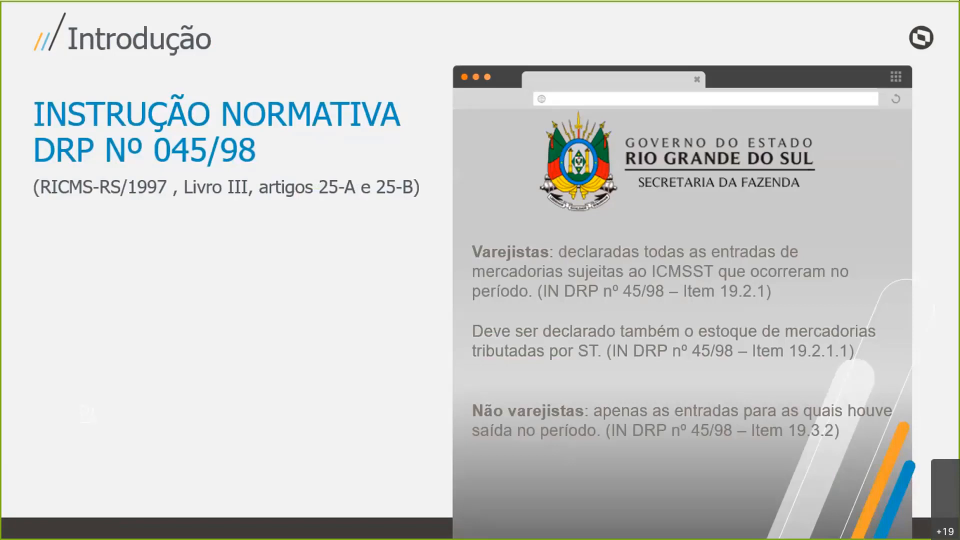
- Switch from the slides to TOTVS RM and select product 03.001 Água mineral - 500 ml in the product list
key(Right)
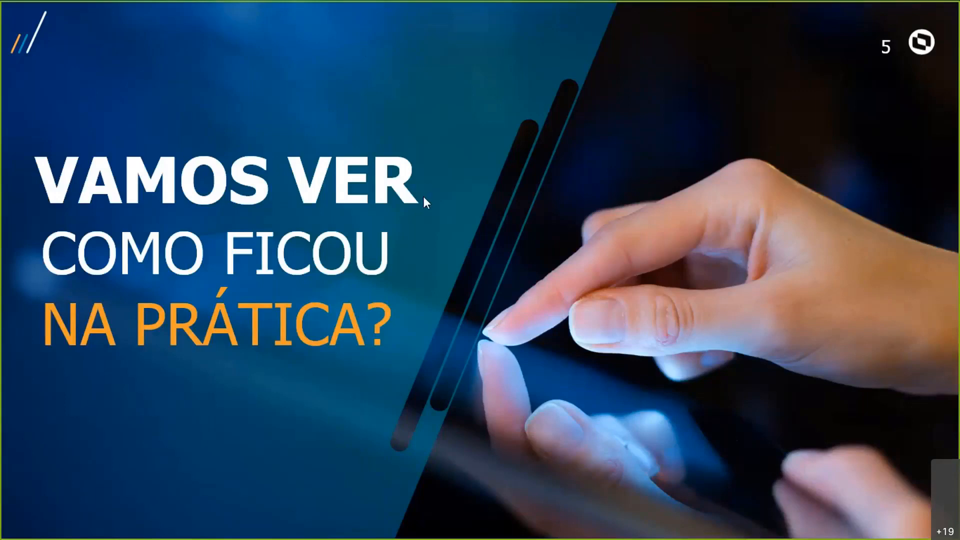
key(alt+Tab)
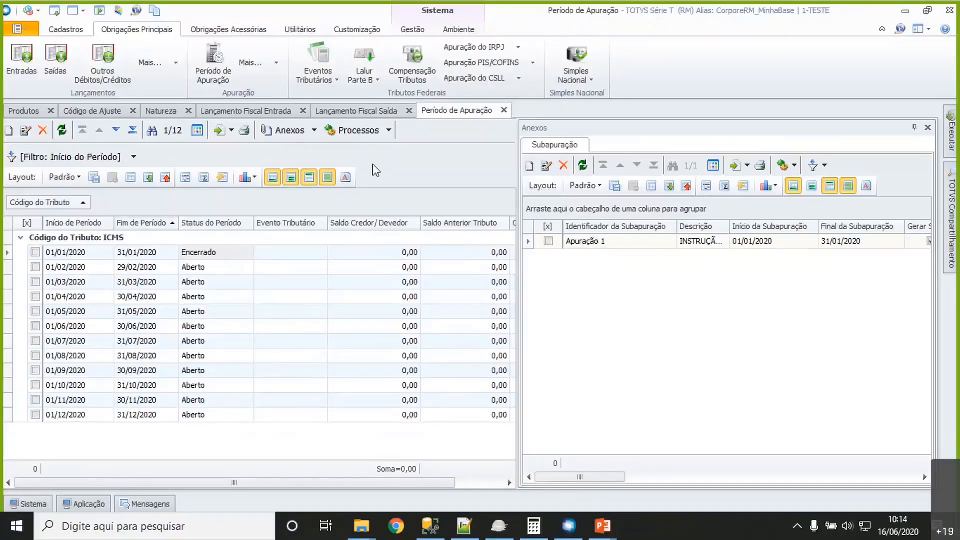
click(23, 111)
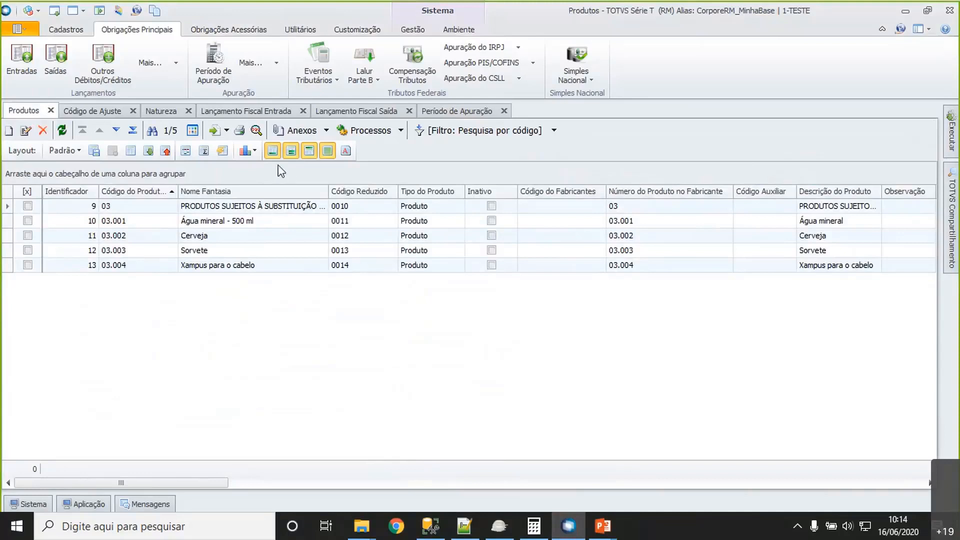
click(172, 211)
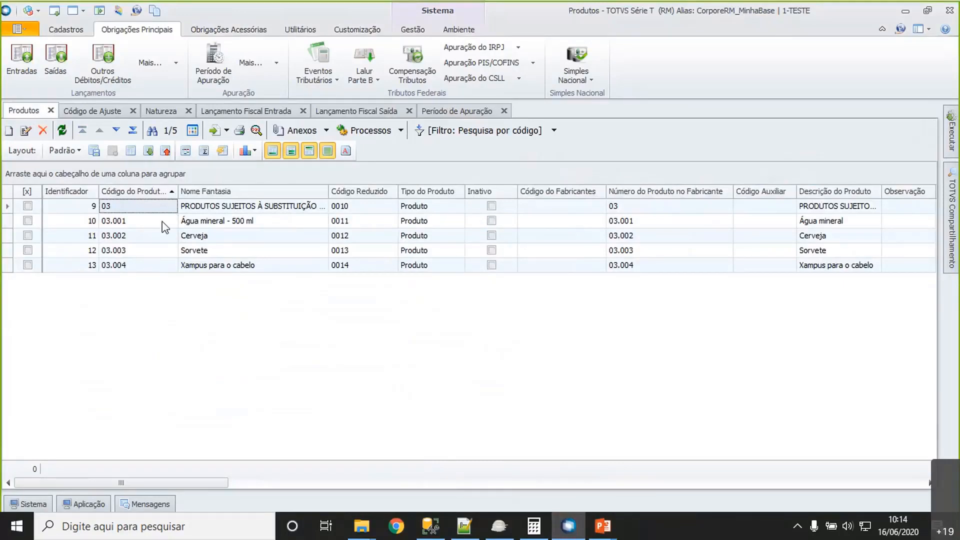
click(164, 225)
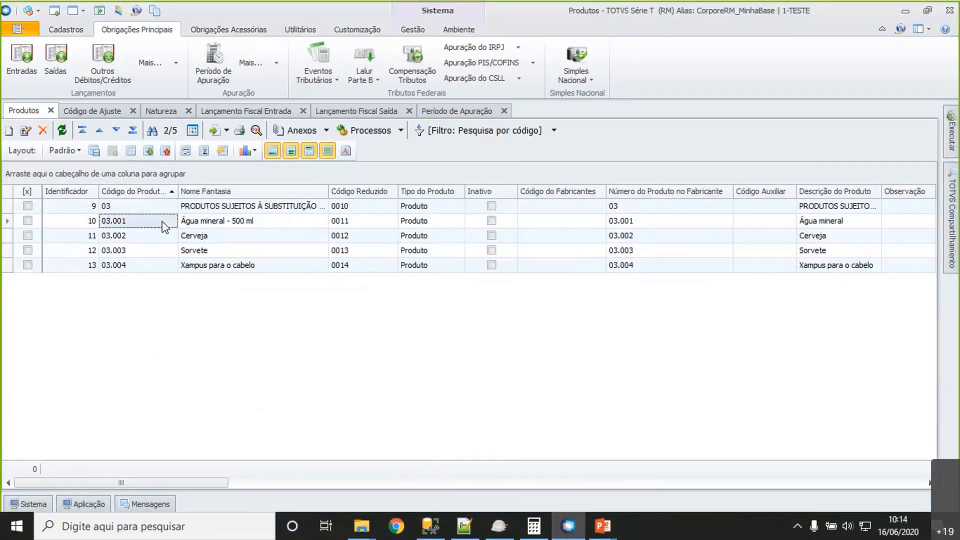
- Show the product's fiscal data by state and review the ICMS-ST settings in its RS record
click(320, 130)
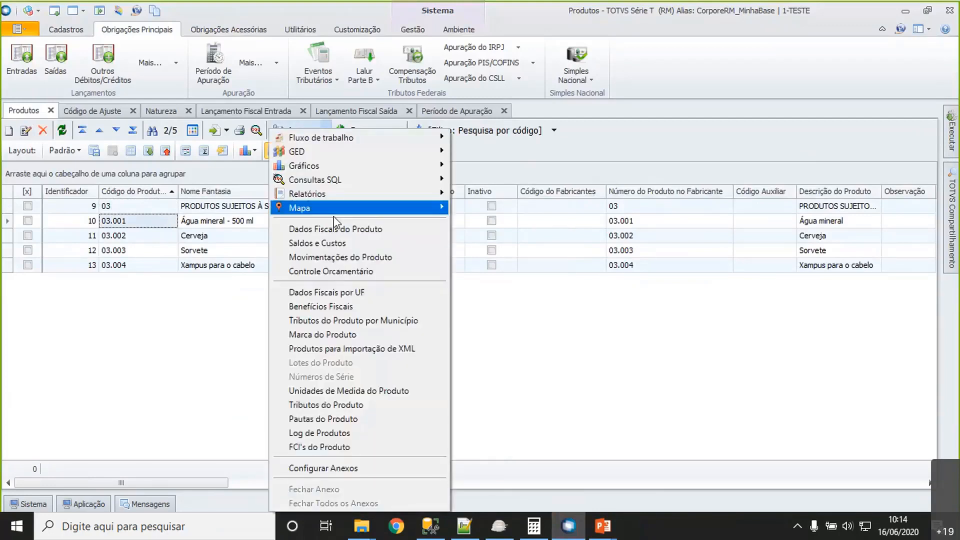
click(353, 295)
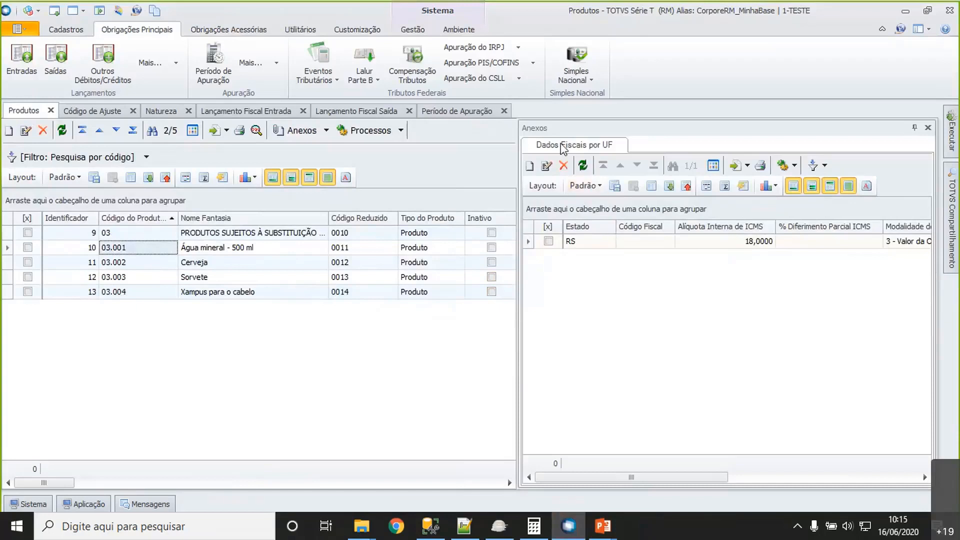
click(642, 244)
click(546, 165)
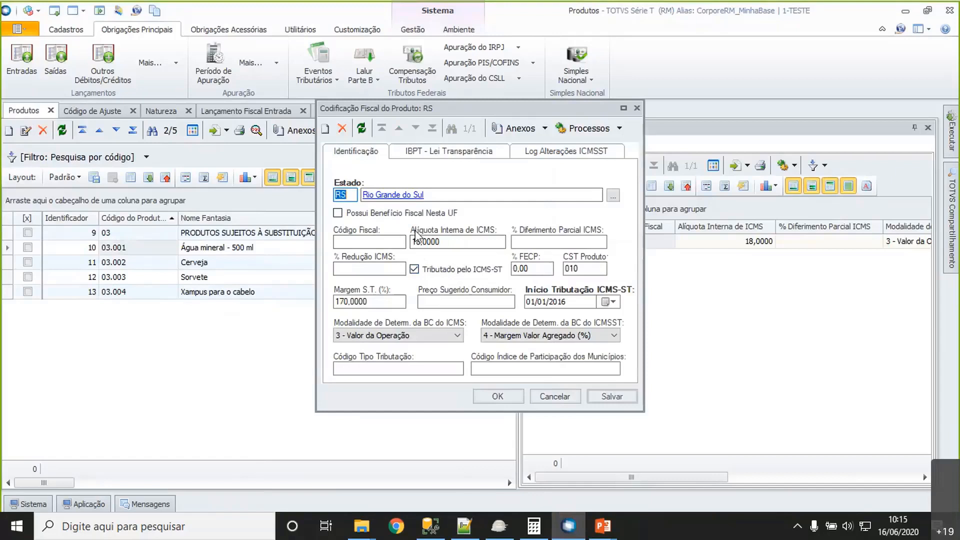
click(594, 267)
click(496, 397)
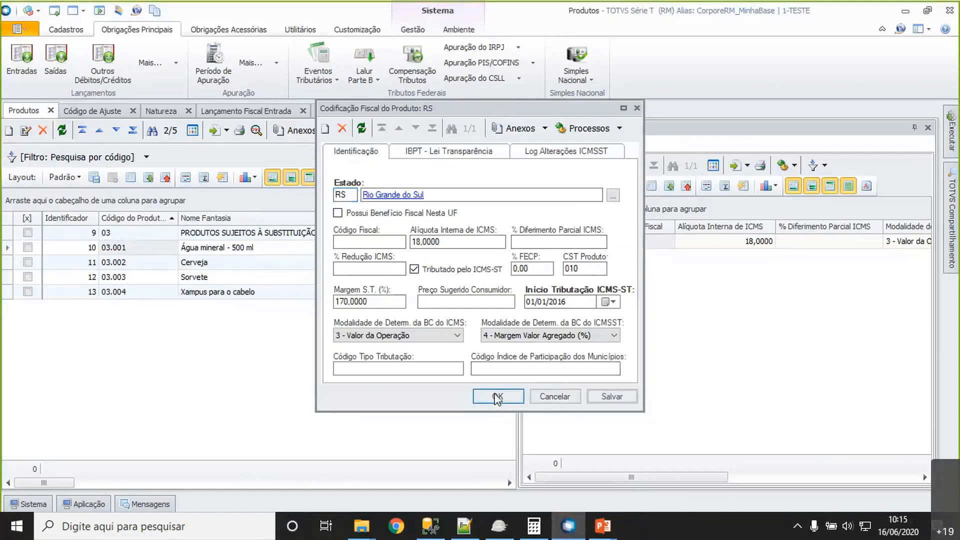
- Open adjustment code 7 (RS021921) for viewing and check its register options, keeping 1921
click(98, 112)
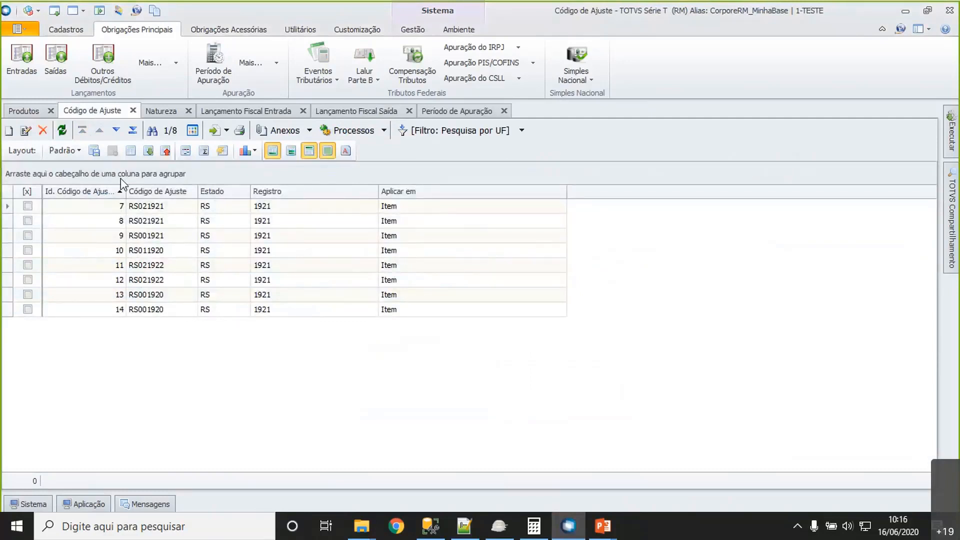
click(152, 209)
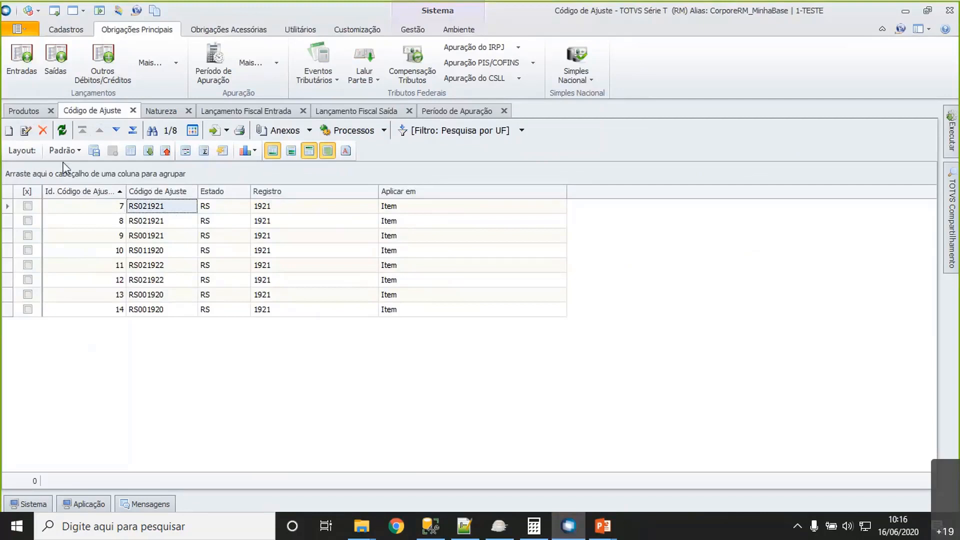
click(26, 131)
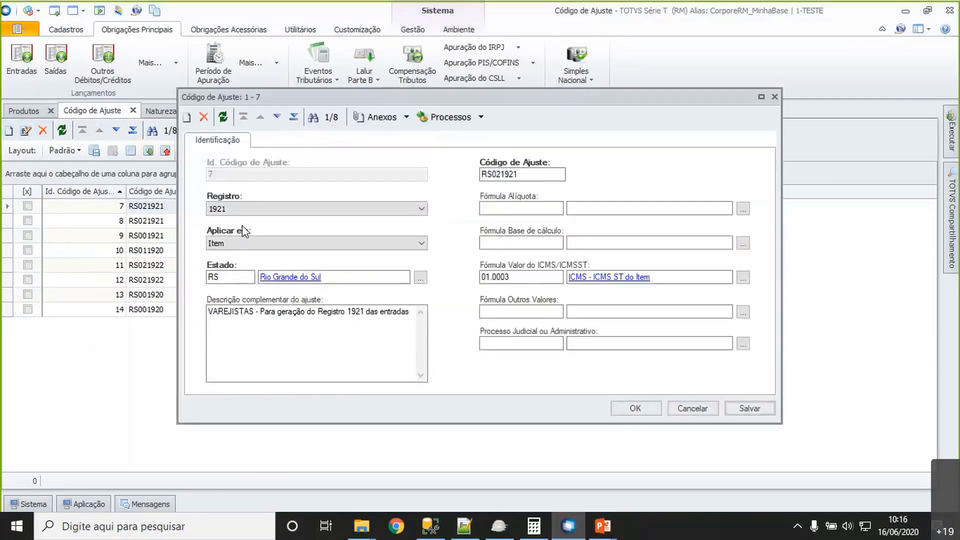
click(249, 208)
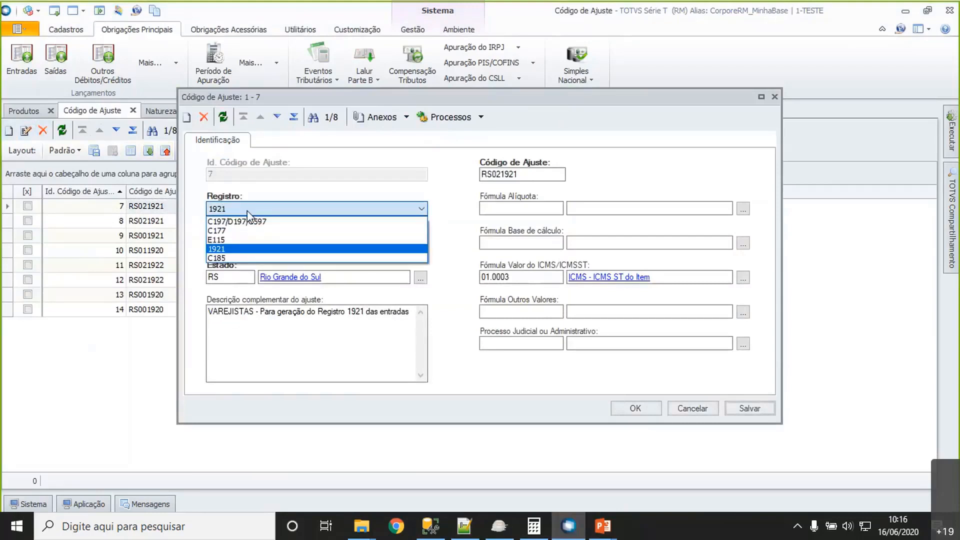
click(238, 249)
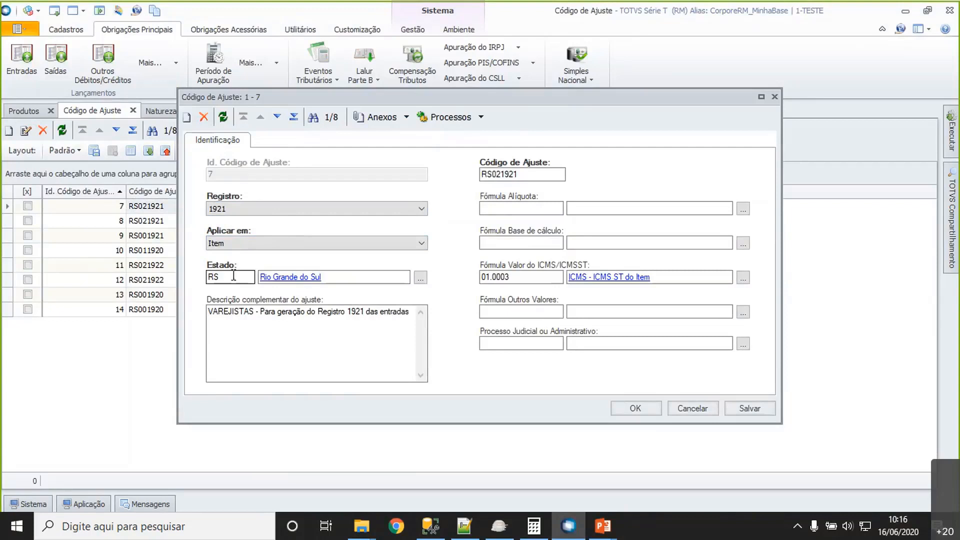
- Review the complementary description of adjustment code RS021921
drag(232, 312, 365, 315)
click(366, 313)
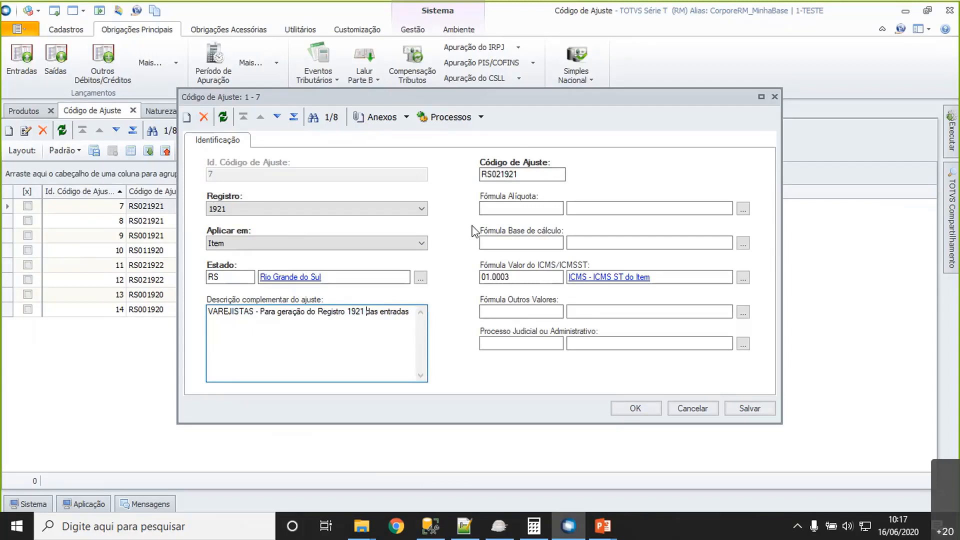
double_click(240, 311)
click(316, 311)
drag(409, 312, 335, 311)
click(336, 311)
- Inspect the ICMS/ICMSST value formula 01.0003, and close the formula and the adjustment code without saving
click(517, 275)
click(583, 278)
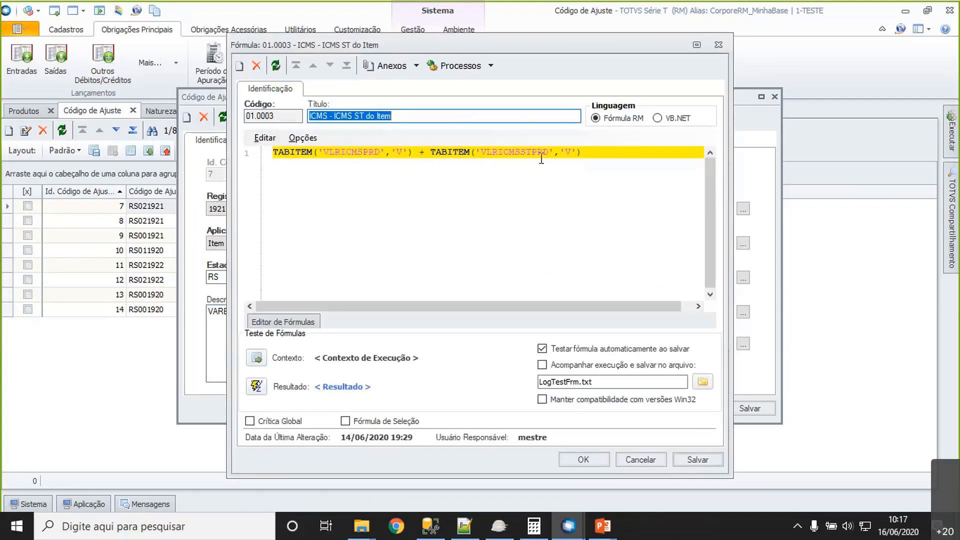
click(638, 464)
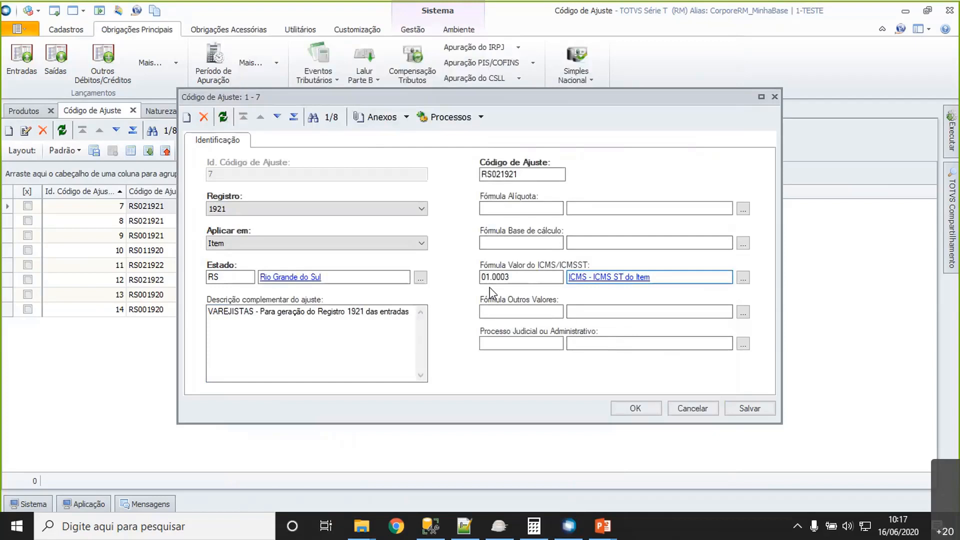
click(702, 414)
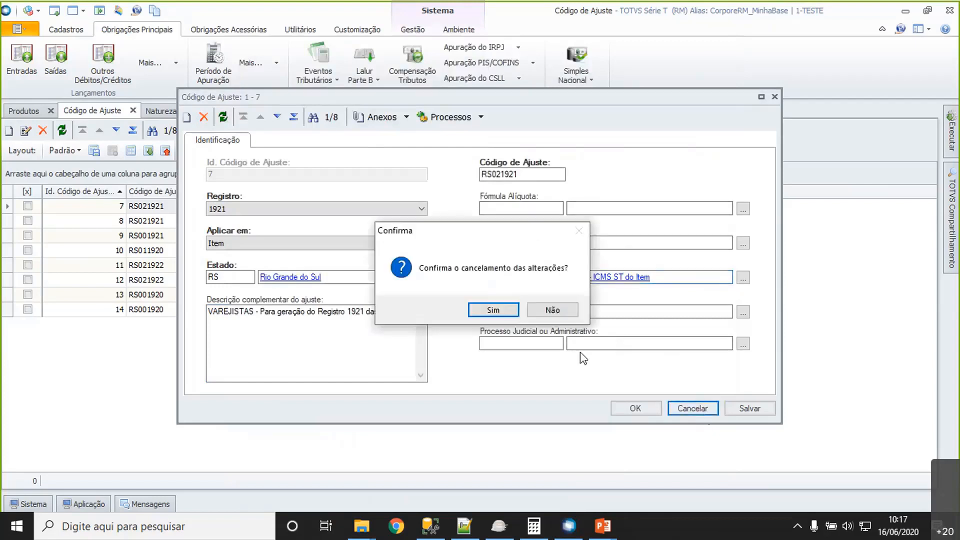
click(504, 320)
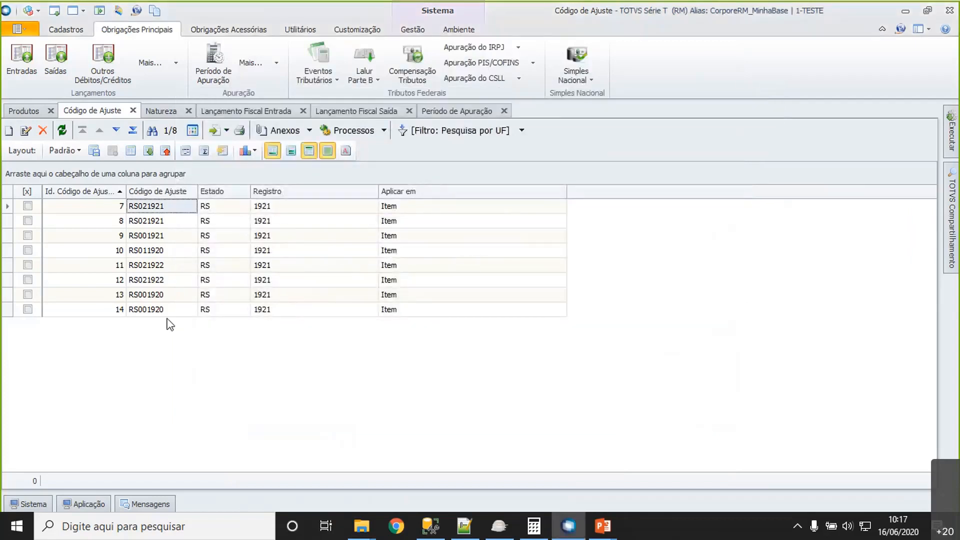
- Mark all adjustment codes in the list, clear the marks again and select code 7
click(28, 191)
click(144, 252)
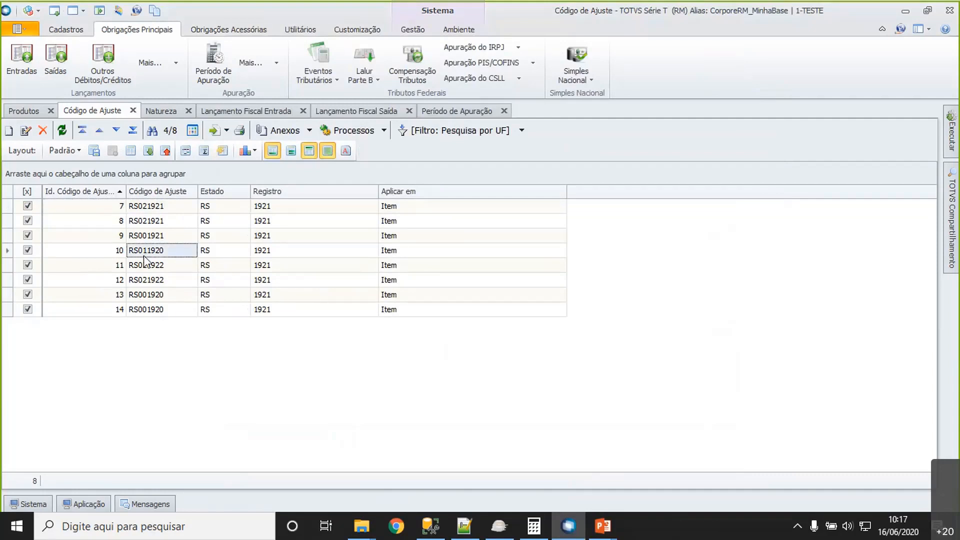
click(27, 191)
click(93, 215)
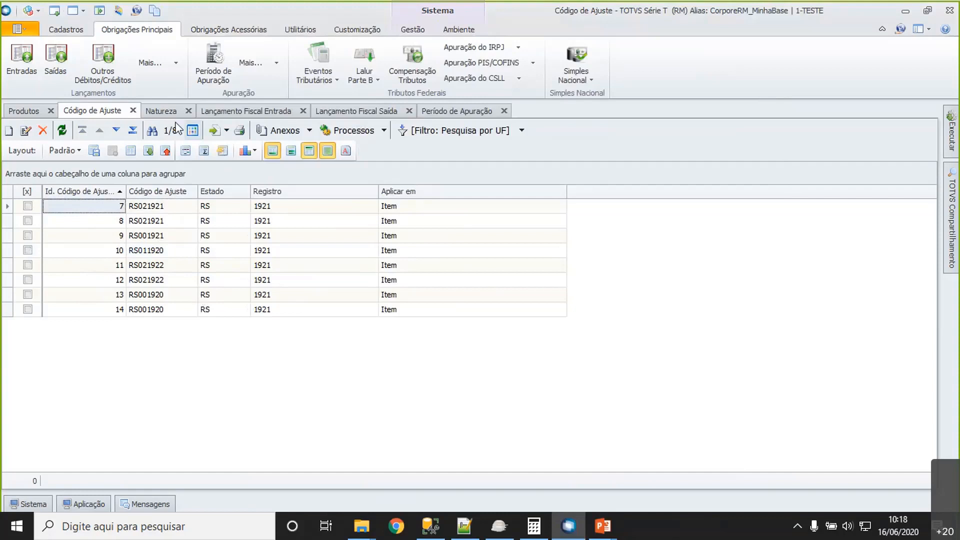
- Show the Sped Fiscal adjustment code association of operation nature 1.403.02 and select its associated code RS021921
click(161, 112)
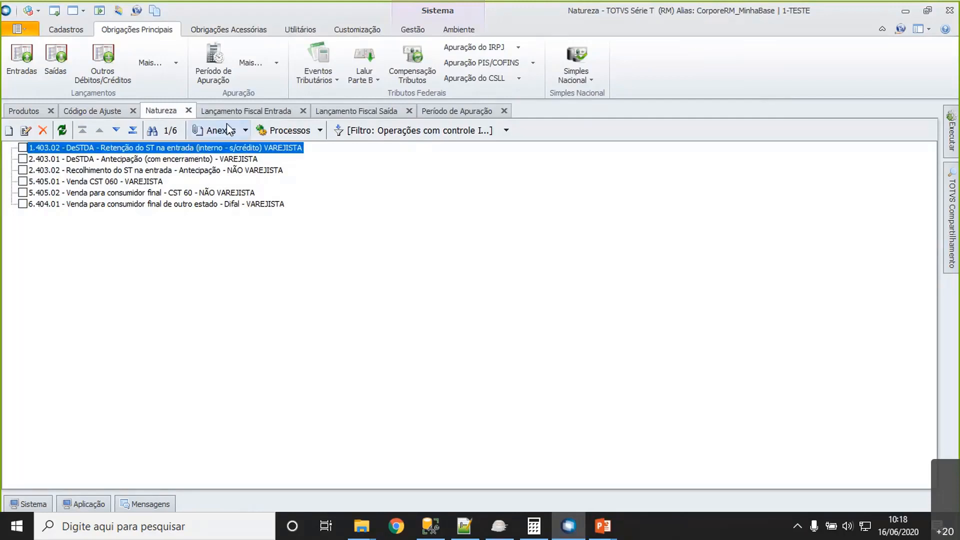
click(246, 131)
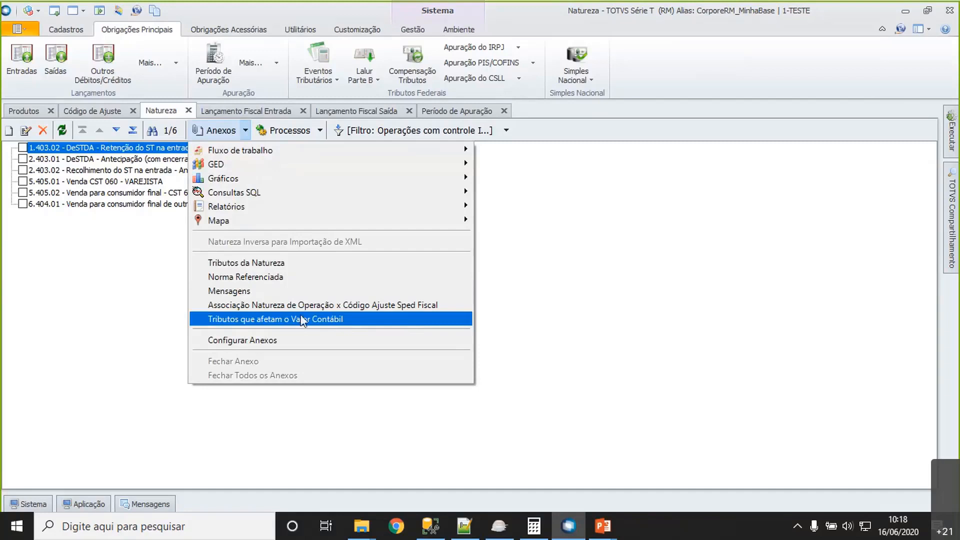
click(306, 304)
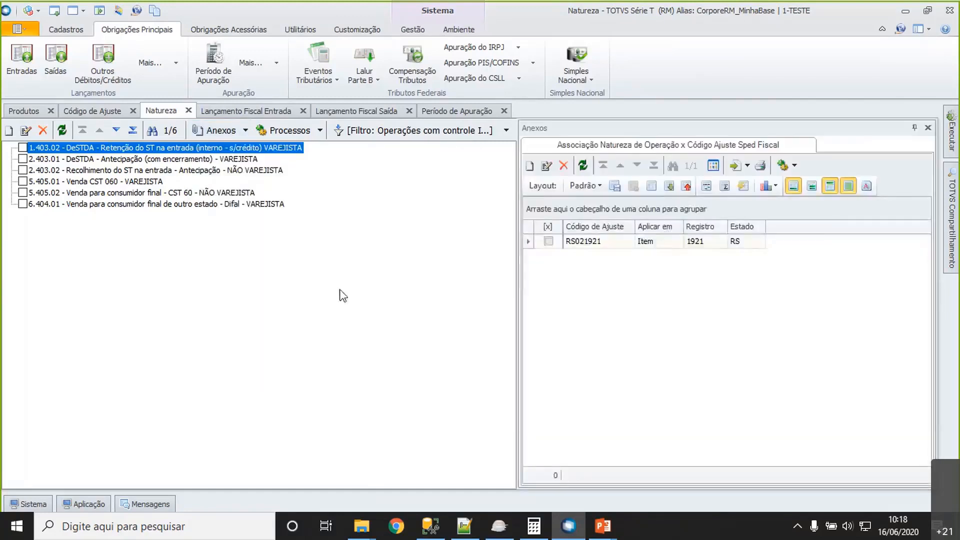
click(610, 245)
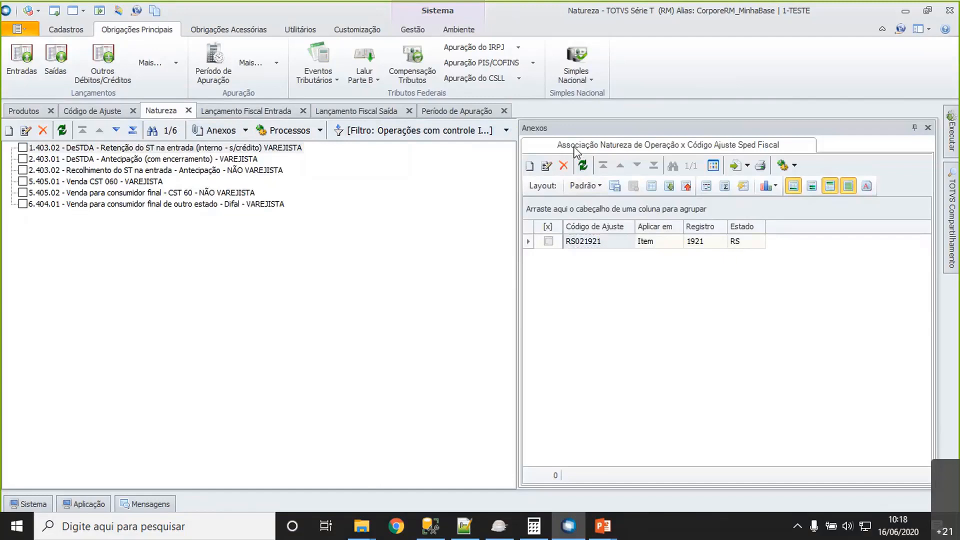
click(320, 129)
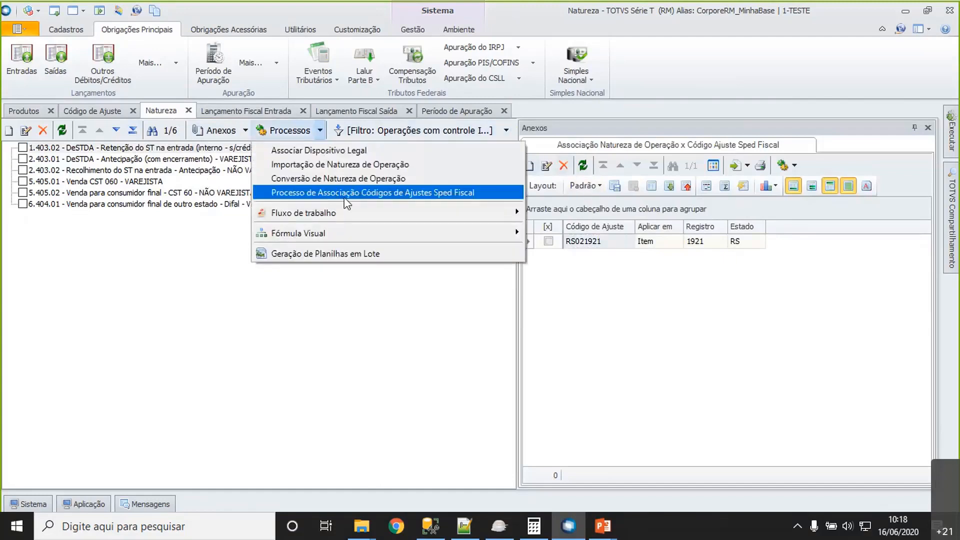
click(246, 131)
click(245, 131)
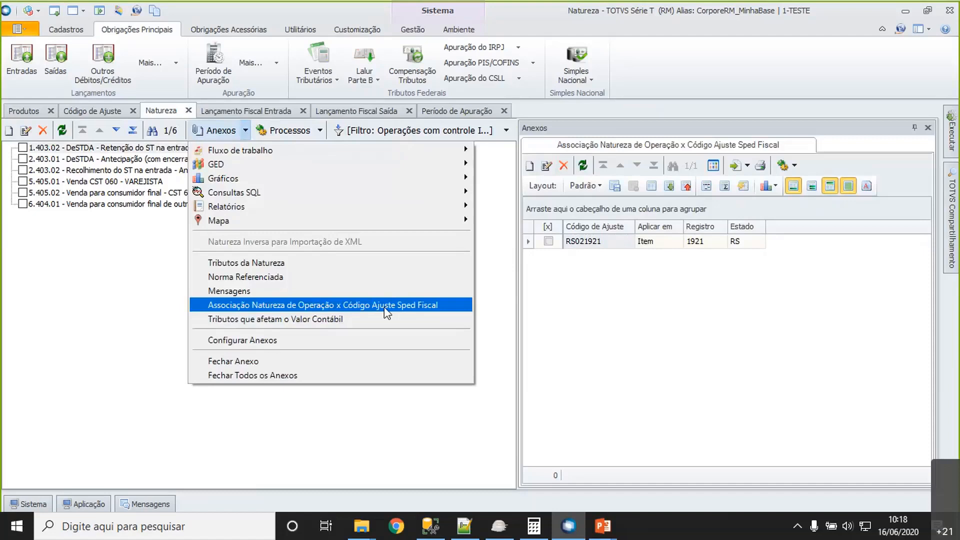
click(319, 136)
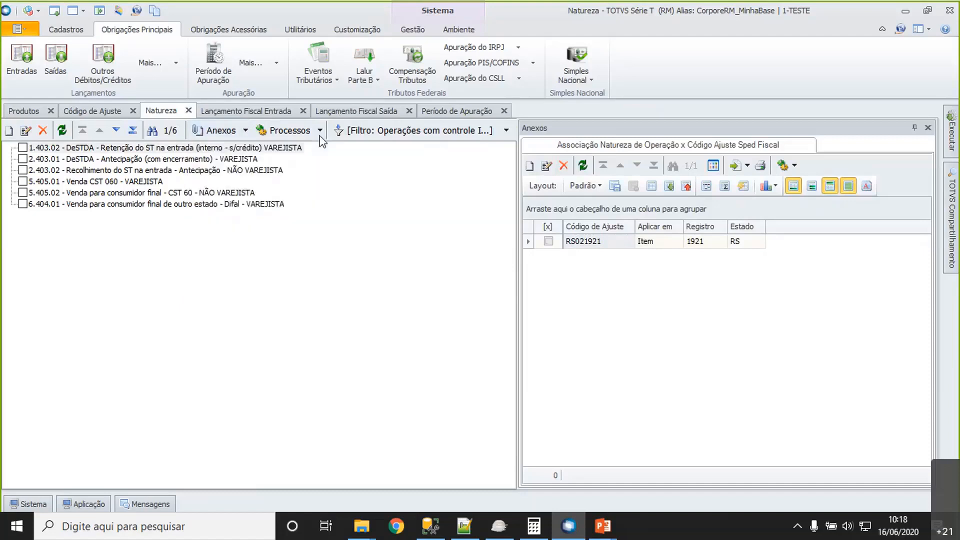
click(320, 131)
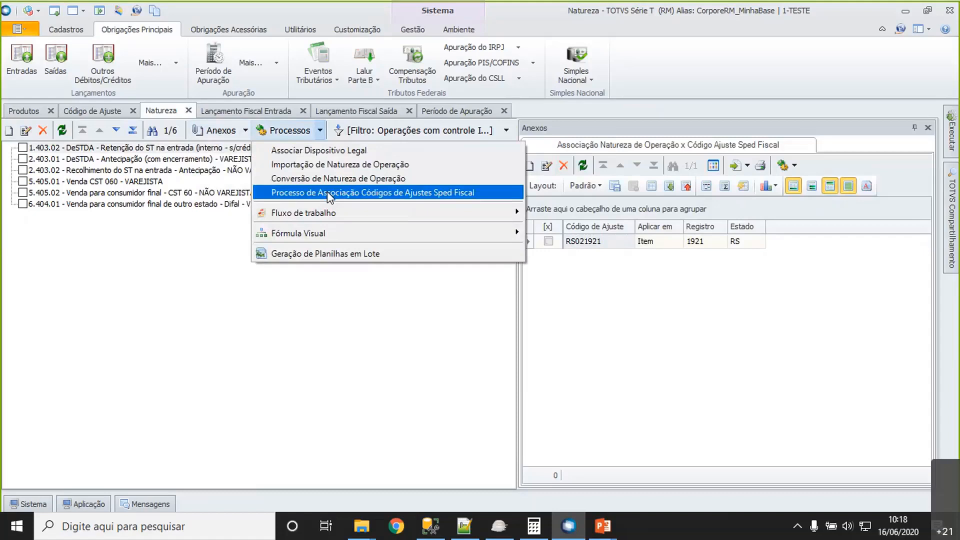
click(228, 134)
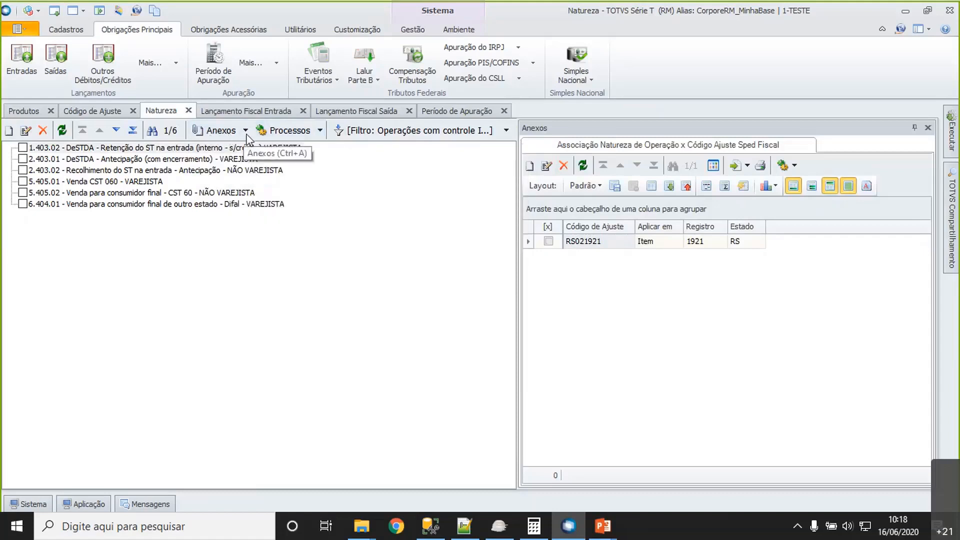
click(246, 132)
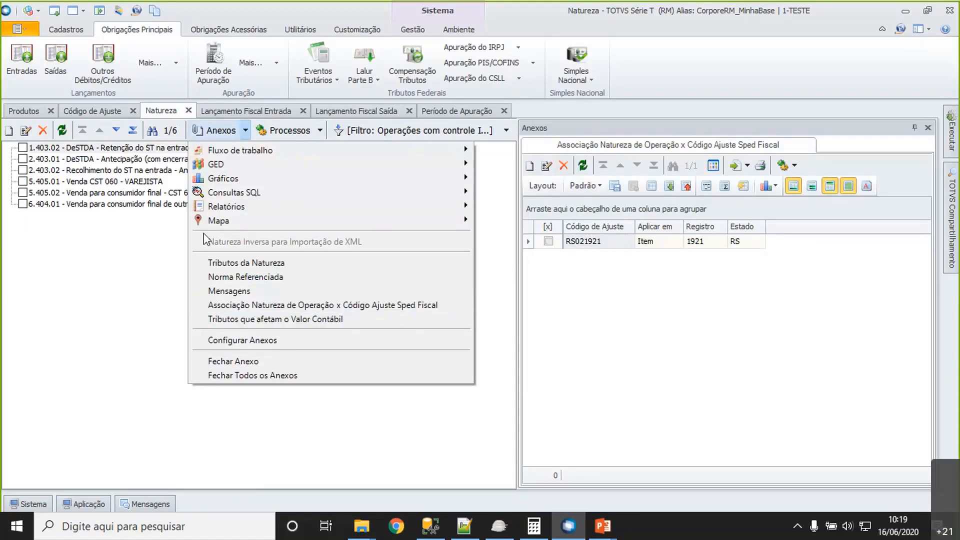
- Open operation nature 1.403.02 and check its Operação com Ressarcimento/Complemento de ST option among the other data
click(142, 150)
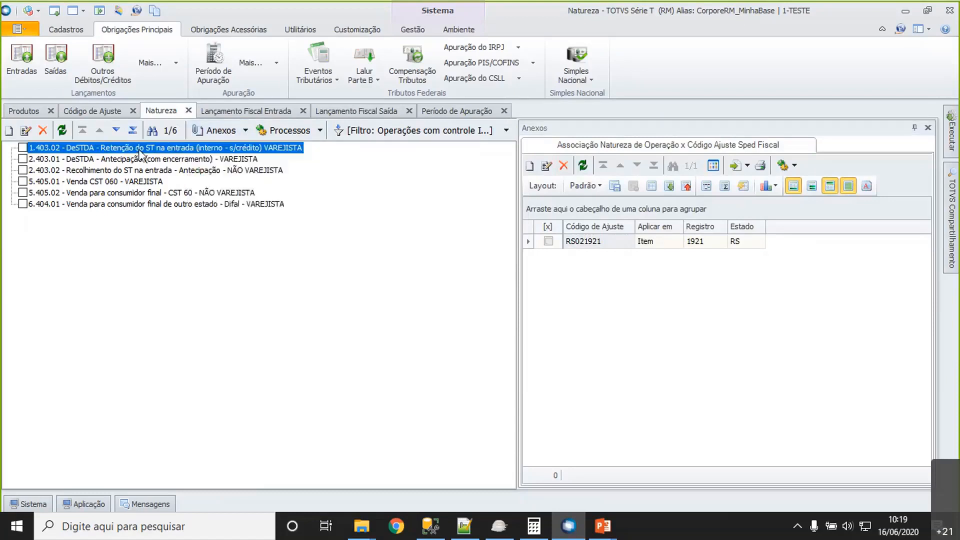
click(587, 242)
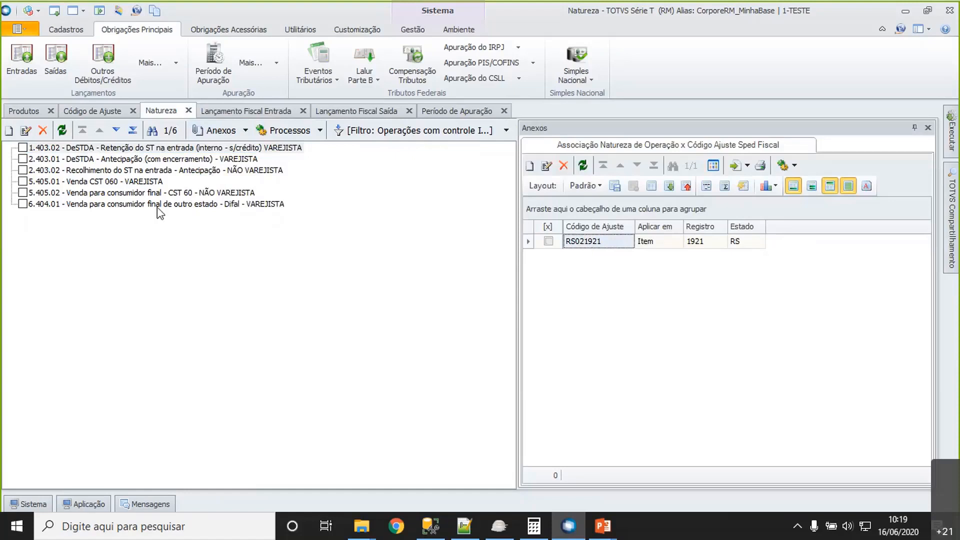
click(157, 147)
double_click(157, 147)
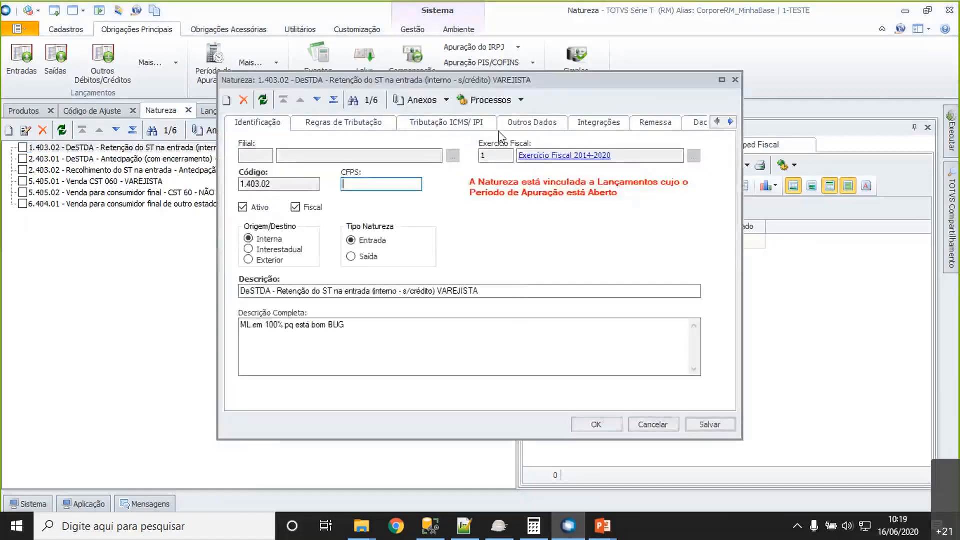
click(555, 128)
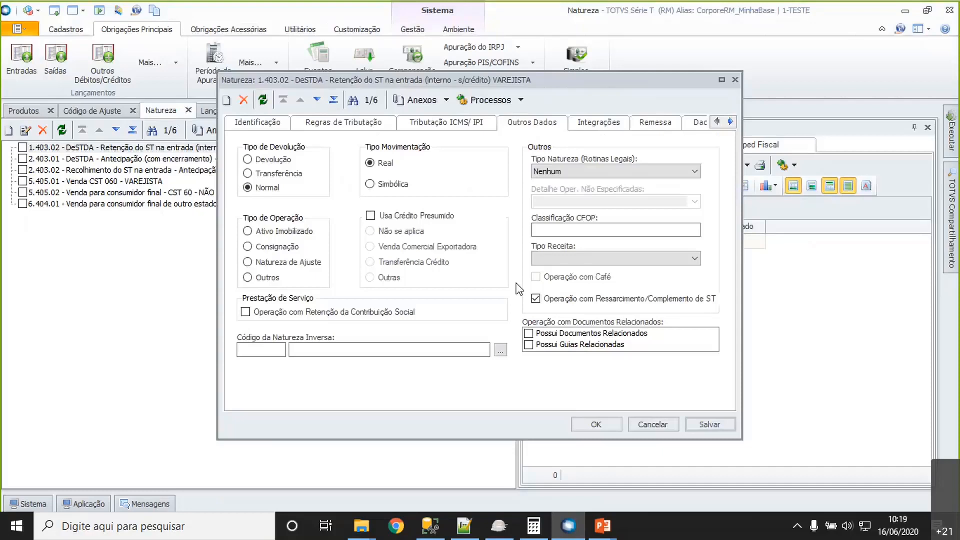
- Close operation nature 1.403.02 and show the list of fiscal entry postings
click(596, 424)
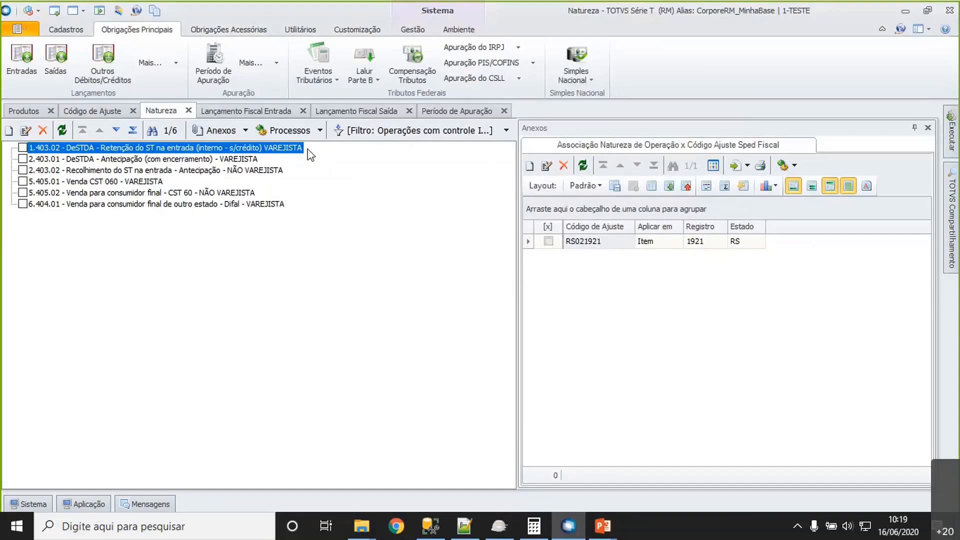
click(266, 113)
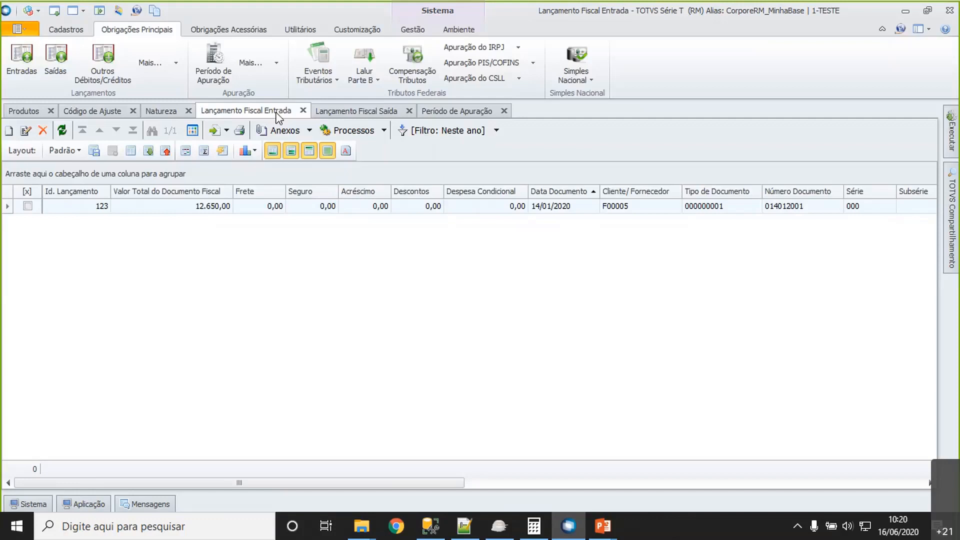
- Switch to Notepad++ to look at record 1900 of the generated SPED text, and return to TOTVS RM
click(465, 526)
click(70, 285)
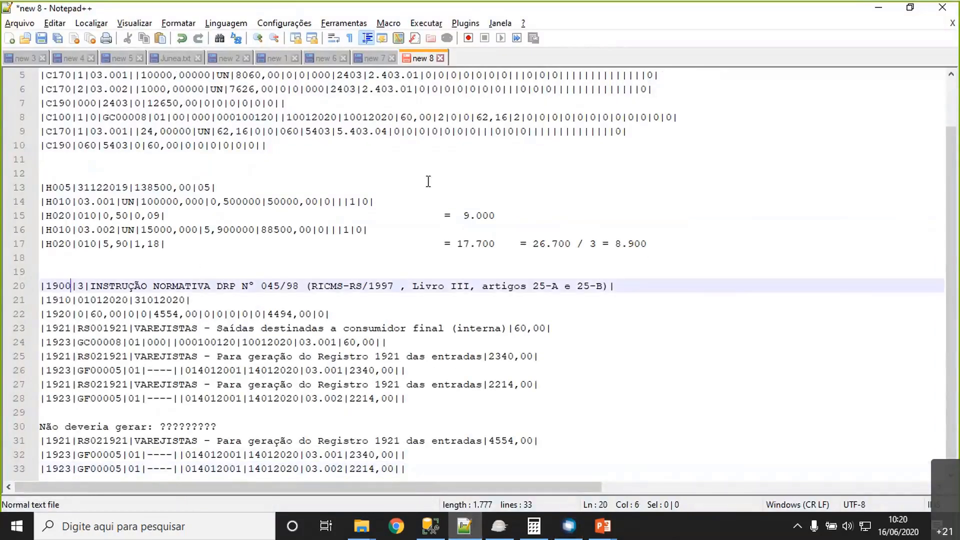
click(875, 10)
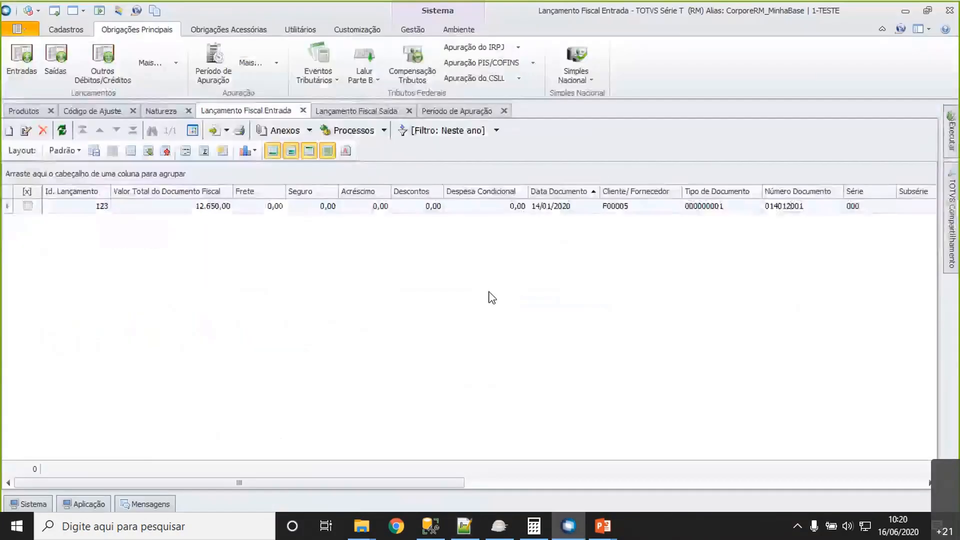
- Show the Subapuração attachment of the January 2020 ICMS period and select its Apuração 1 record
click(449, 114)
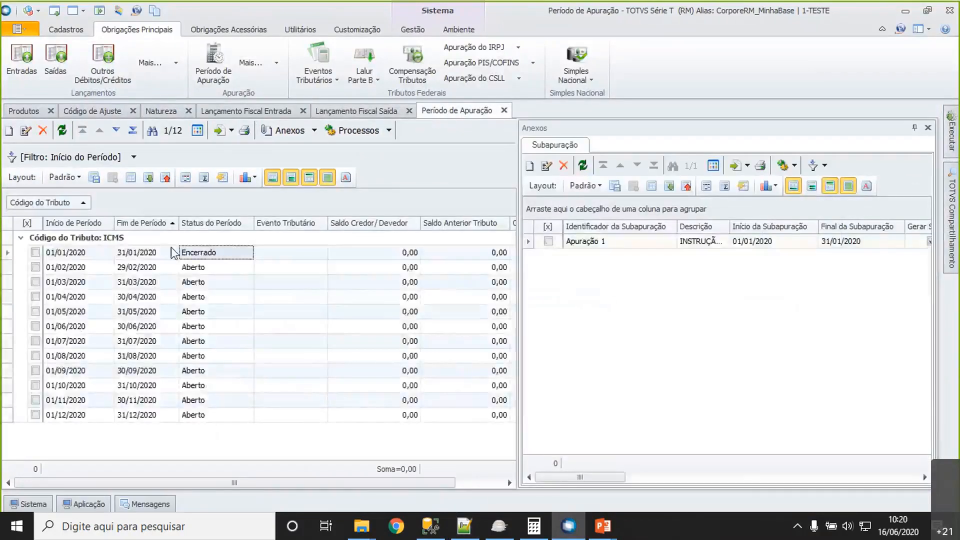
click(314, 131)
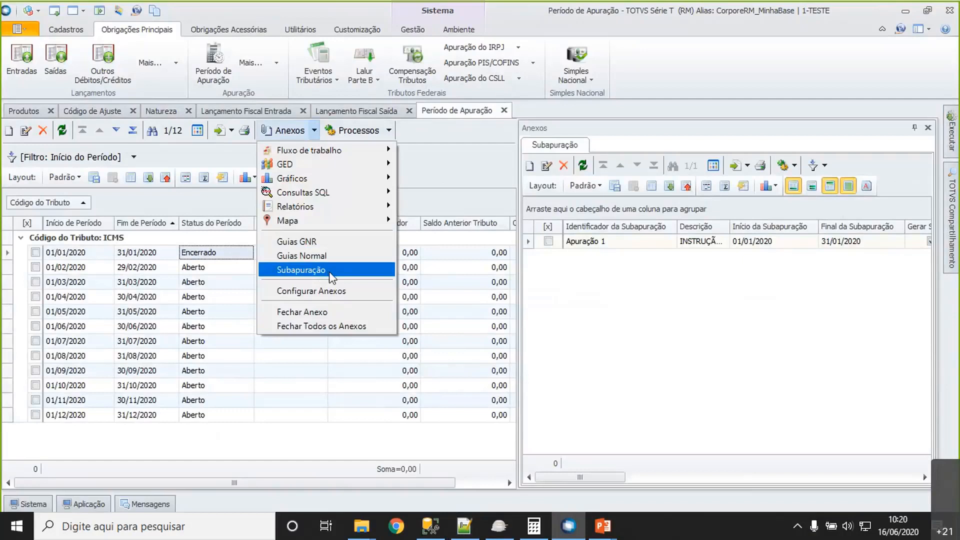
click(617, 247)
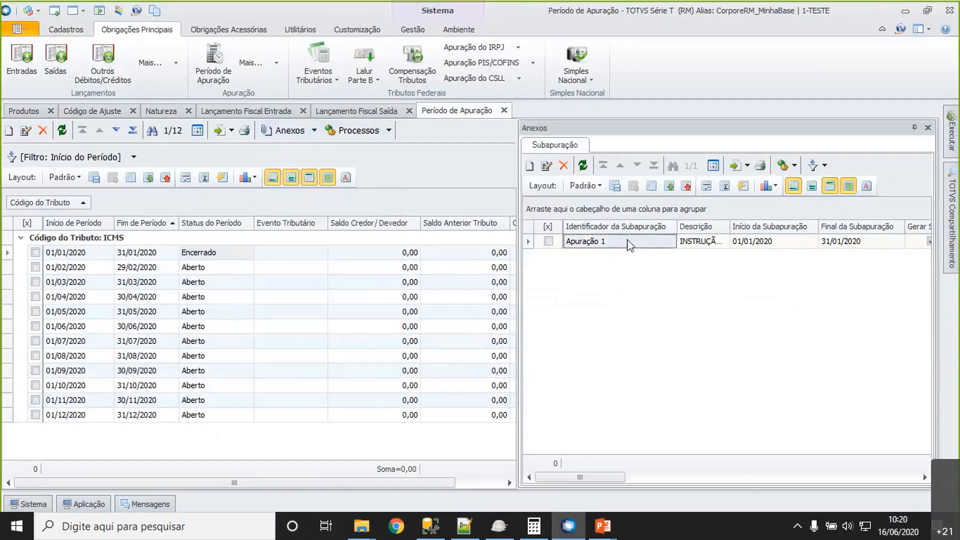
- Start a new Subapuração for the January 2020 ICMS period with Apuração 1 as its identifier
click(529, 166)
click(330, 224)
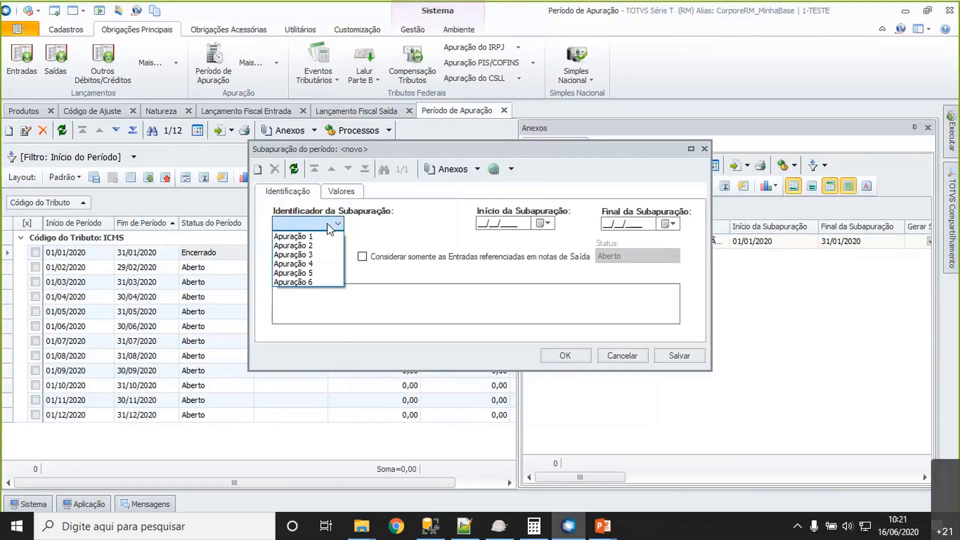
click(330, 229)
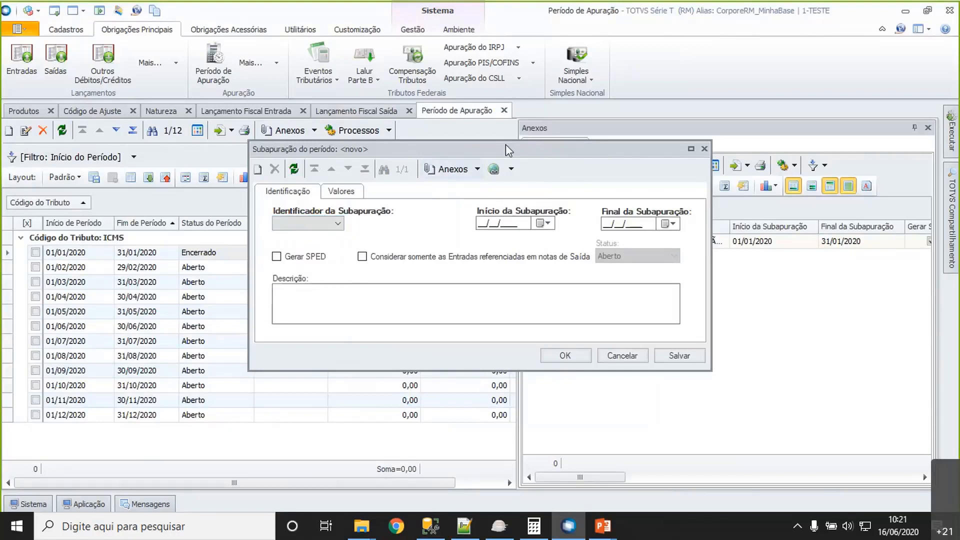
drag(505, 144, 504, 259)
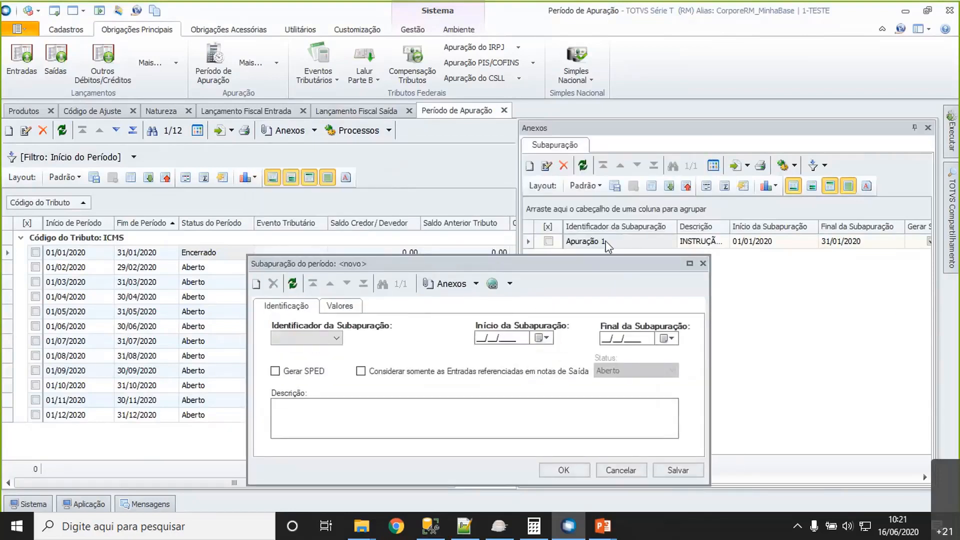
click(336, 338)
click(309, 346)
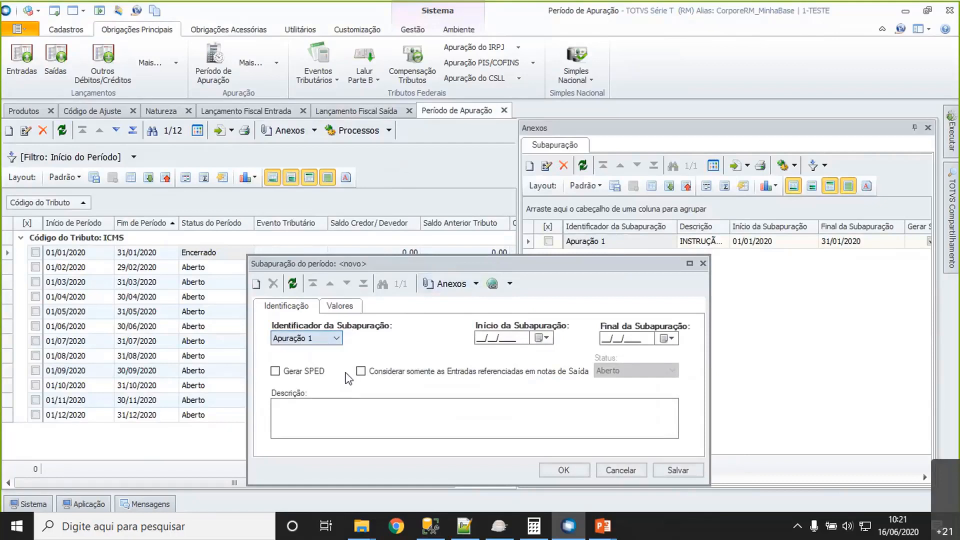
- Identify the new Subapuração as Apuração 2, running from 01/01/2020 to 31/01/2020, and enable Gerar SPED
drag(455, 262, 444, 120)
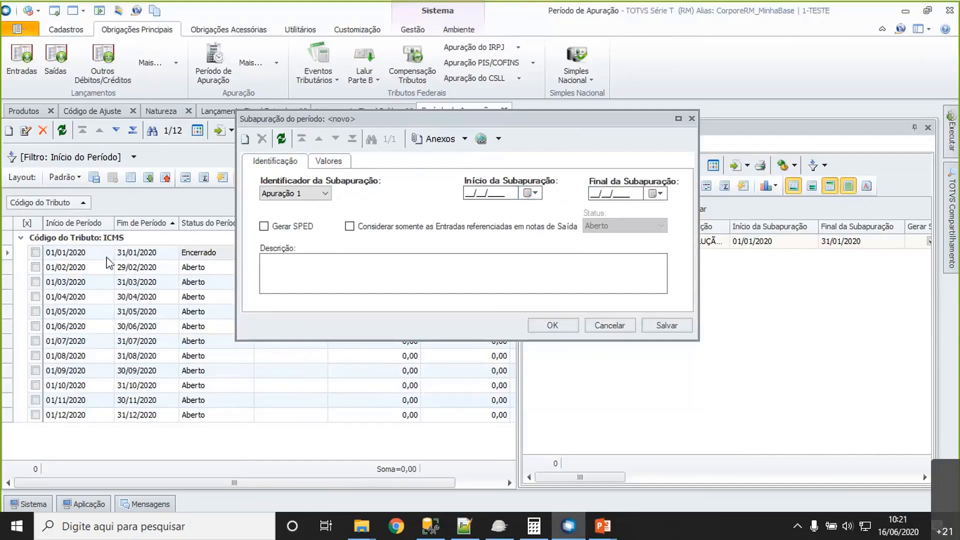
click(460, 194)
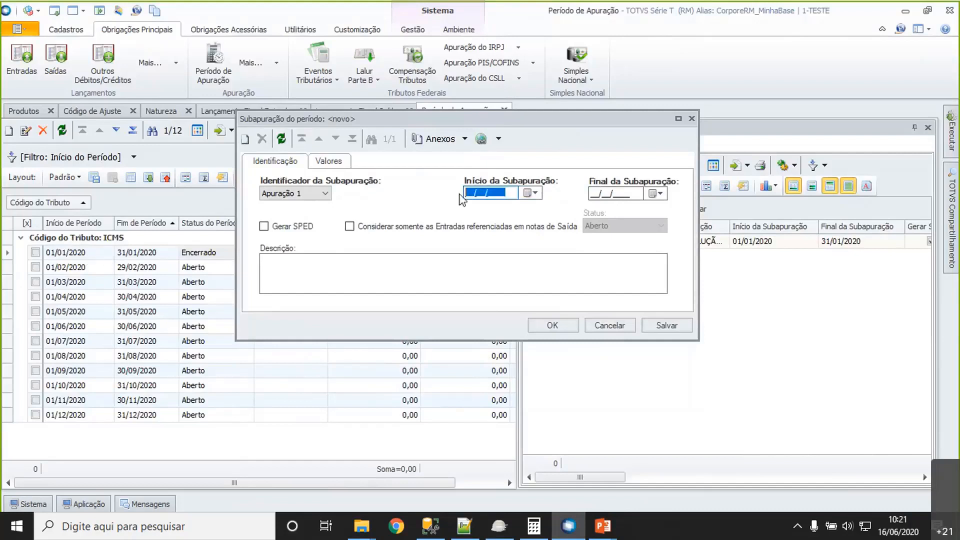
click(295, 193)
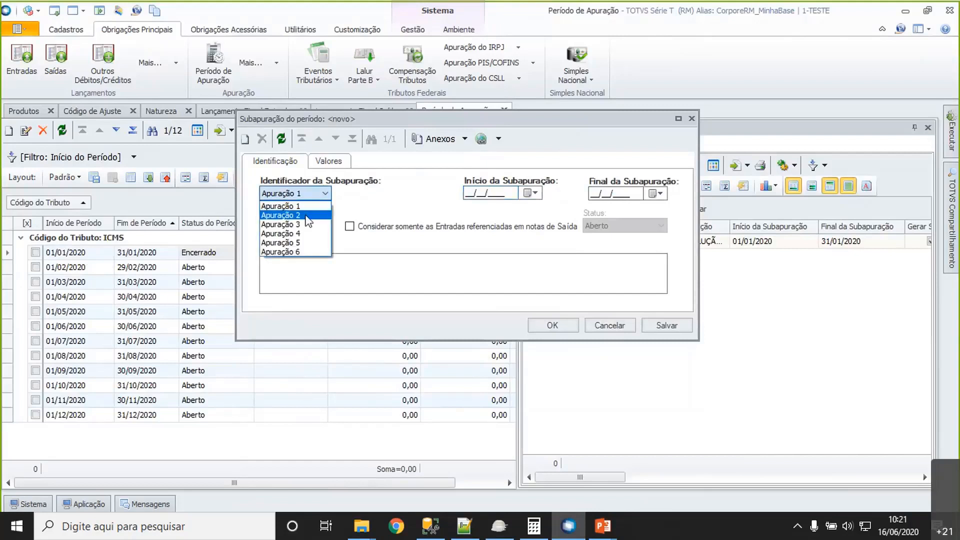
click(280, 211)
click(509, 195)
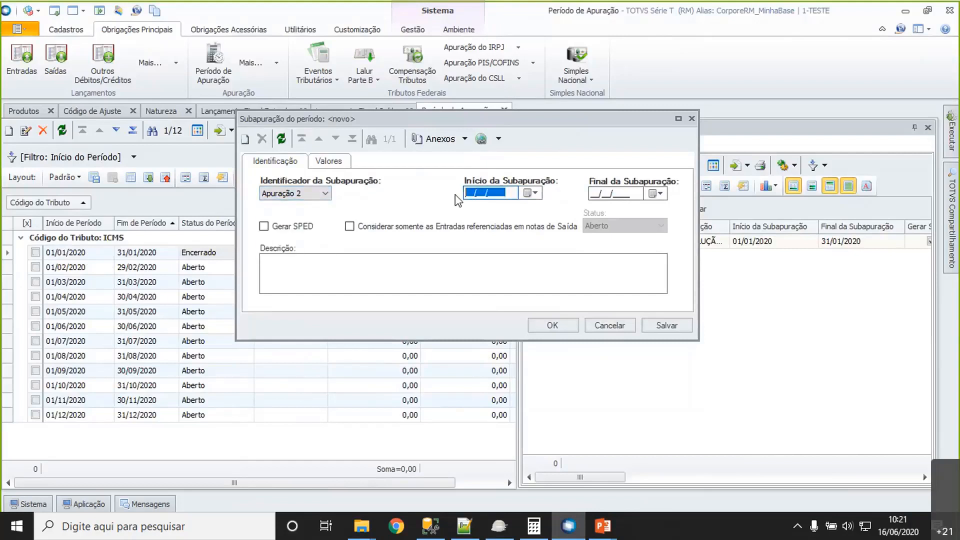
text(01/01/2020)
key(Tab)
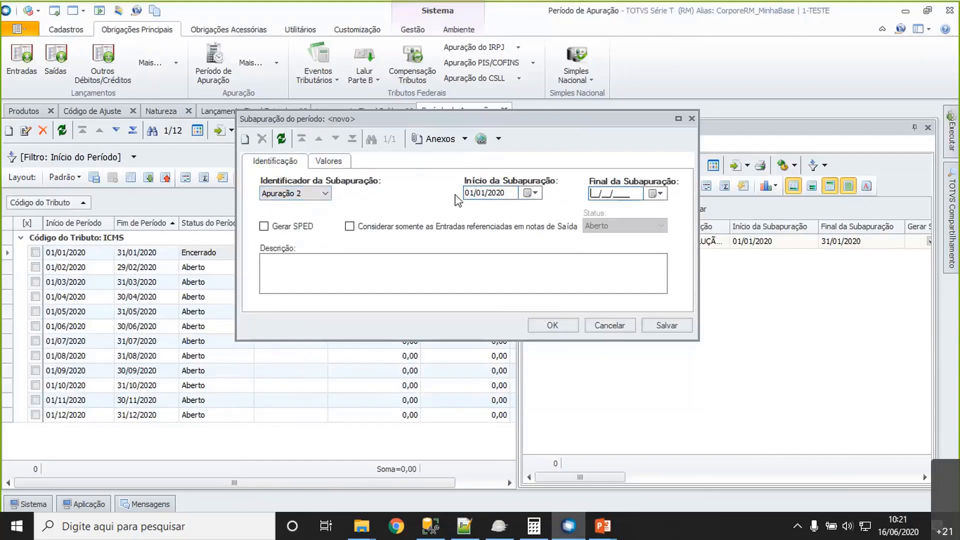
text(31012020)
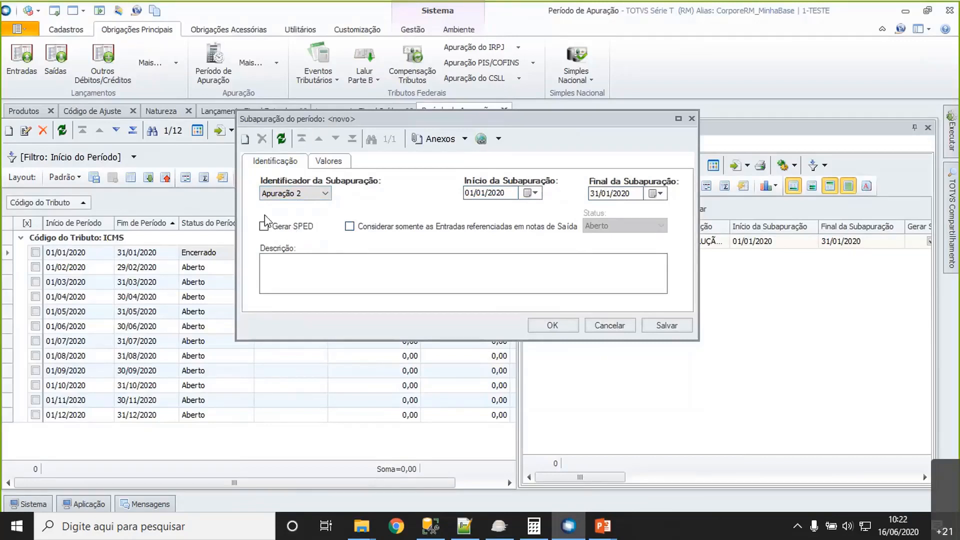
click(300, 231)
click(512, 272)
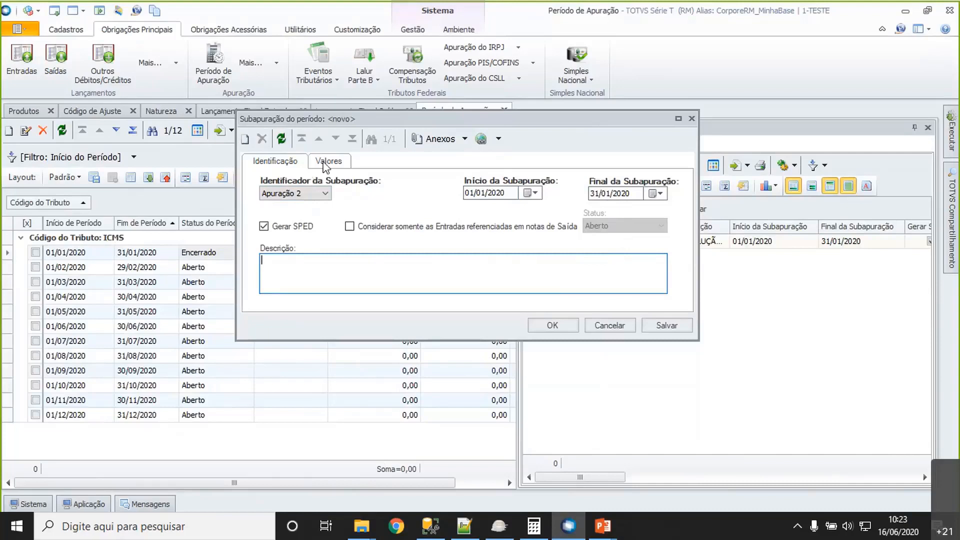
- Examine the debit, credit, adjustment and Saldo Apurado values of the new Subapuração, and cancel it without saving
click(328, 165)
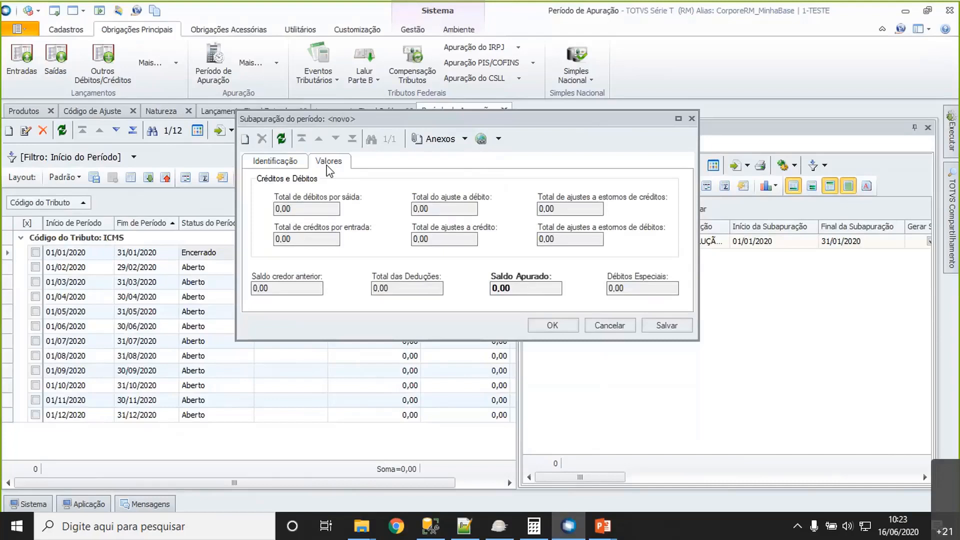
click(317, 208)
click(452, 207)
click(550, 209)
drag(534, 118, 773, 33)
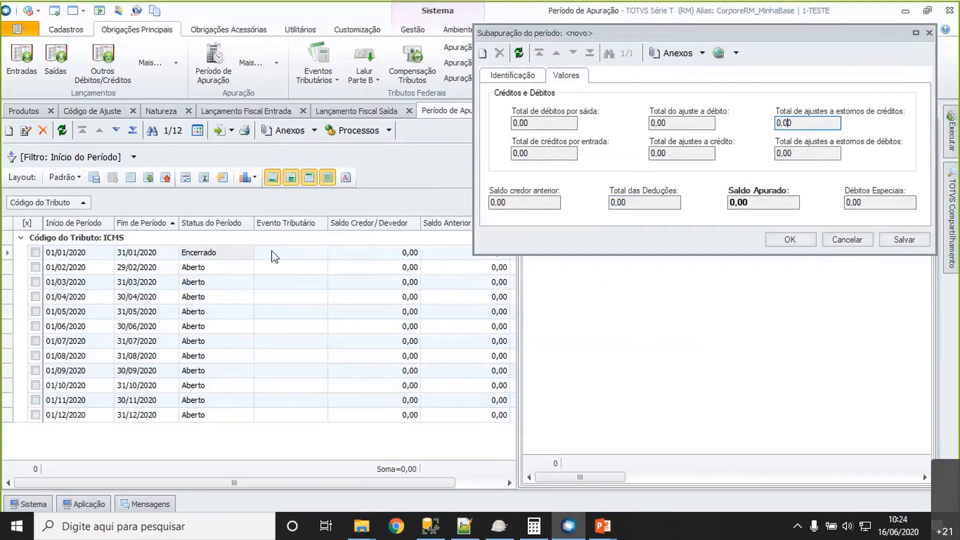
click(202, 255)
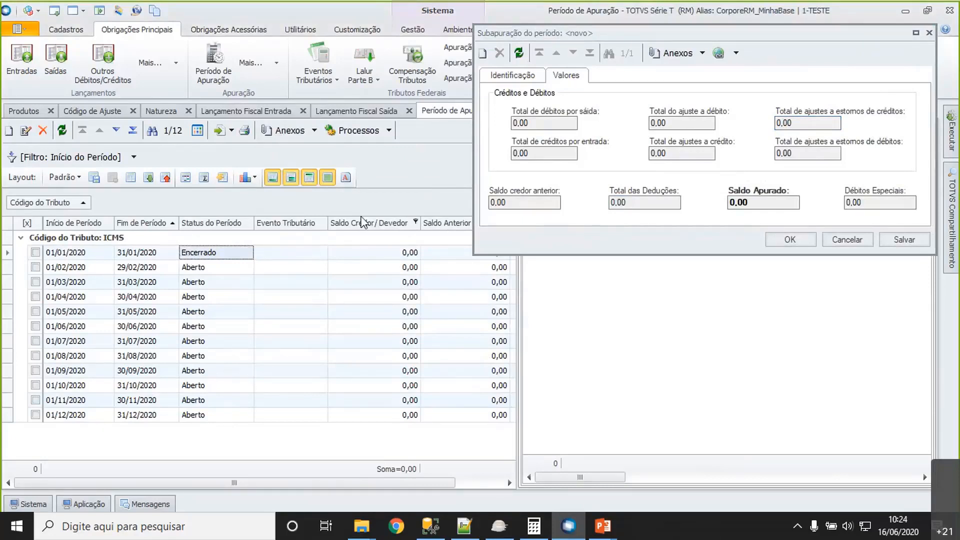
click(382, 255)
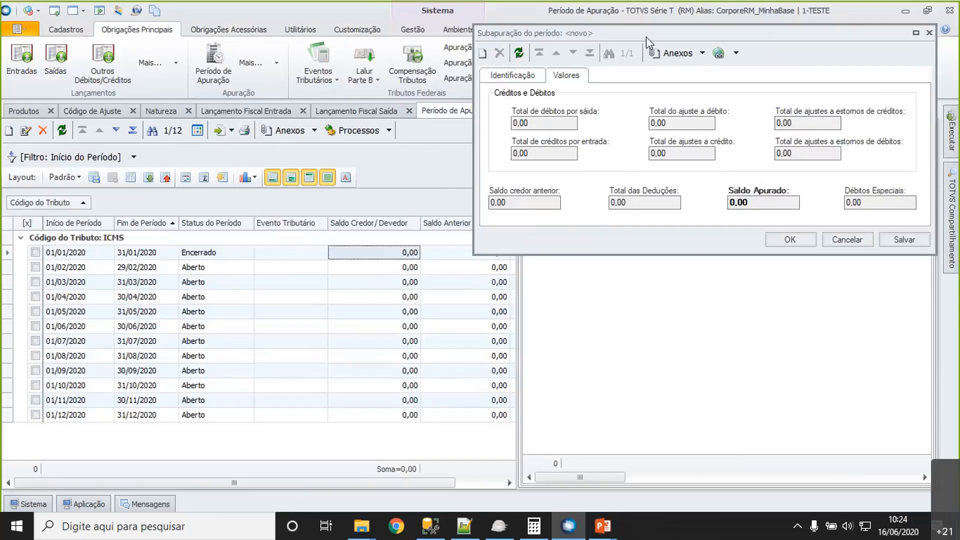
drag(646, 36, 408, 99)
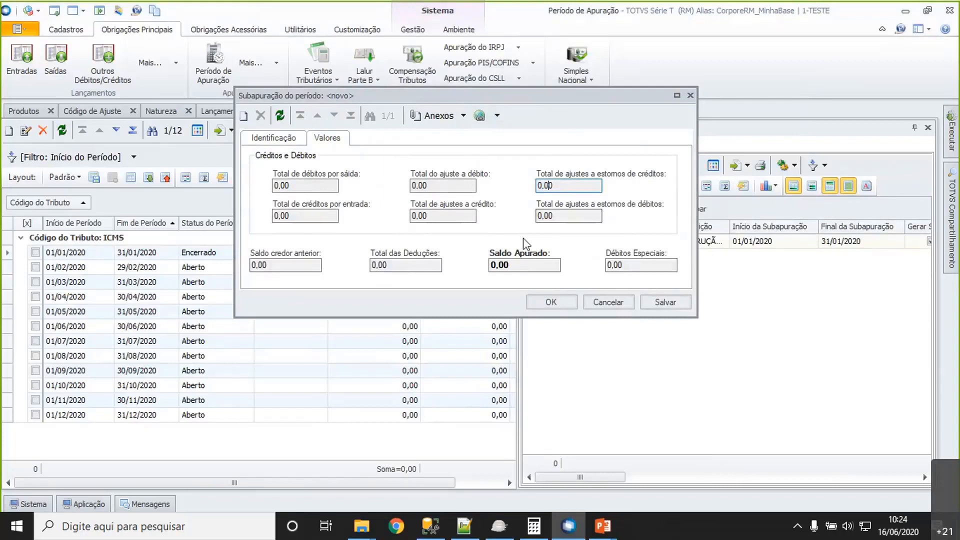
click(527, 267)
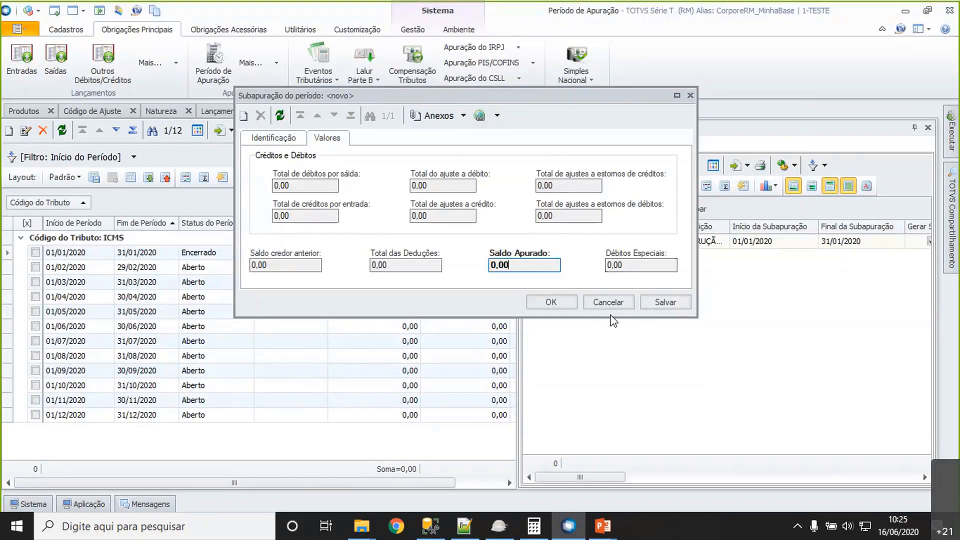
click(609, 302)
key(Return)
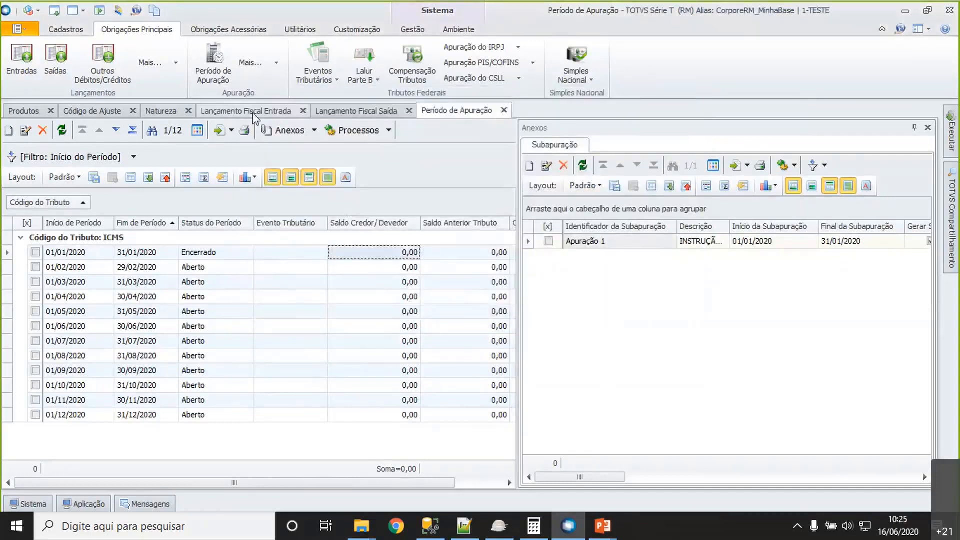
- Select operation nature 2.403.01 in the nature list, and open the fiscal entry posting dated 14/01/2020
click(161, 110)
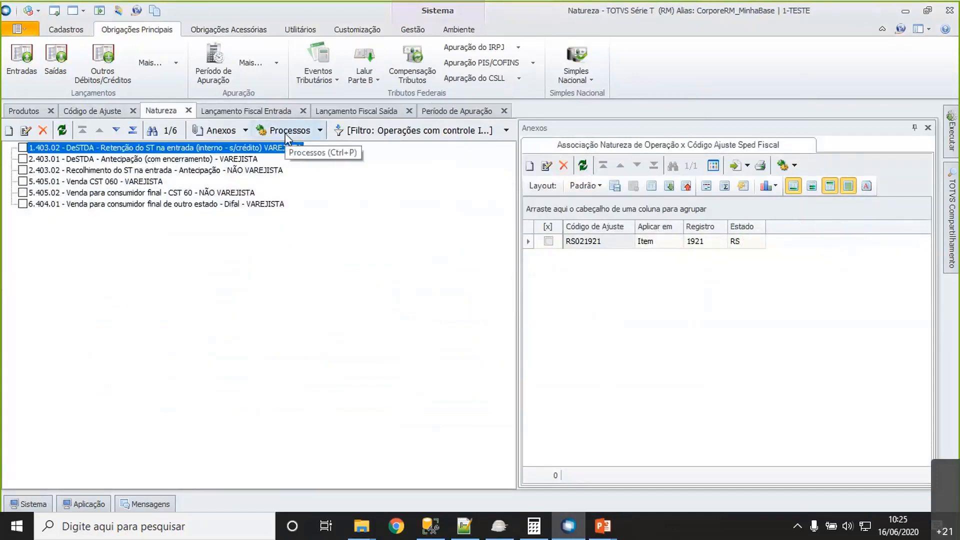
click(88, 159)
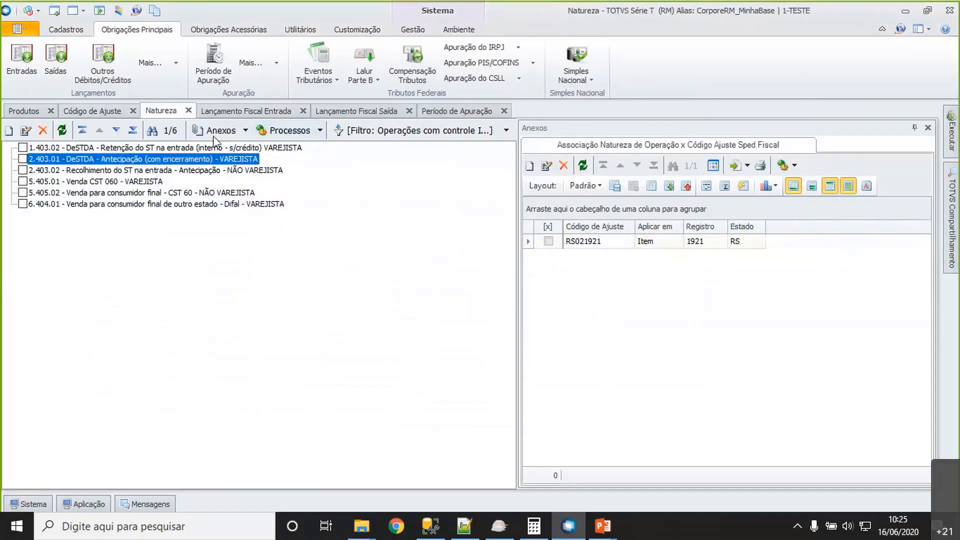
click(241, 111)
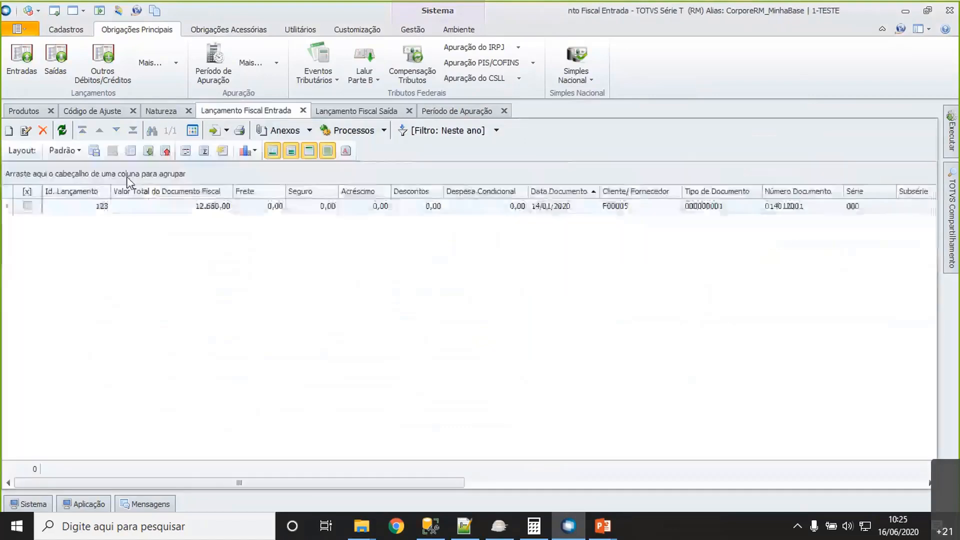
click(124, 205)
click(26, 130)
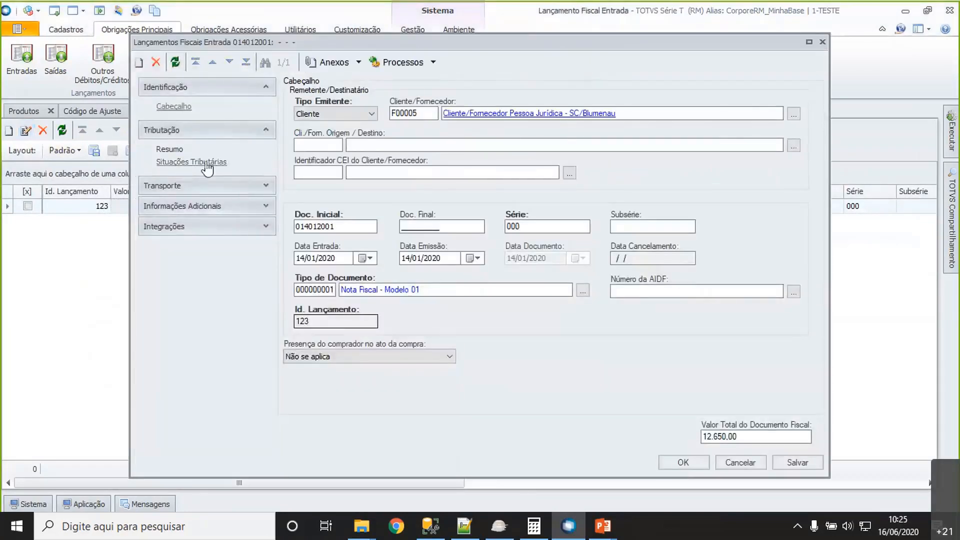
- Open item 03.001 within the posting's tax situation 2.403.01
click(207, 162)
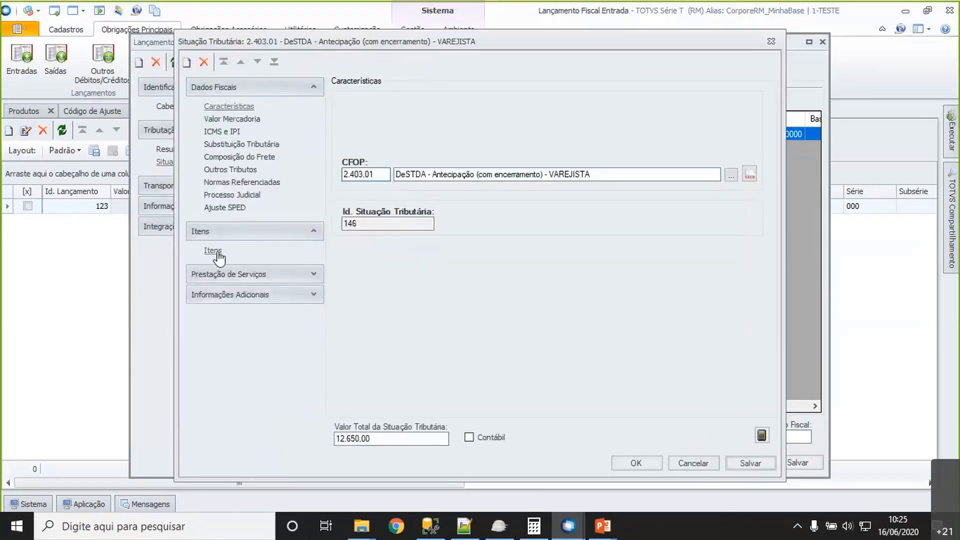
click(212, 250)
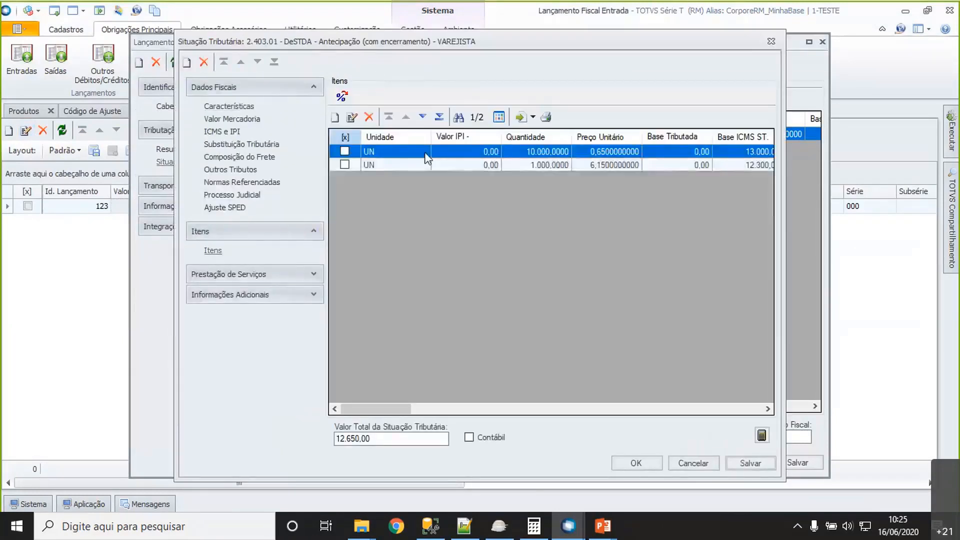
click(353, 118)
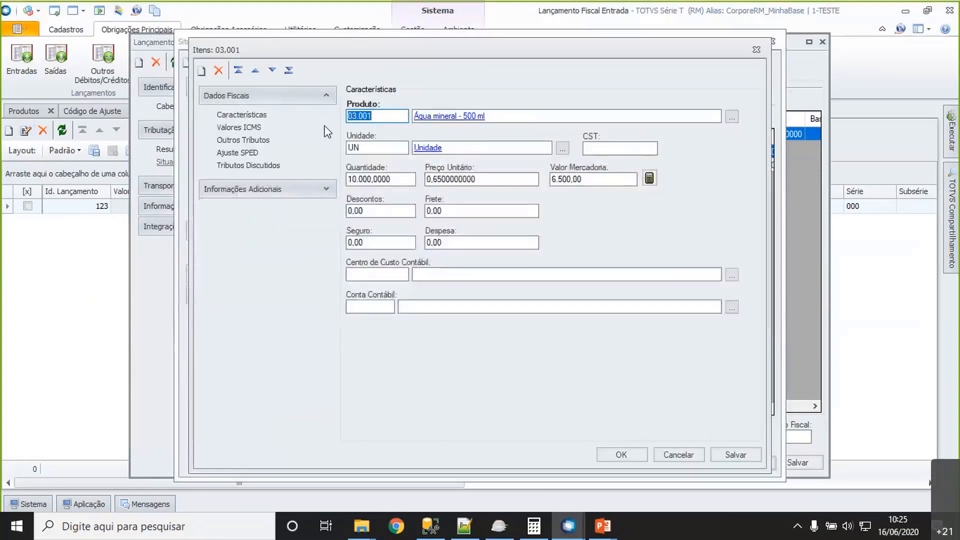
- Show the SPED adjustments of item 03.001 and open adjustment RS021921 to check its ICMS/ICMS-ST value
click(250, 153)
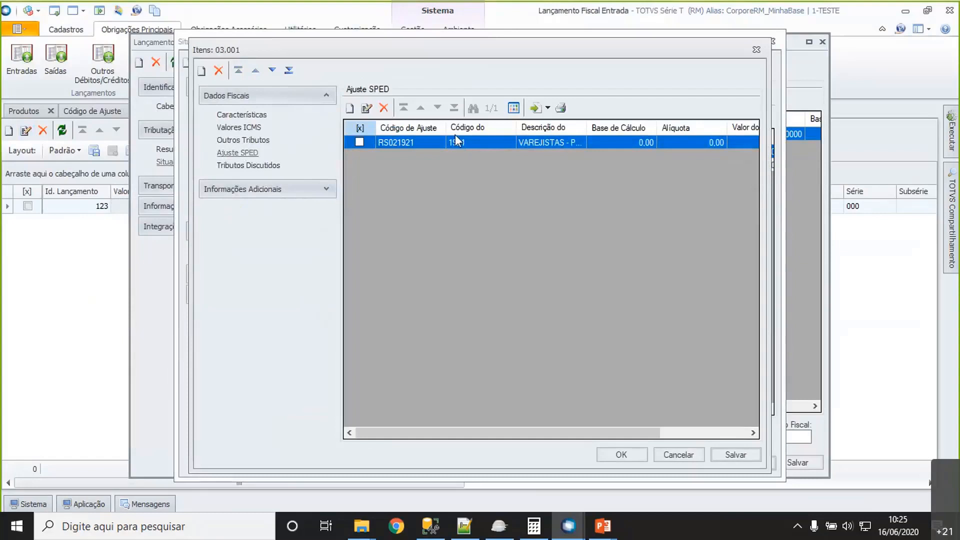
drag(461, 433, 566, 442)
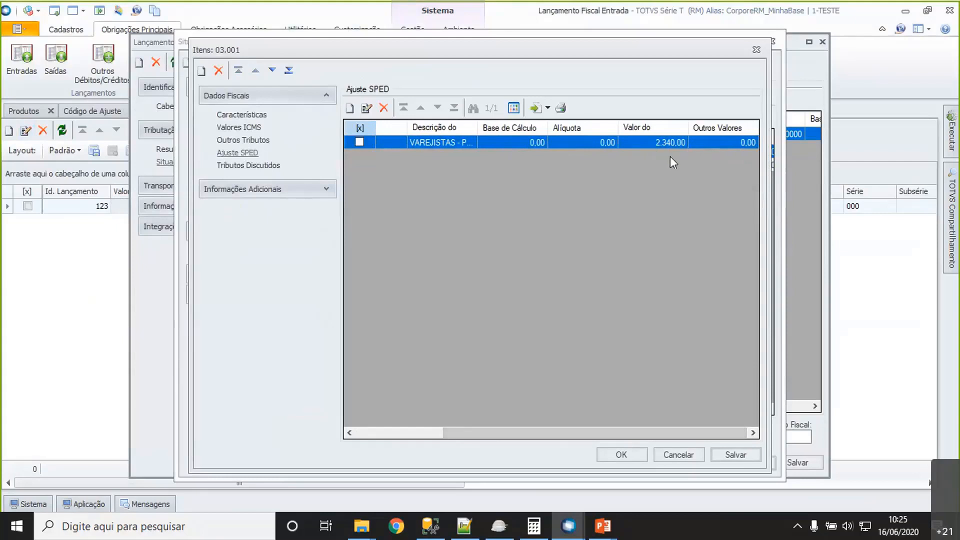
click(366, 108)
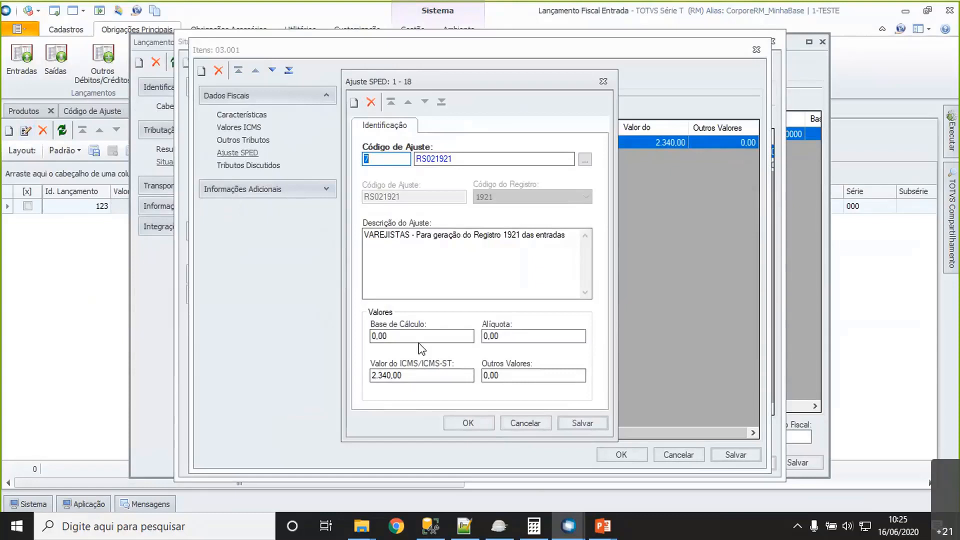
- Close the SPED adjustment, item 03.001, the tax situation and the entry posting without saving, confirming the cancellation of changes
click(523, 421)
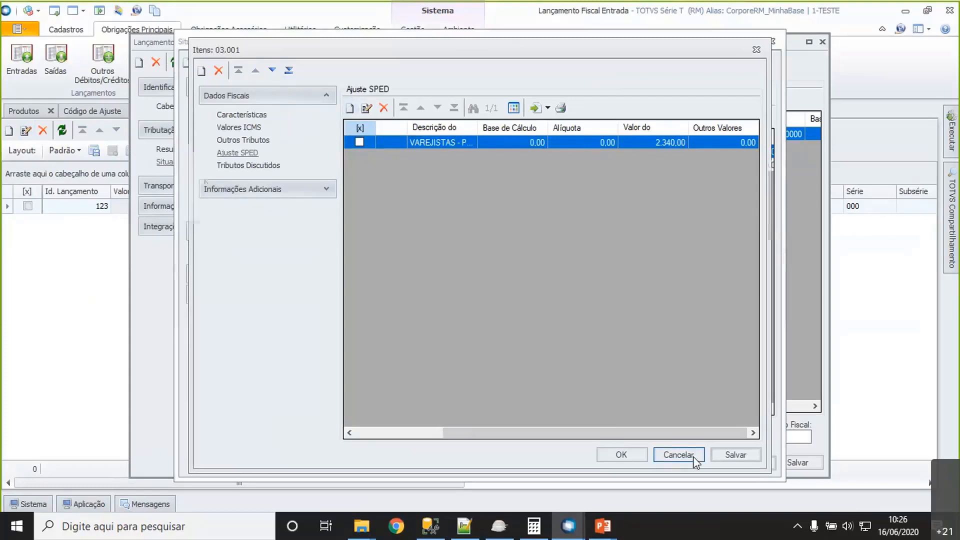
click(678, 455)
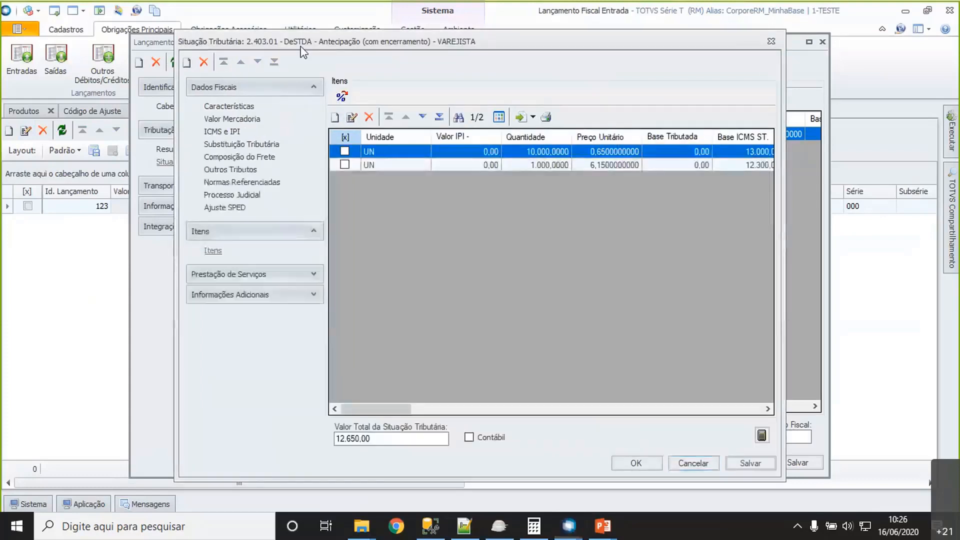
click(698, 465)
click(734, 462)
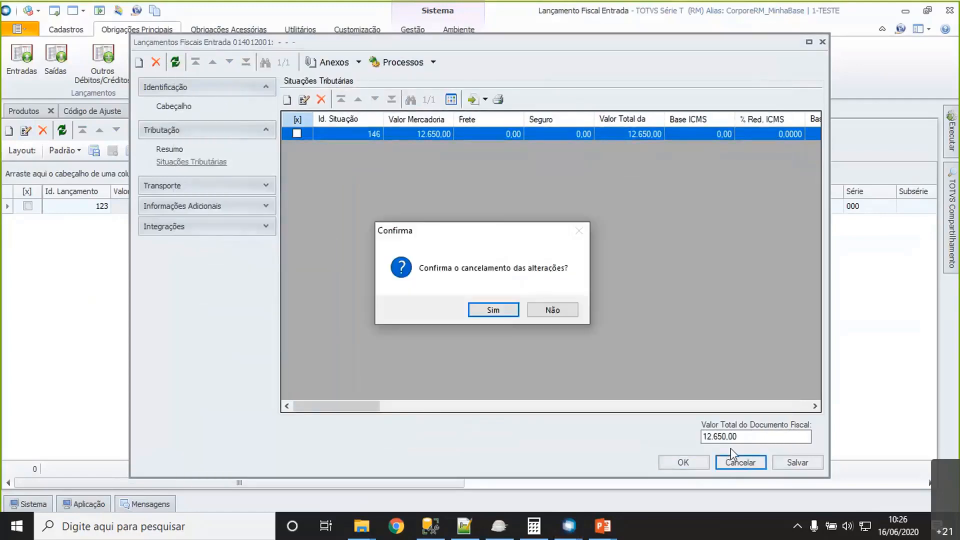
key(Return)
- Open the outgoing fiscal posting dated 10/01/2020 and show the SPED adjustments of item 03.001 in tax situation 5.405.01
click(355, 110)
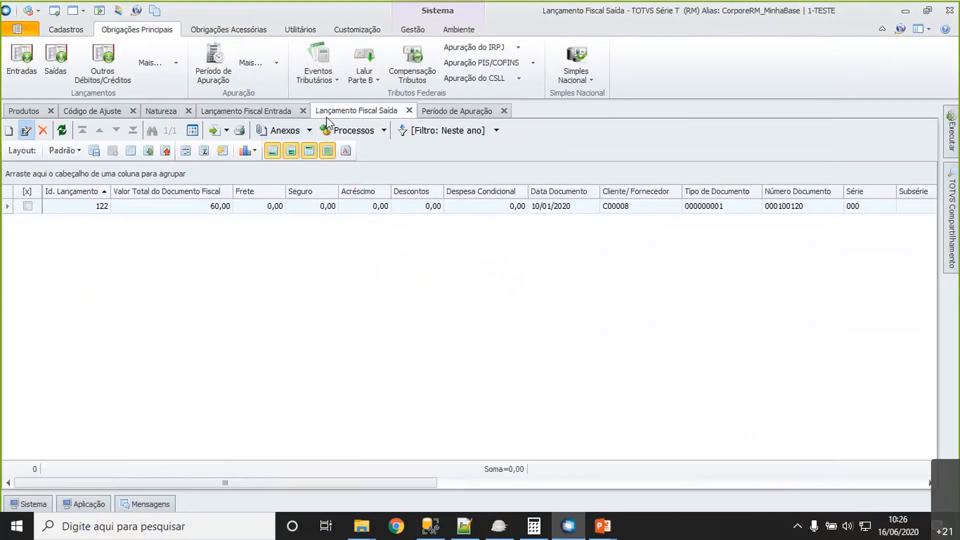
click(26, 130)
click(191, 161)
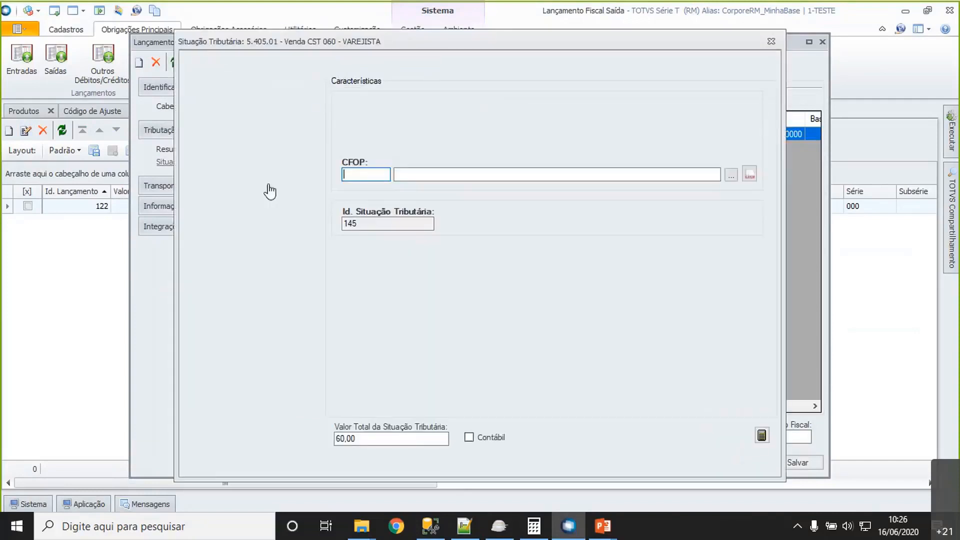
click(214, 250)
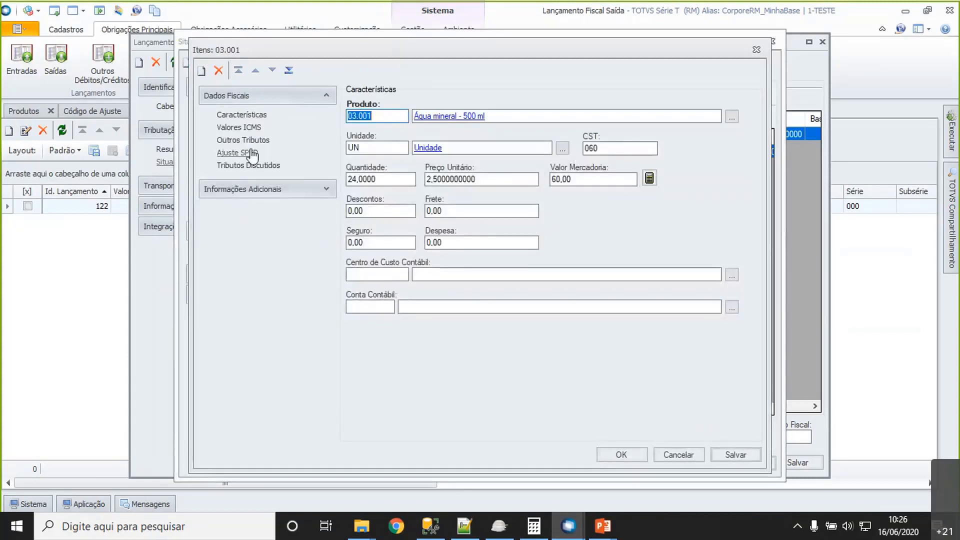
click(252, 154)
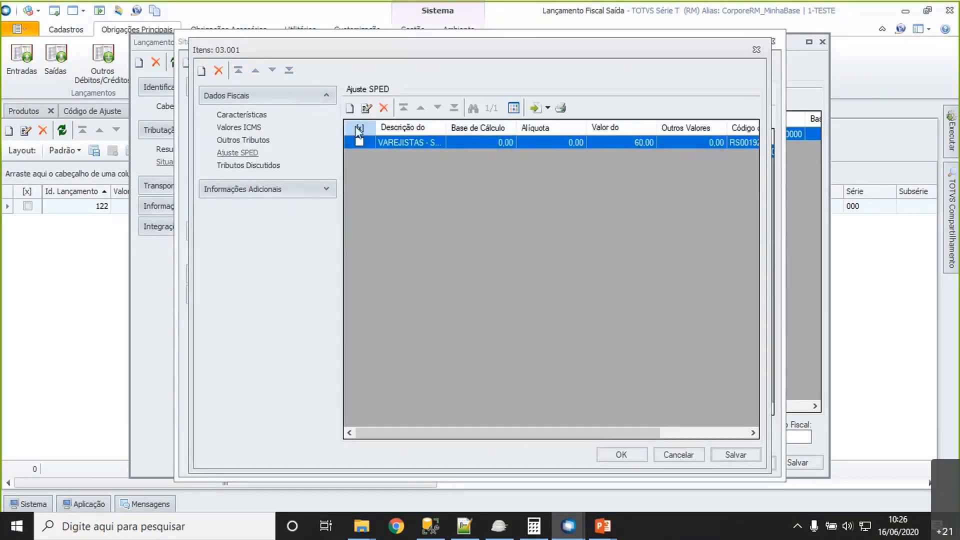
mouse_move(515, 432)
mouse_down()
mouse_move(663, 440)
mouse_move(524, 444)
mouse_up()
- Close the item, its tax situation and the outgoing fiscal posting without saving, confirming the cancellation of changes
click(679, 455)
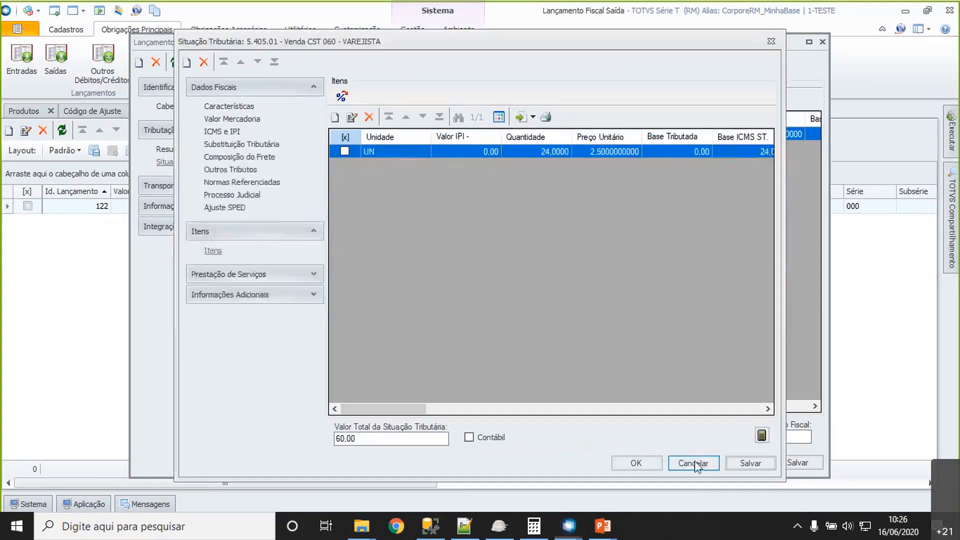
click(693, 461)
click(742, 464)
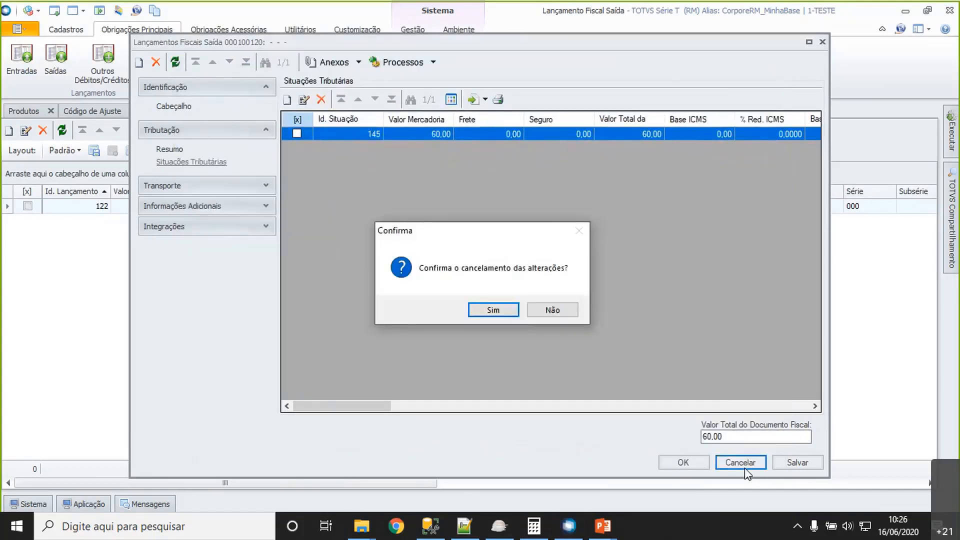
key(Return)
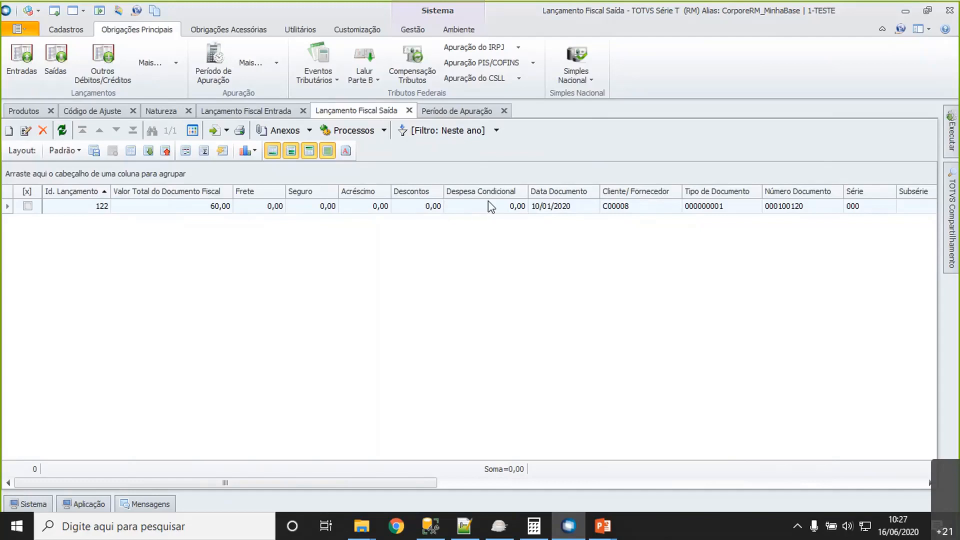
- Go to the Período de Apuração records, refresh the Subapuração list and mark Apuração 1
click(447, 111)
drag(574, 477, 610, 487)
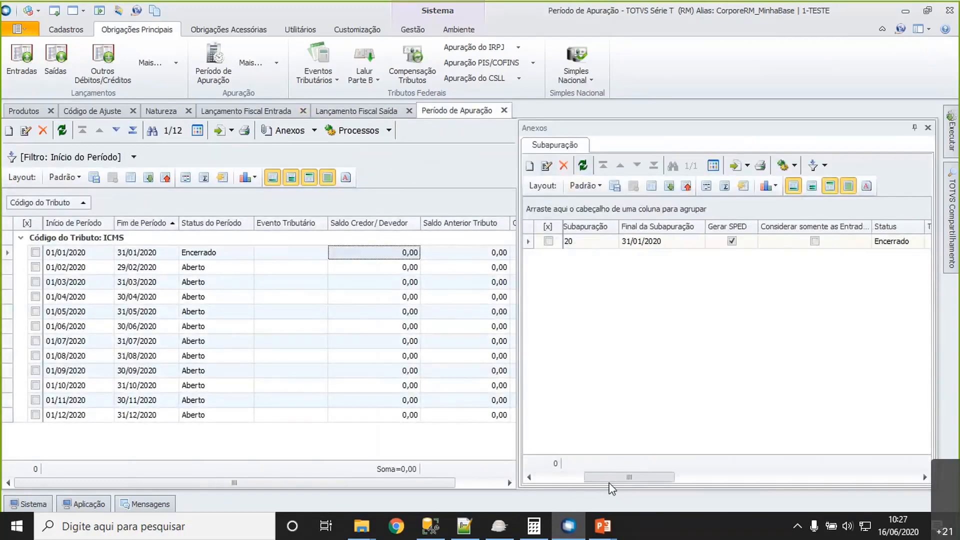
click(583, 166)
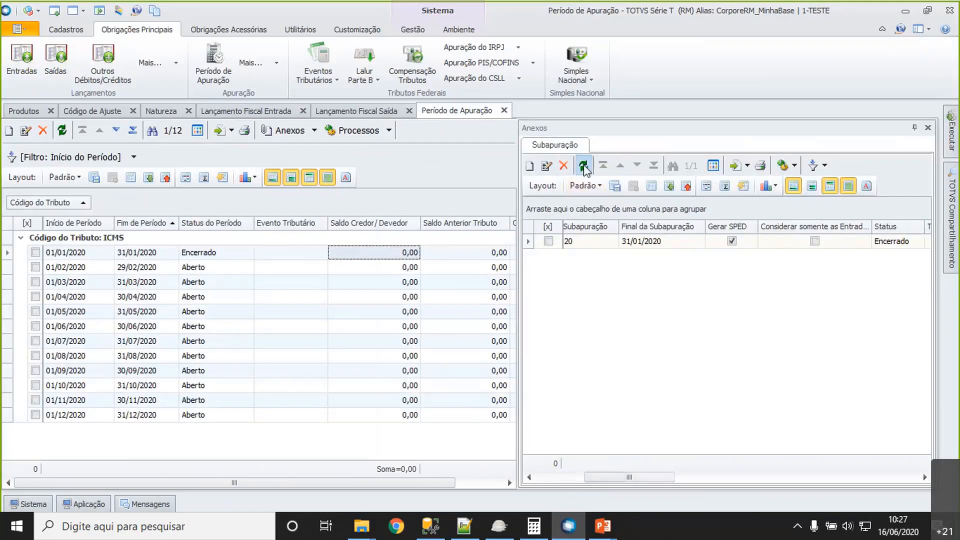
click(549, 241)
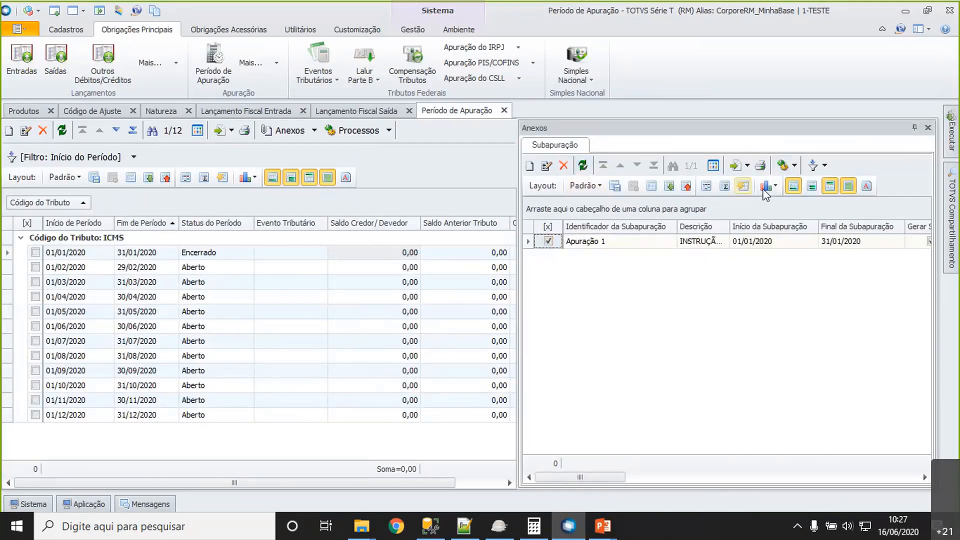
- Widen the Subapuração list and review its available processes, including Encerramento do Período de Subapuração, without running any
click(793, 167)
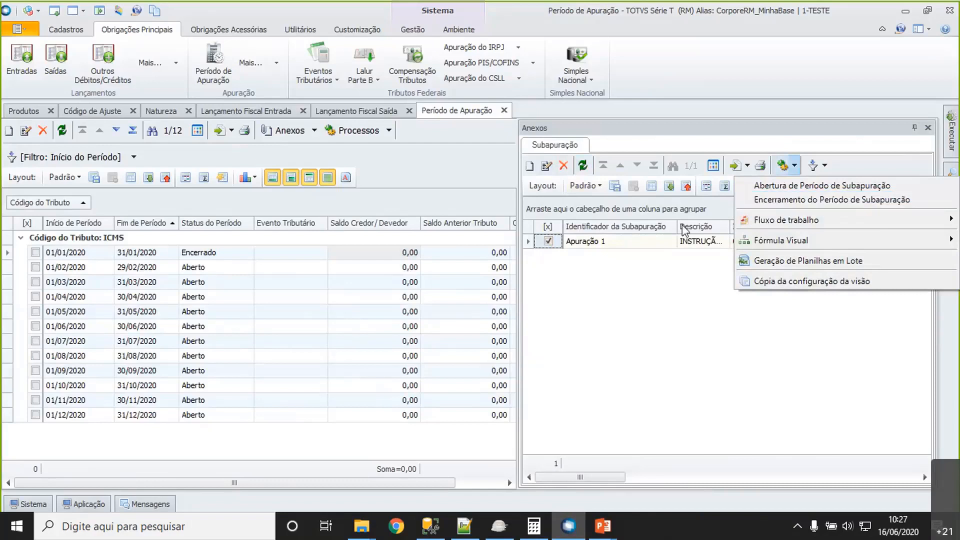
click(628, 283)
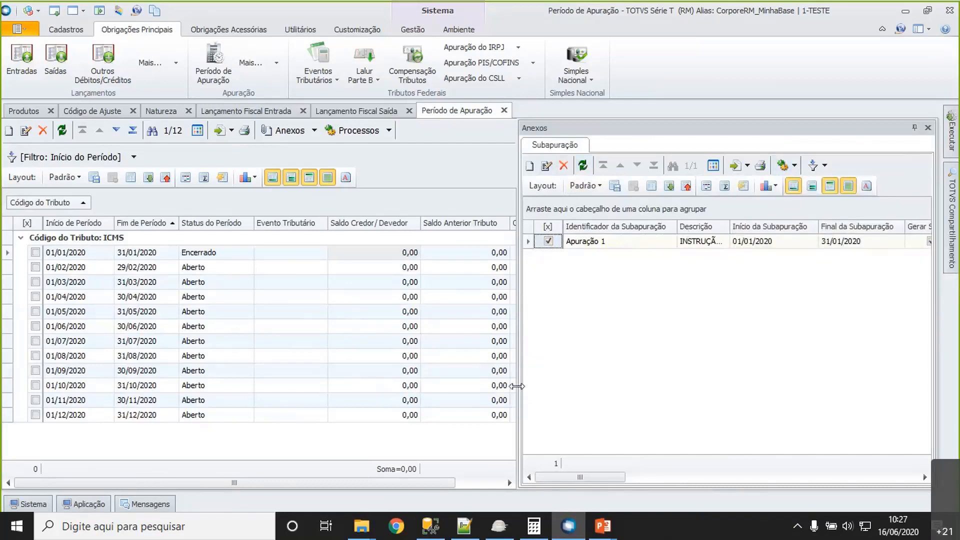
drag(518, 386, 378, 385)
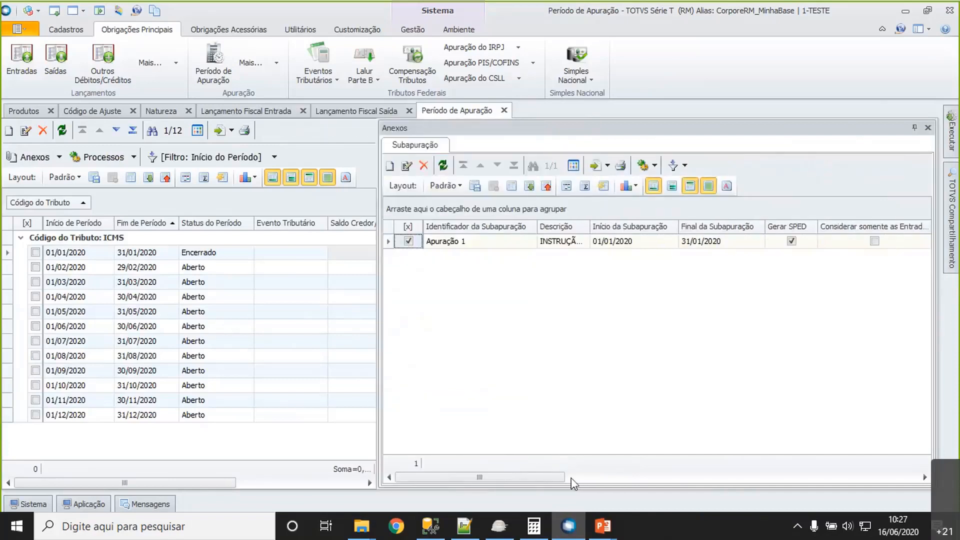
mouse_move(550, 479)
mouse_down()
mouse_move(614, 476)
mouse_move(550, 477)
mouse_up()
click(652, 165)
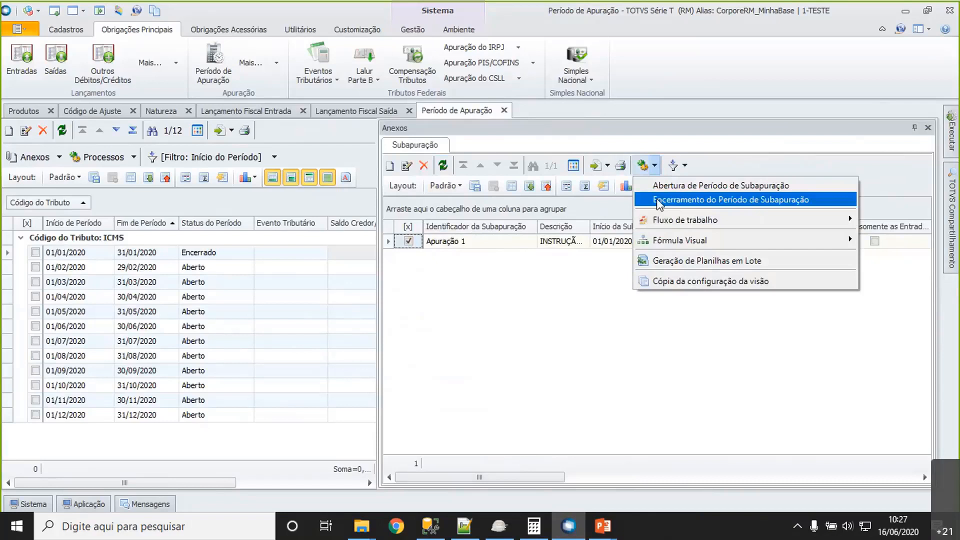
click(409, 166)
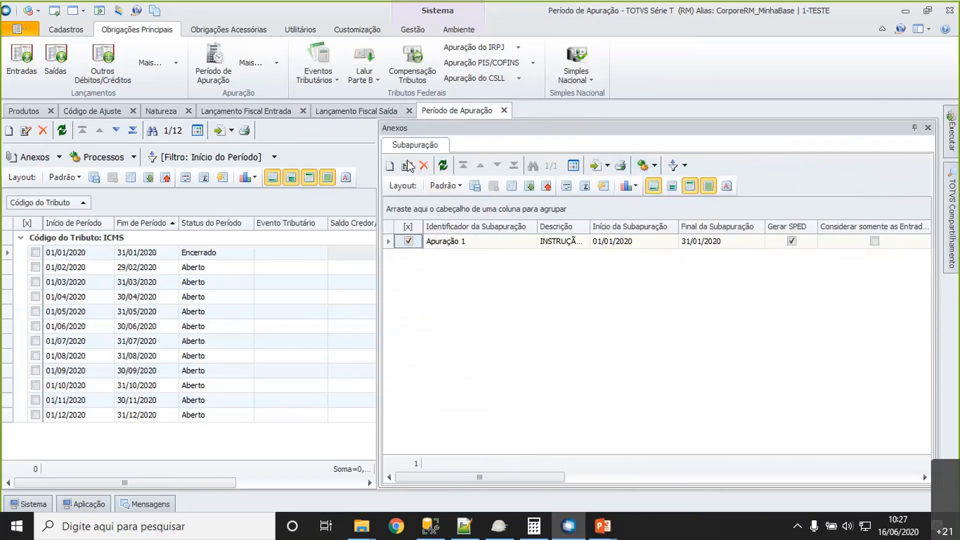
- Open Subapuração Apuração 1, examine its adjustment totals, Saldo Apurado and identification data, and close the record
click(409, 166)
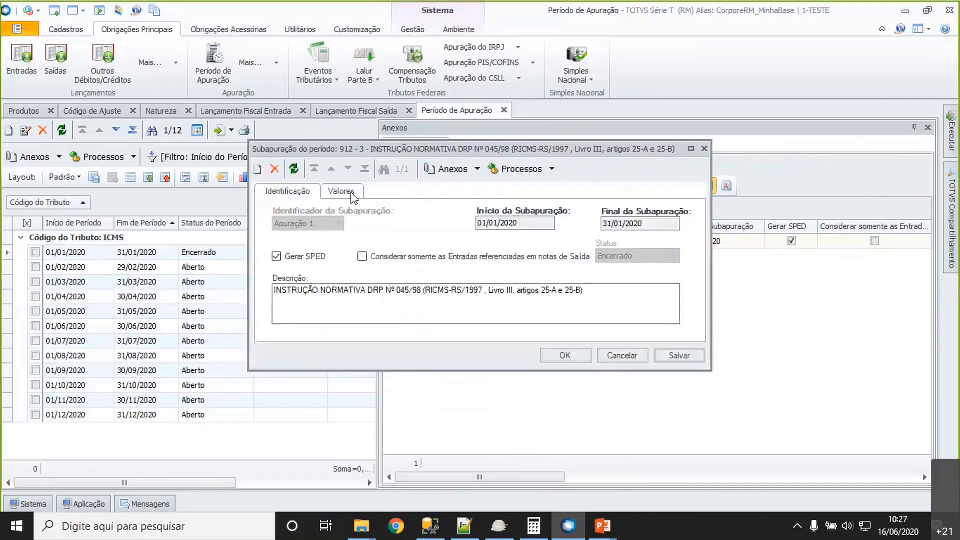
click(341, 192)
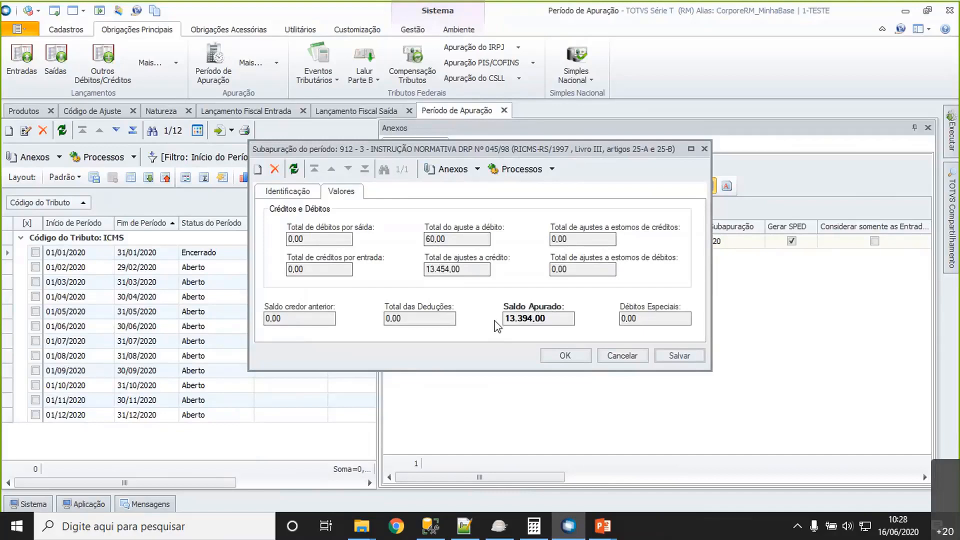
click(550, 324)
click(302, 192)
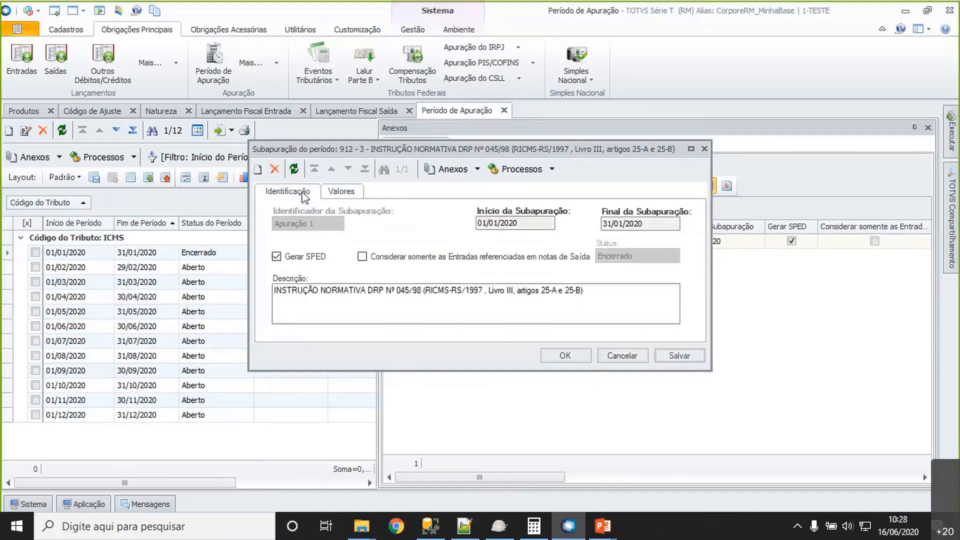
click(583, 356)
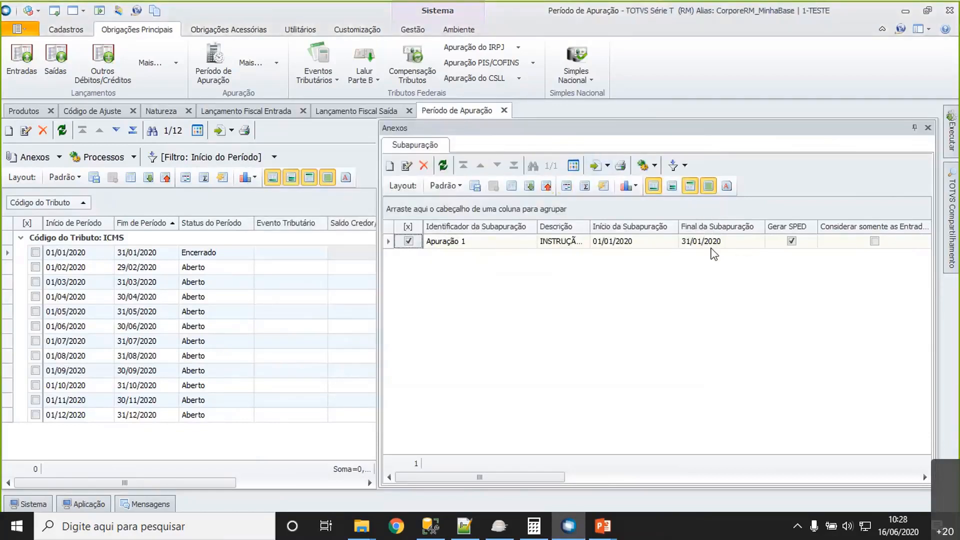
- Check the end date and status of the January 2020 ICMS assessment period
click(107, 266)
click(161, 254)
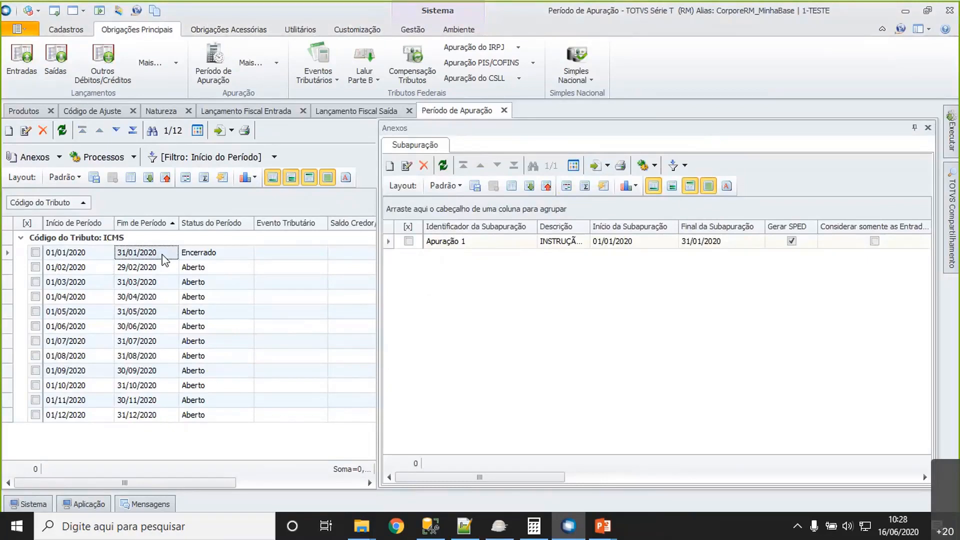
click(224, 255)
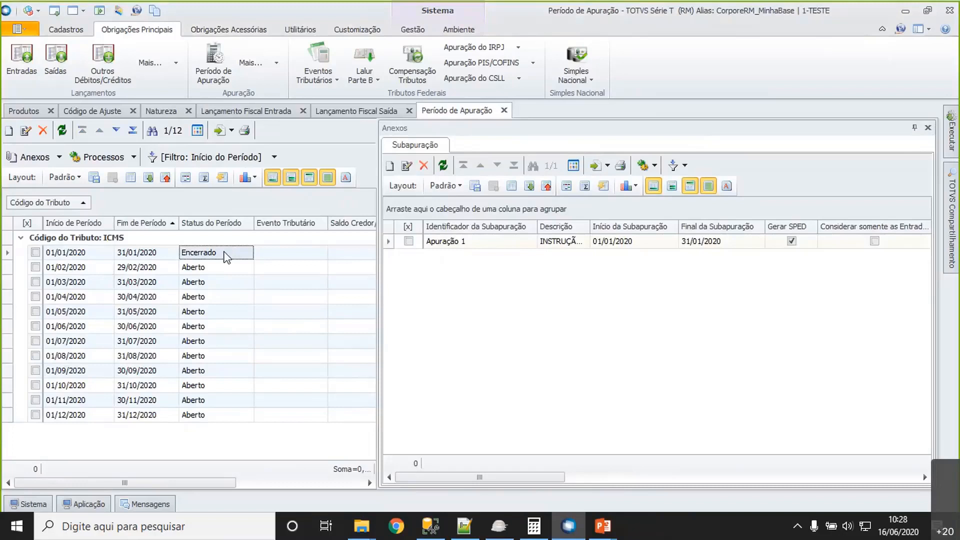
- Start the SPED Fiscal generation, select branch 4 - Filial 3 and open its routine parametrization
click(228, 29)
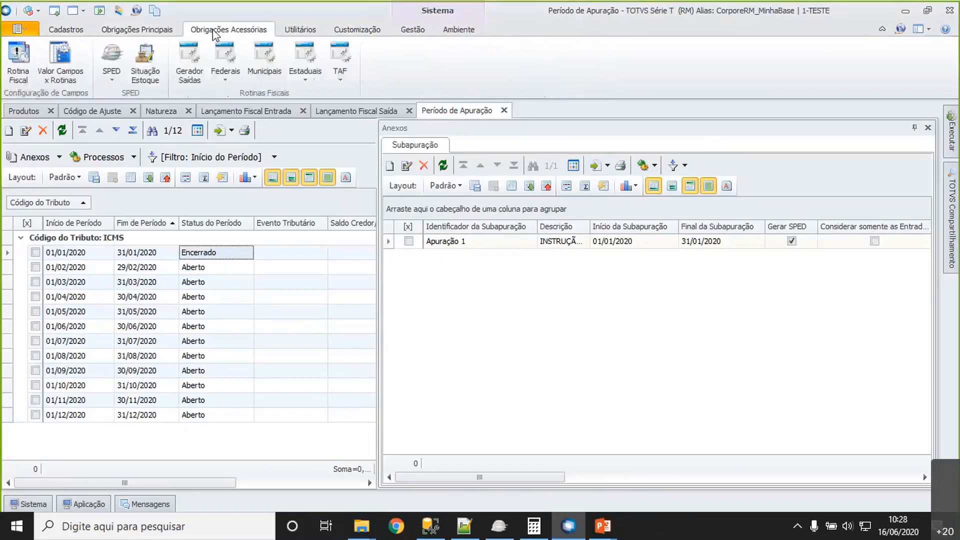
click(108, 83)
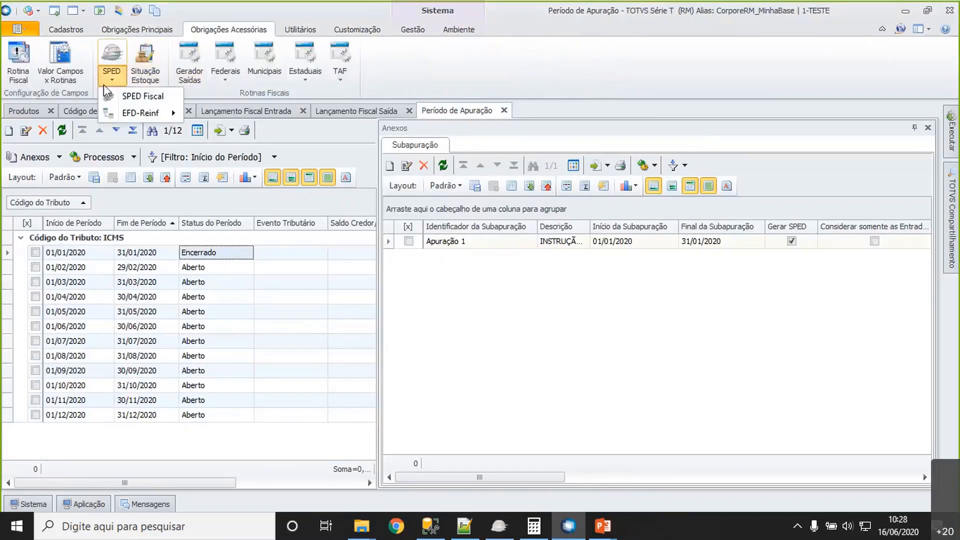
click(114, 98)
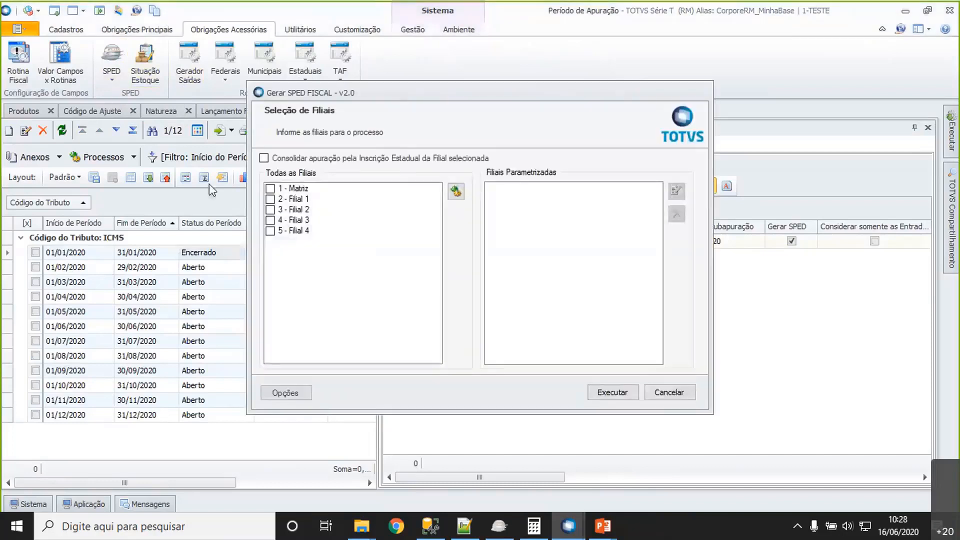
click(270, 221)
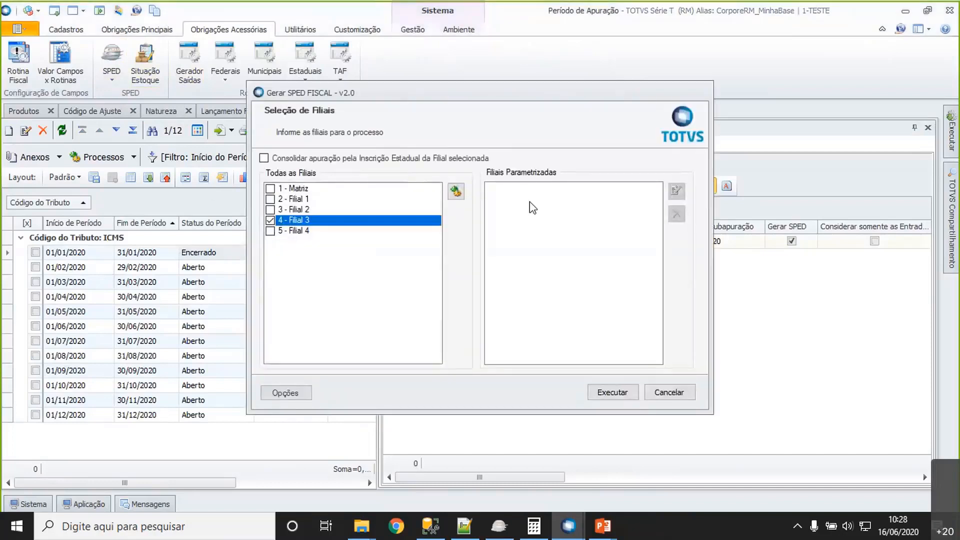
click(456, 192)
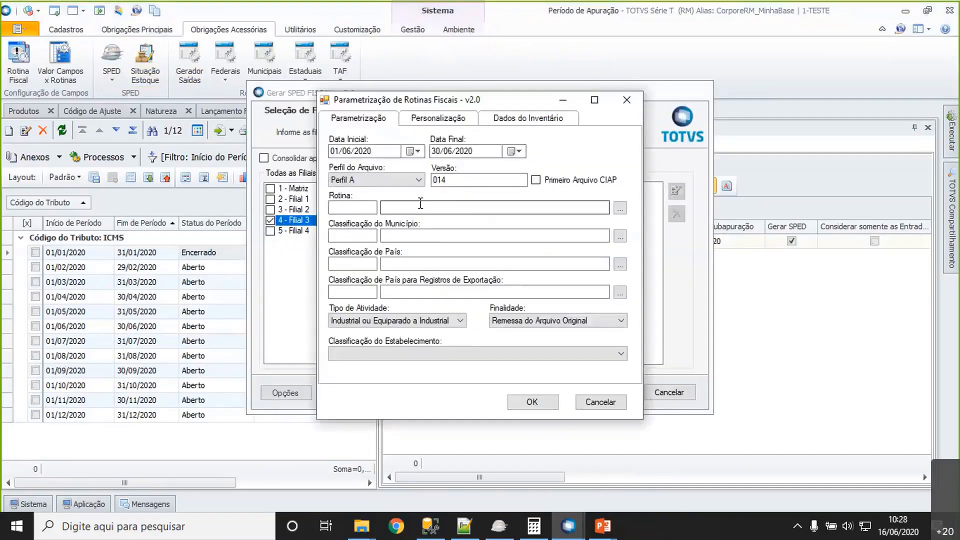
- Set the SPED Fiscal period from 01/01/2020 to 31/01/2020
drag(396, 151, 315, 160)
text(01020)
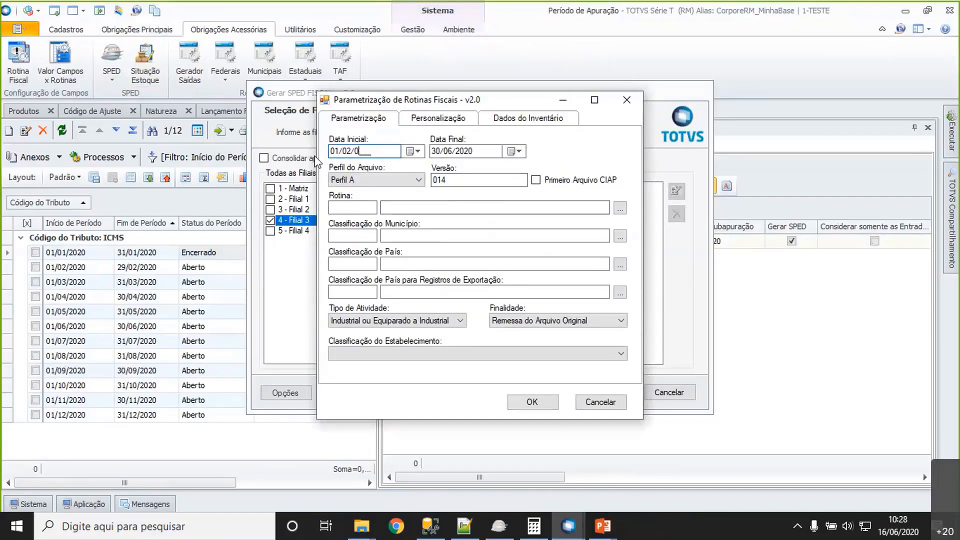
key(BackSpace)
key(BackSpace)
text(12020)
key(Tab)
- Set the Rotina to 01 (Sped Fiscal), keeping file profile A and version 014
key(Tab)
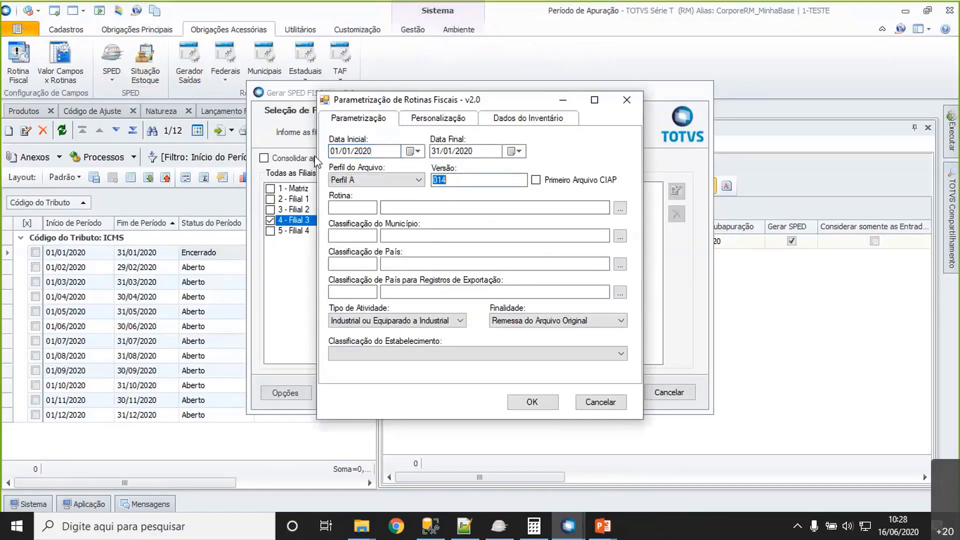
key(Tab)
key(Tab)
text(01)
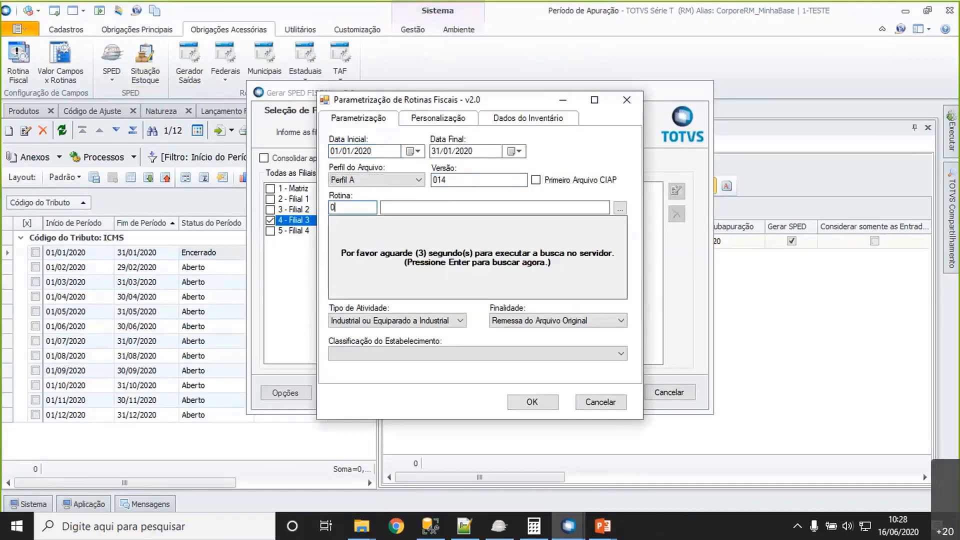
key(Return)
- Set the municipality classification to 1 (IBGE) and both the country and export country classifications to 3 (Banco Central)
key(Tab)
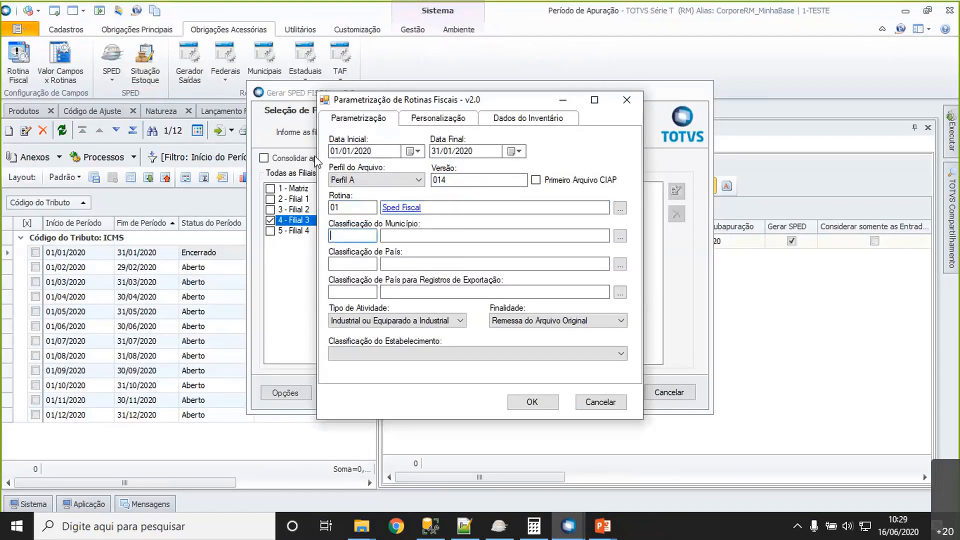
text(1)
key(Return)
key(Tab)
text(3)
key(Return)
key(Tab)
text(3)
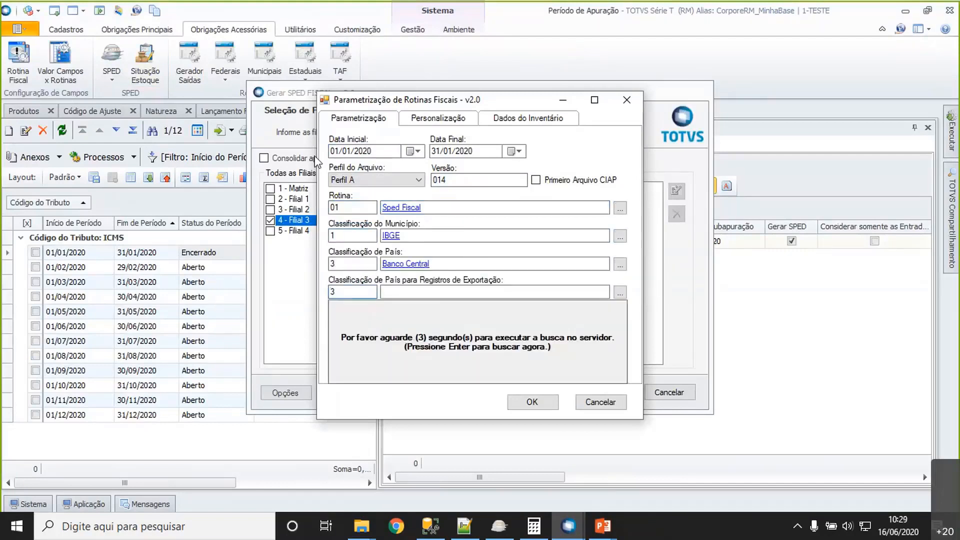
key(Return)
key(Tab)
key(Tab)
key(Tab)
key(Tab)
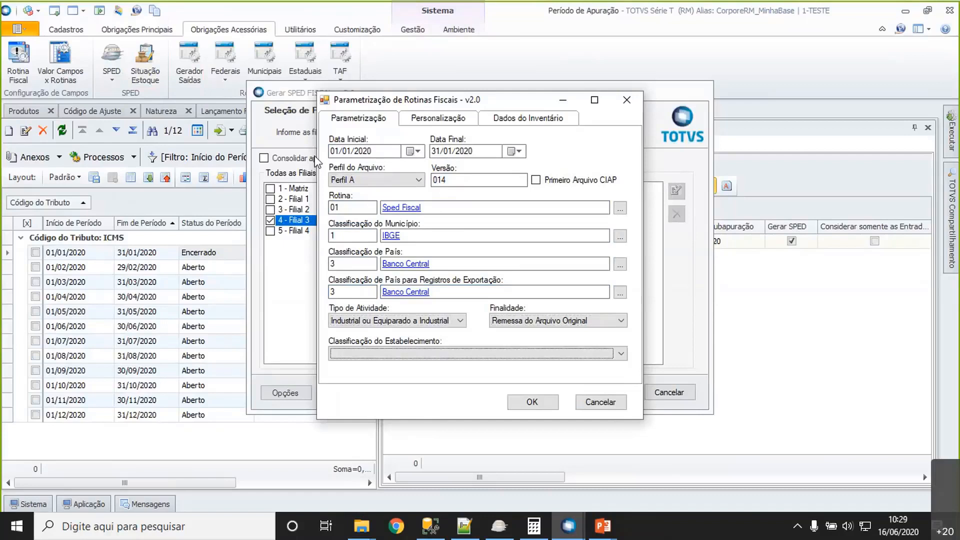
- Set the establishment classification to Outros and enter 31/12/2019 as the inventory date
click(622, 355)
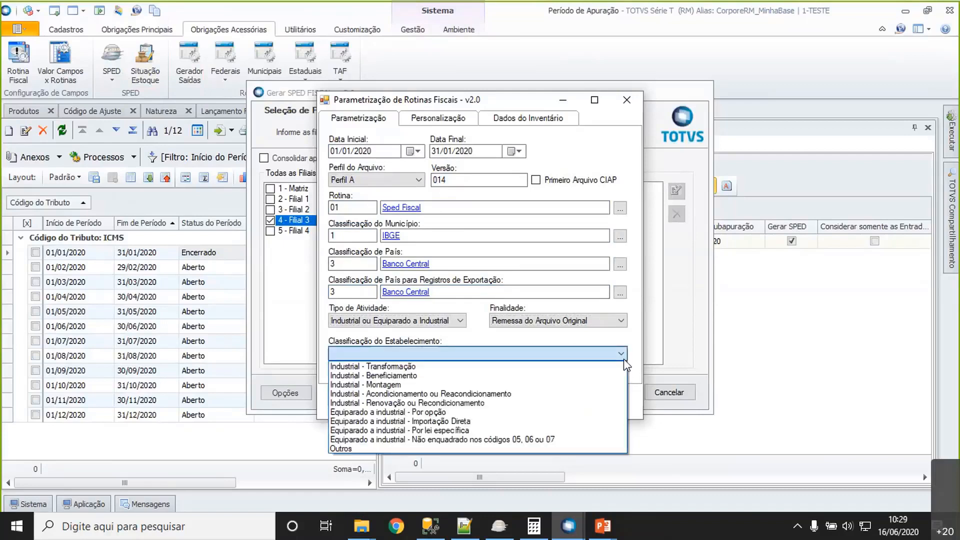
click(443, 448)
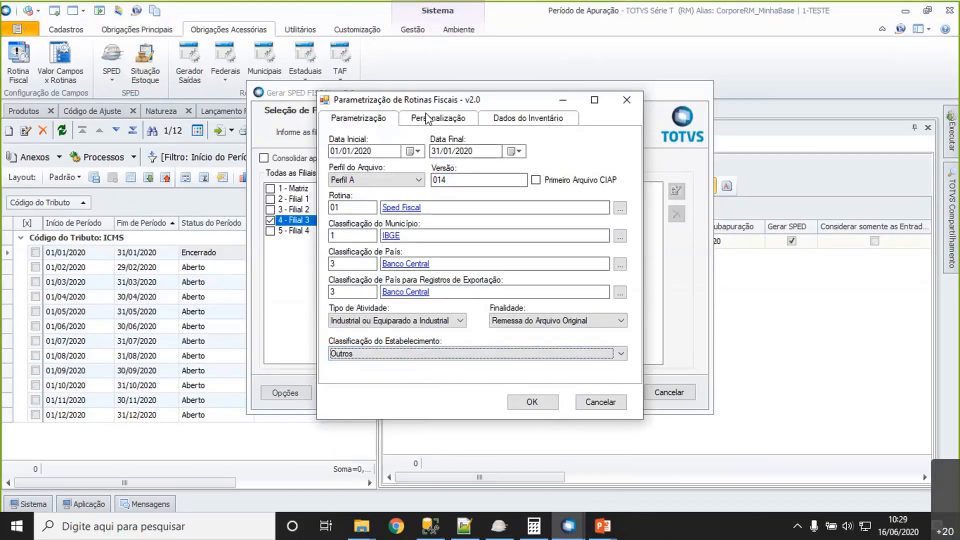
click(527, 119)
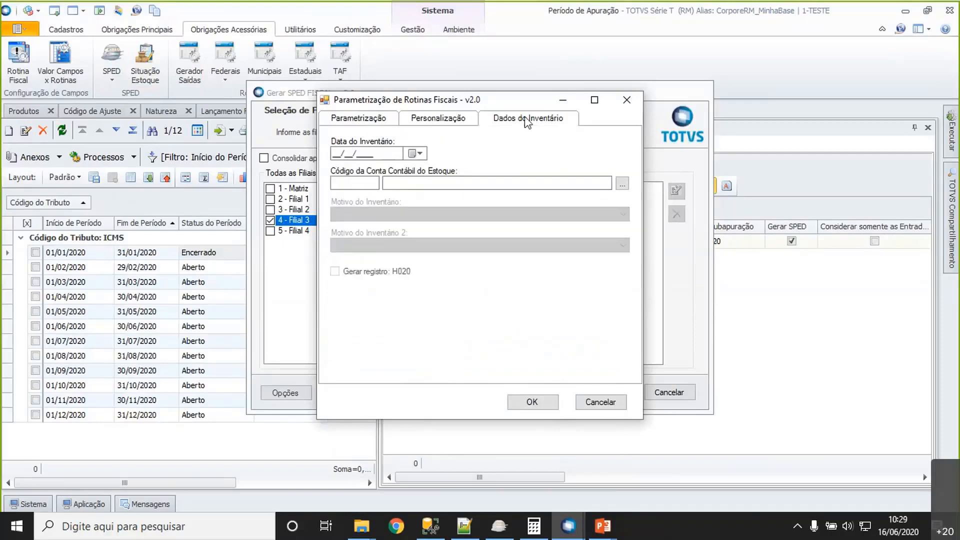
click(388, 153)
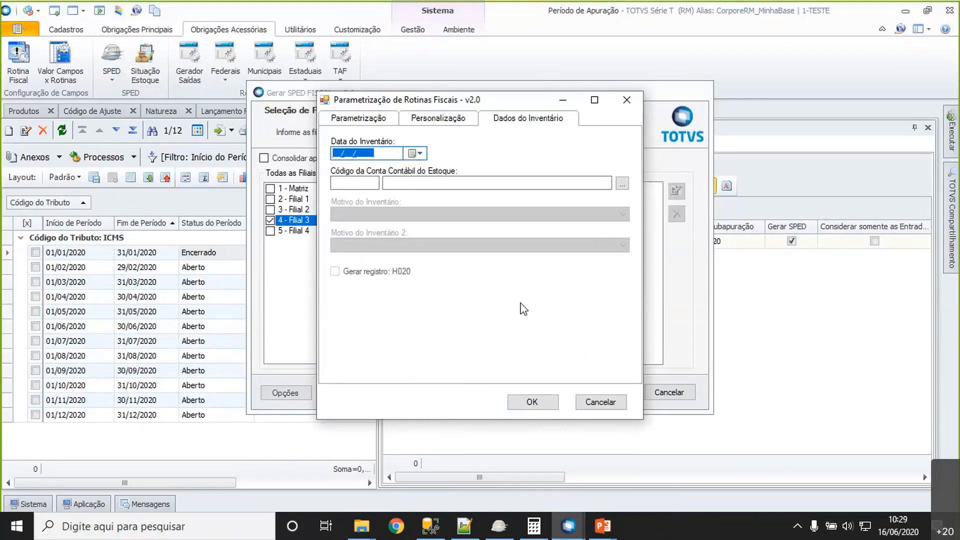
text(31/12/2019)
- Find the stock accounts by the description "est" and assign 1.1.4.01.001 (Estoques) as the inventory's accounting account
click(355, 183)
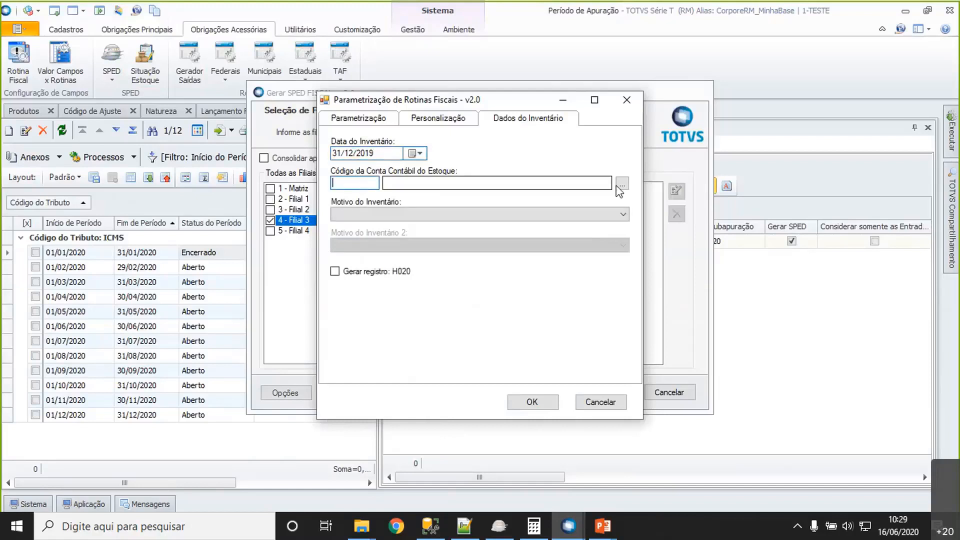
click(621, 184)
text(e)
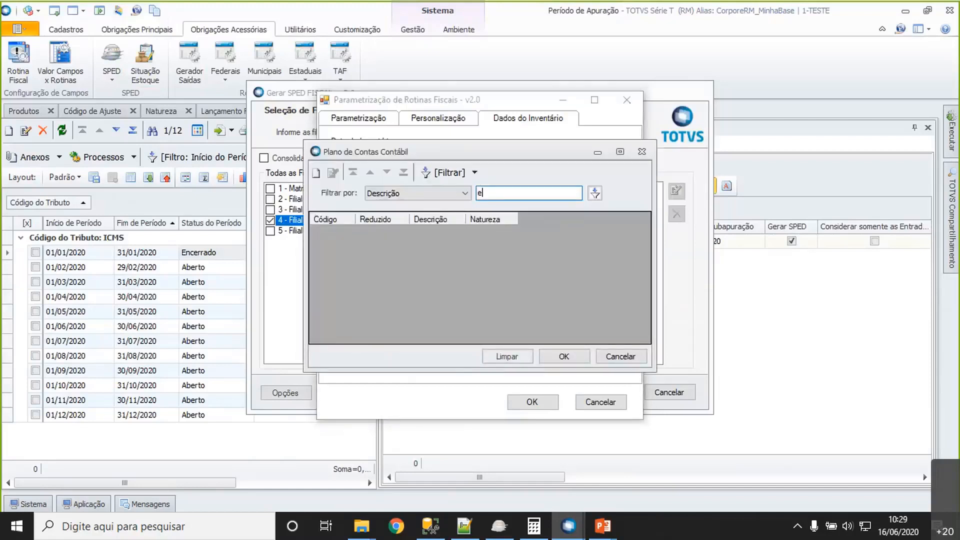
text(st)
key(Return)
click(457, 259)
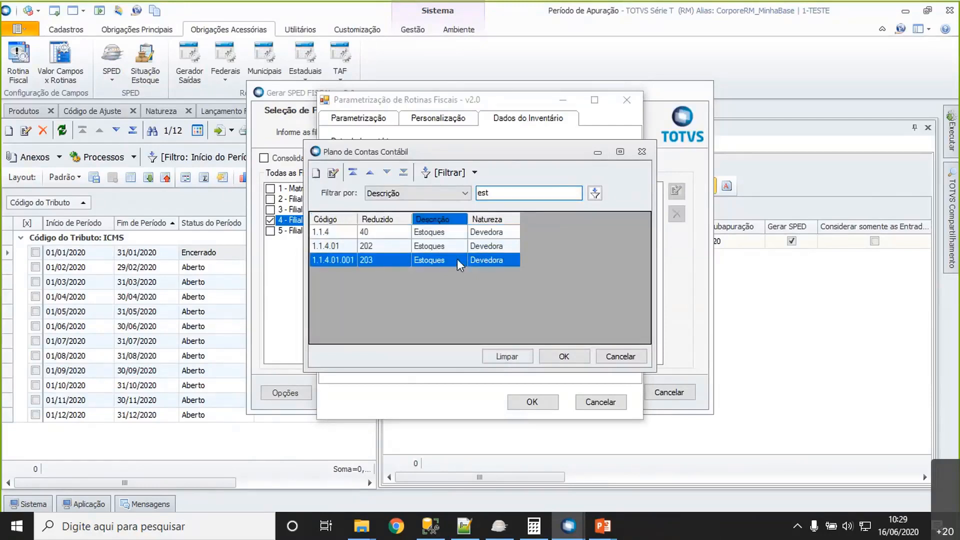
double_click(457, 259)
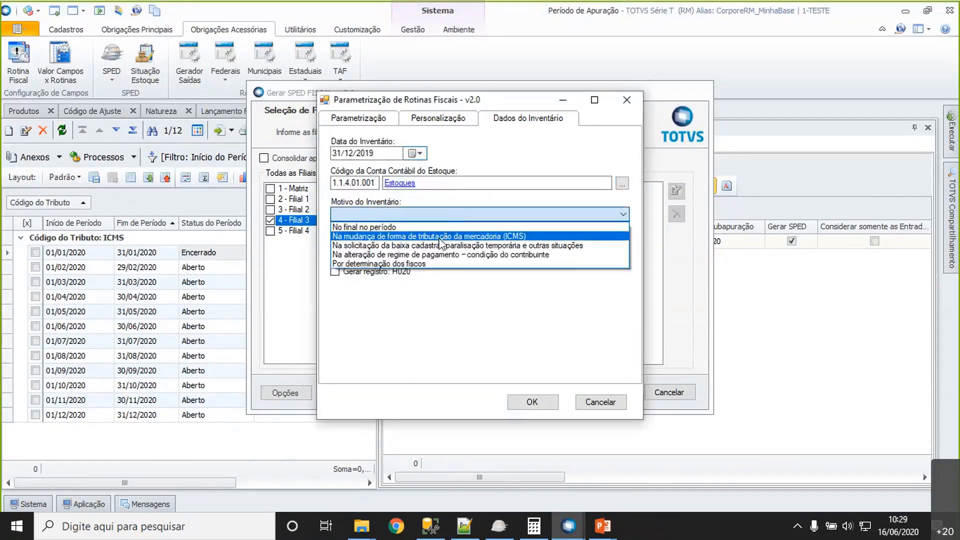
- Set the inventory reason to Por determinação dos fiscos, enable record H020 and confirm the parametrization
click(416, 265)
click(332, 271)
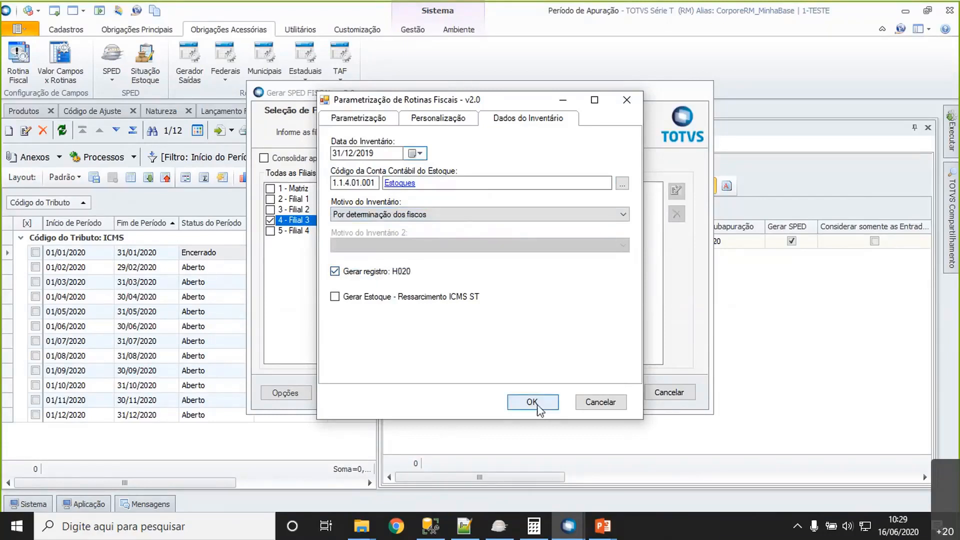
click(538, 406)
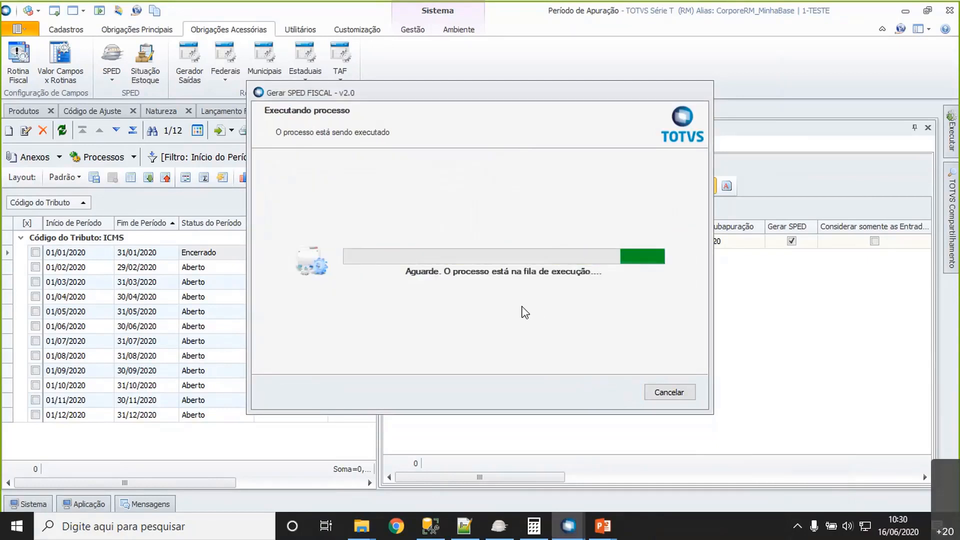
- Cancel the queued SPED Fiscal generation, restart it and select branch 4 - Filial 3
click(659, 395)
key(Escape)
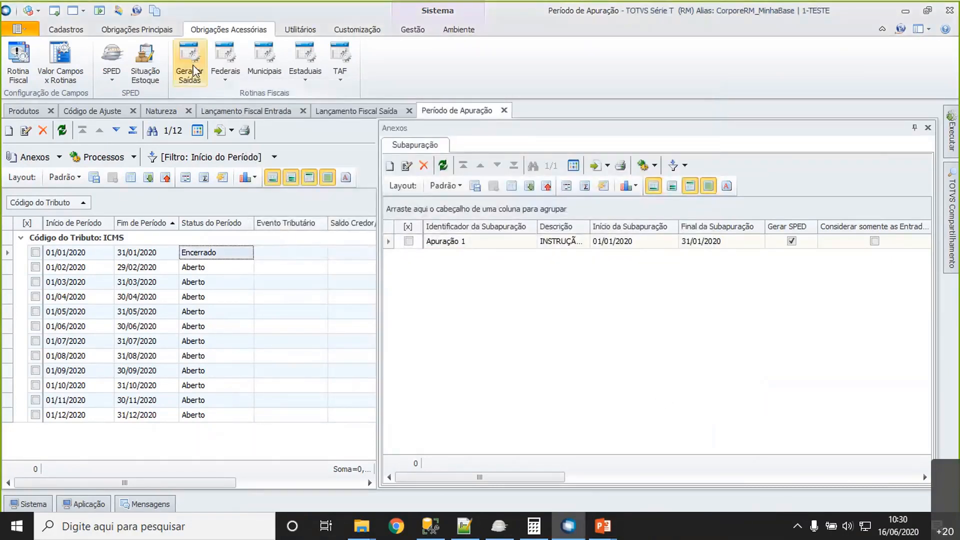
click(115, 82)
click(270, 220)
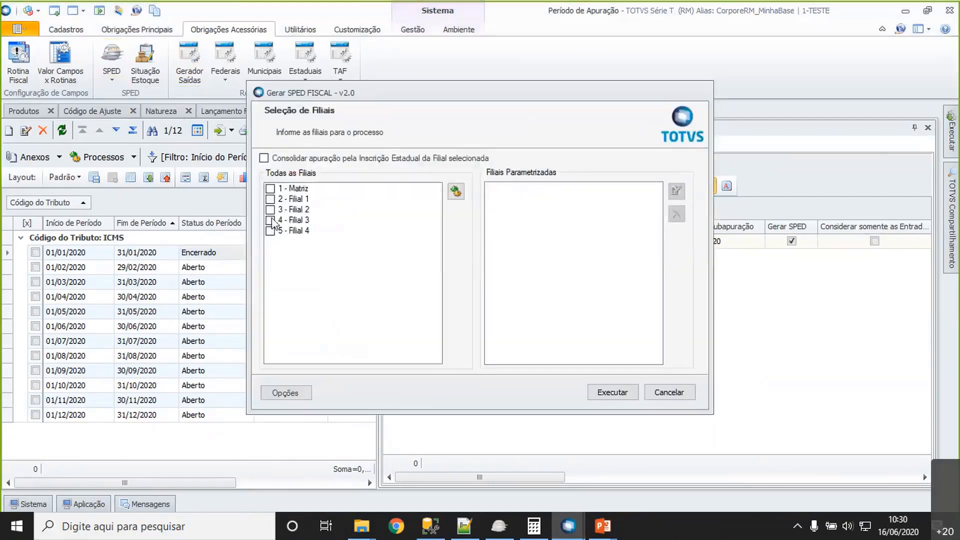
- Parametrize the selected branch with the period 01/01/2020 to 31/01/2020 and Rotina 01 (Sped Fiscal)
click(456, 191)
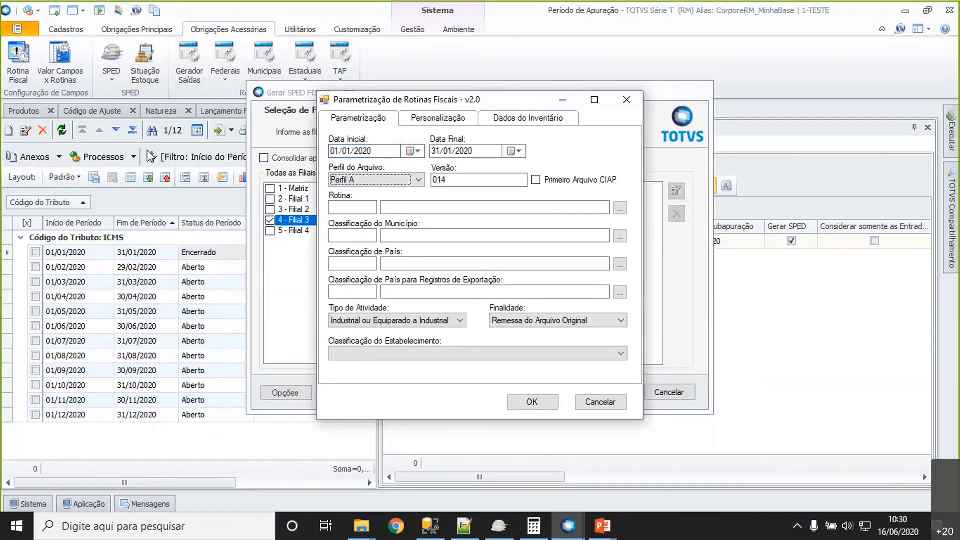
key(Tab)
key(Tab)
key(Tab)
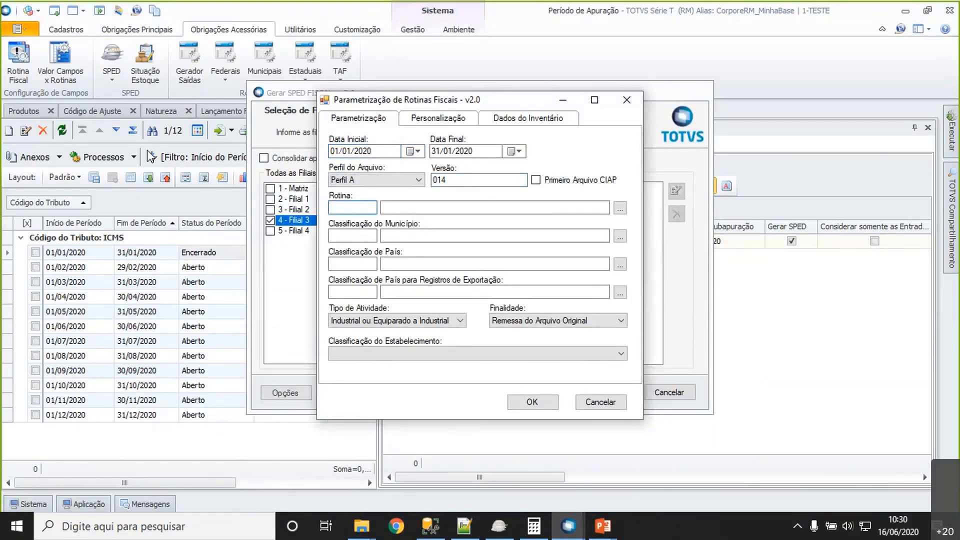
text(0)
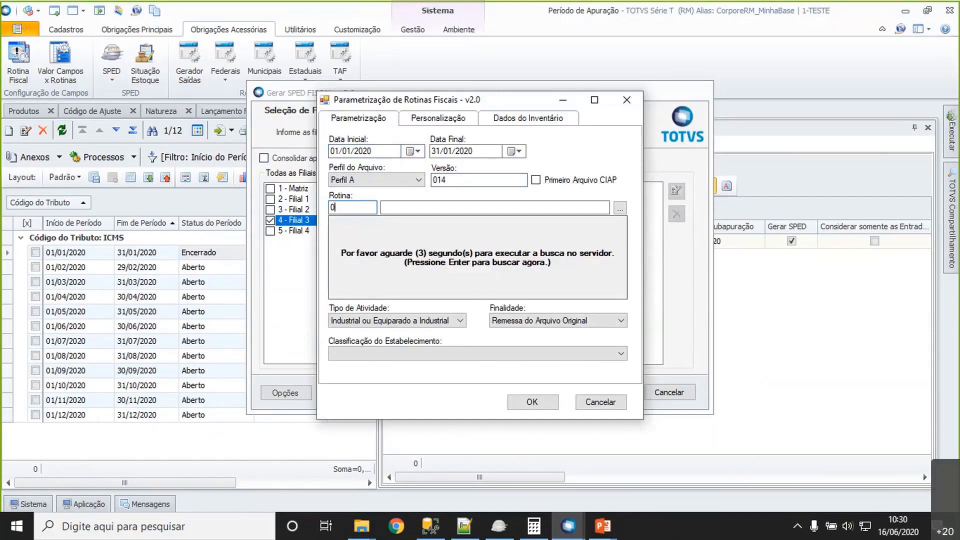
text(1)
key(Return)
- Set the municipality classification to 1 (IBGE) and the country and export country classifications to 3 (Banco Central)
key(Tab)
text(1)
key(Tab)
key(Tab)
text(3)
key(Tab)
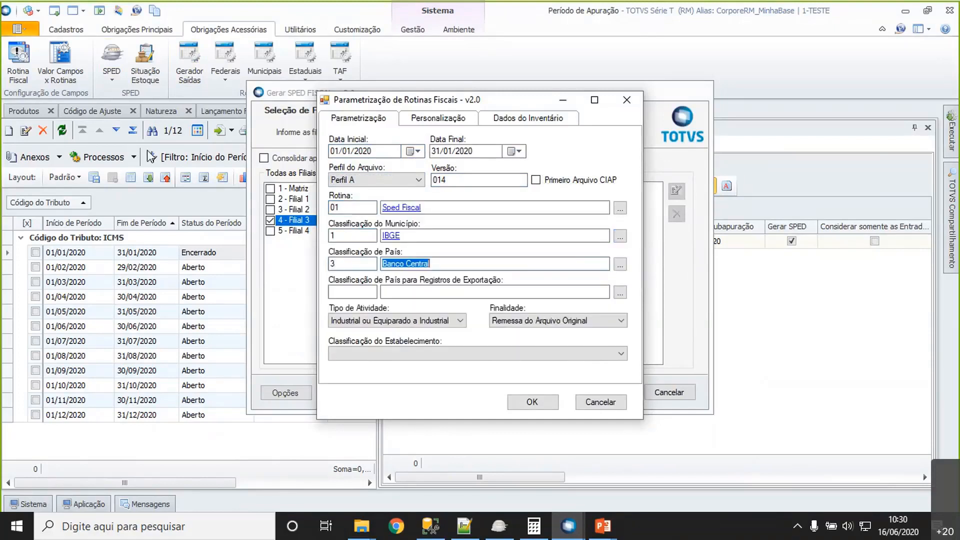
key(Tab)
text(3)
key(Tab)
- Set the establishment classification to Outros and the inventory date to 31/12/2019
click(446, 353)
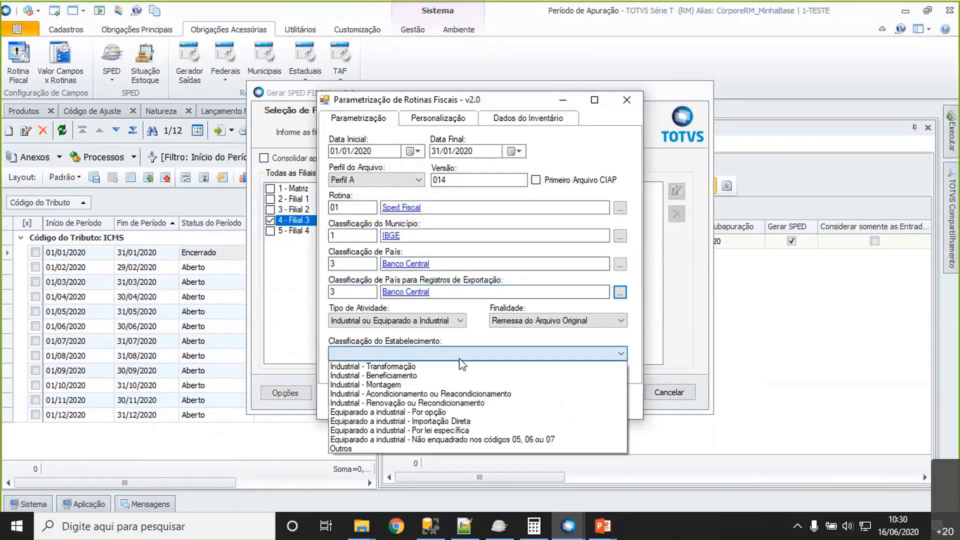
click(446, 449)
click(518, 123)
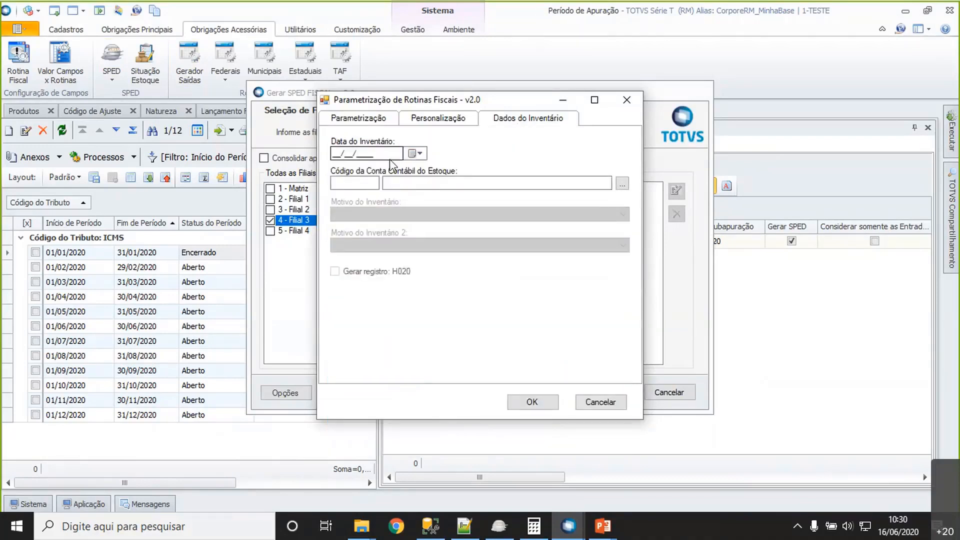
click(334, 154)
text(31/12/2019)
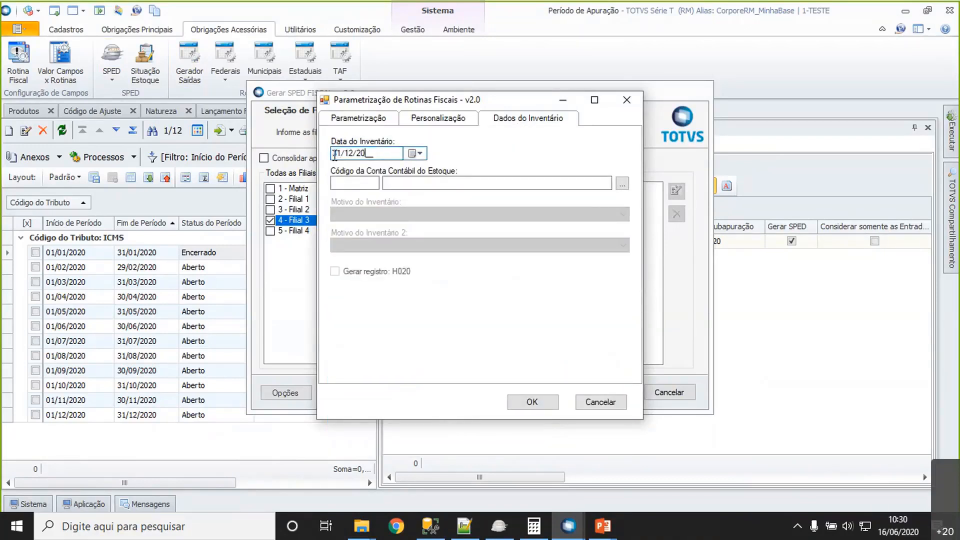
key(Tab)
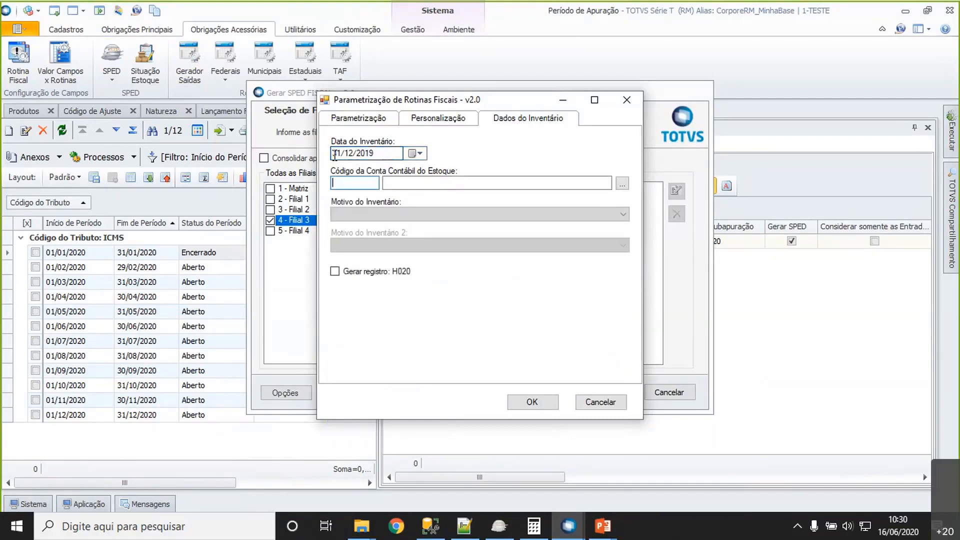
- Search the chart of accounts for "est" and choose 1.1.4.01.001 (Estoques) as the stock account
click(622, 184)
text(est)
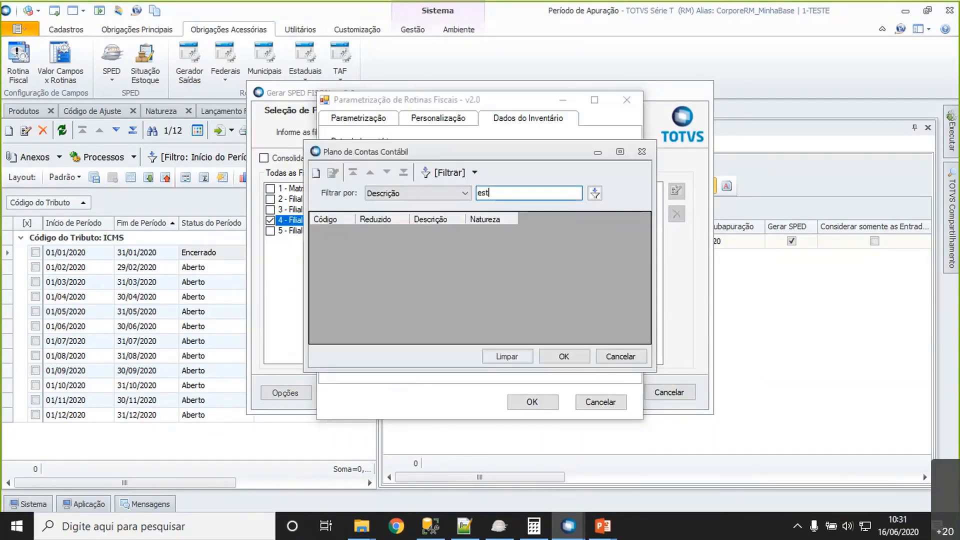
key(Return)
click(513, 261)
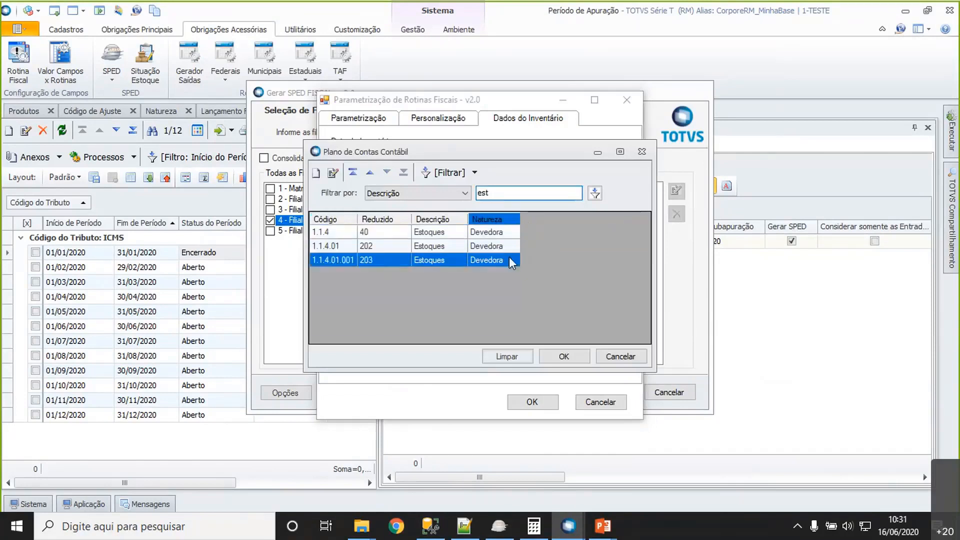
double_click(470, 262)
- Choose Por determinação dos fiscos as the inventory reason, include record H020 and confirm the branch parametrization
click(391, 213)
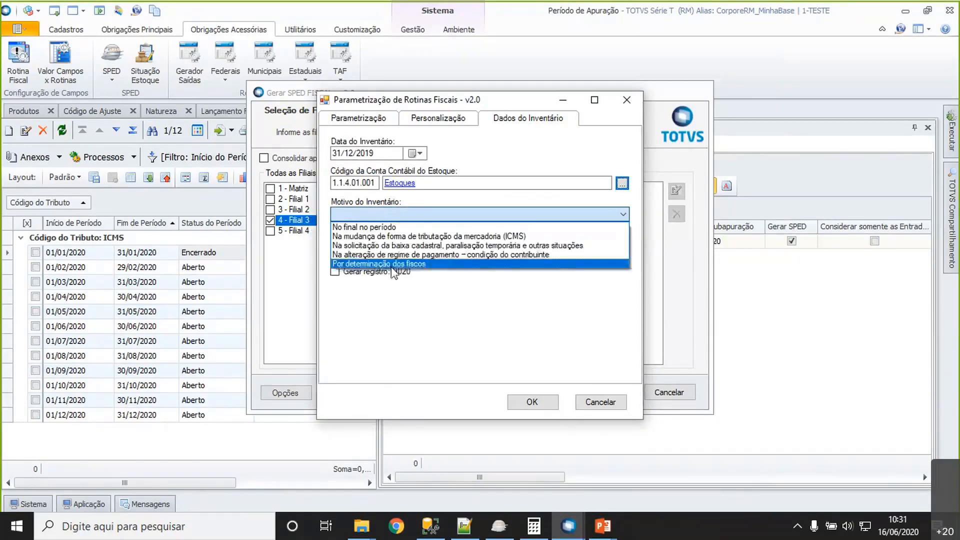
click(393, 263)
click(533, 406)
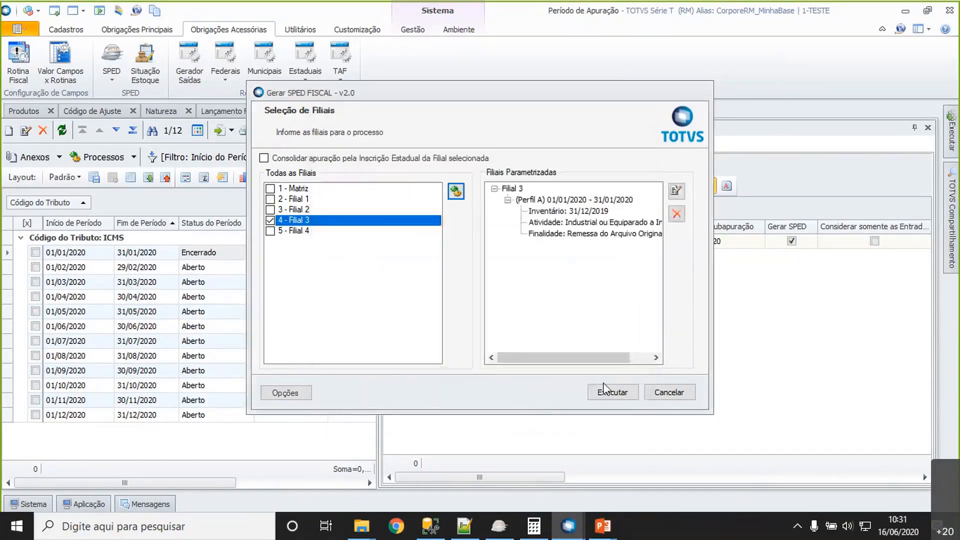
- Run the generation, save SpedFiscal_2020_JAN_(1_4) (Perfil A - Indústria).txt in C:\Temp and close the execution log
click(608, 392)
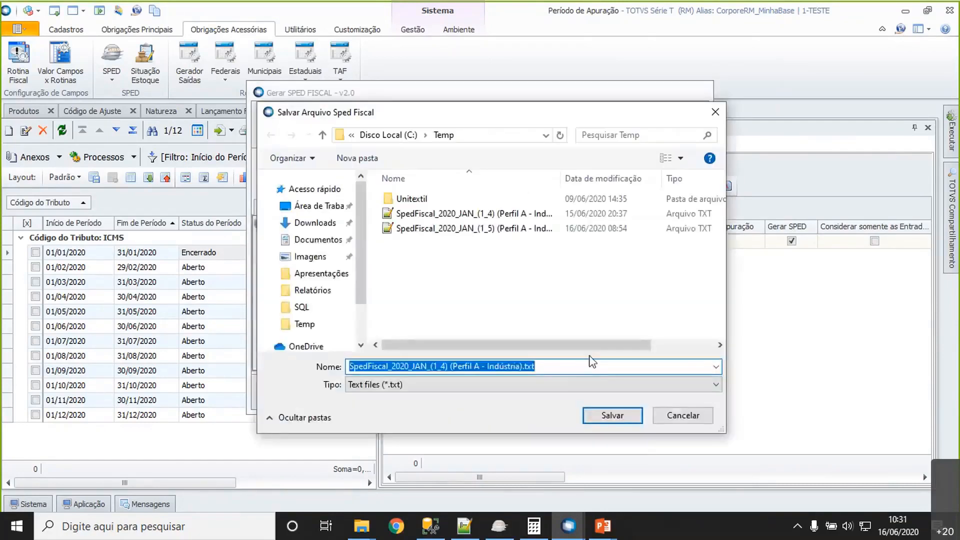
click(609, 418)
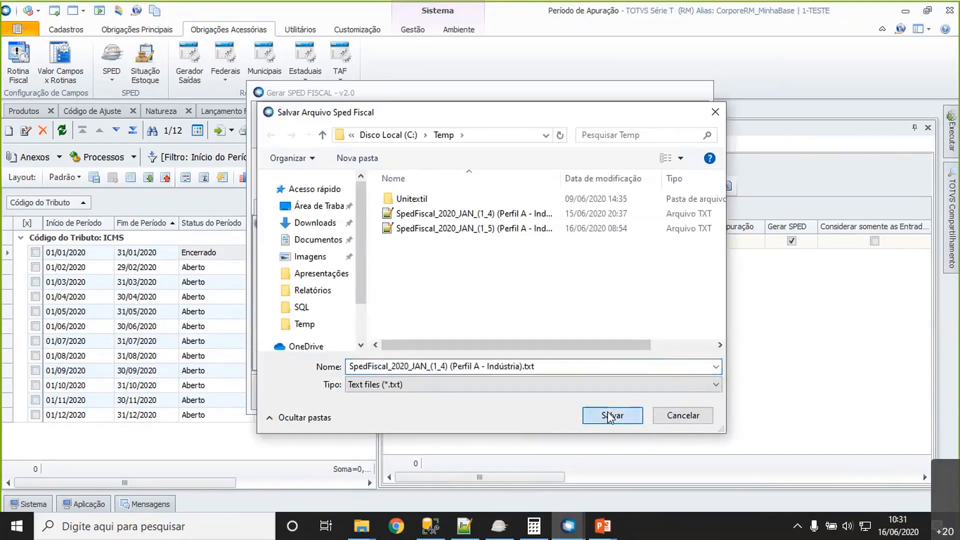
scroll(704, 353, down, 10)
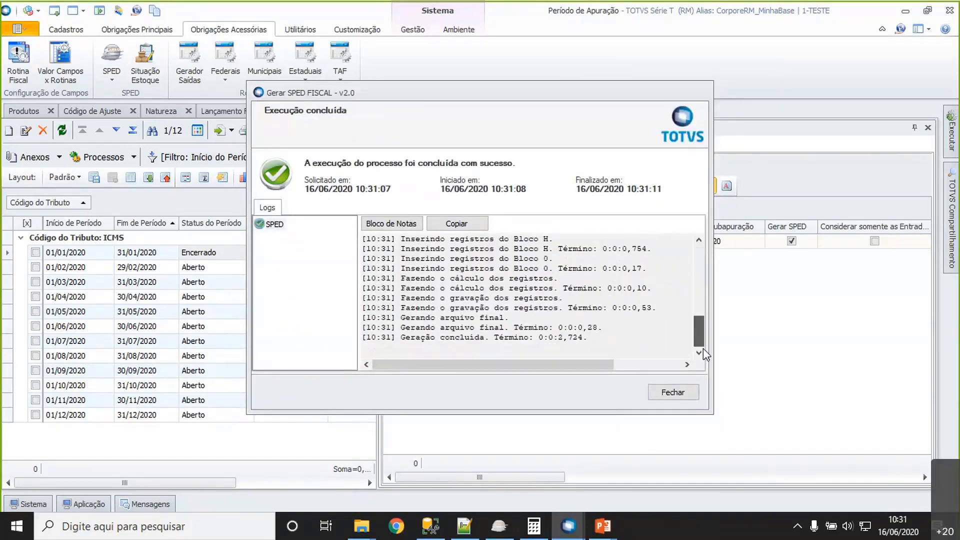
scroll(700, 350, up, 10)
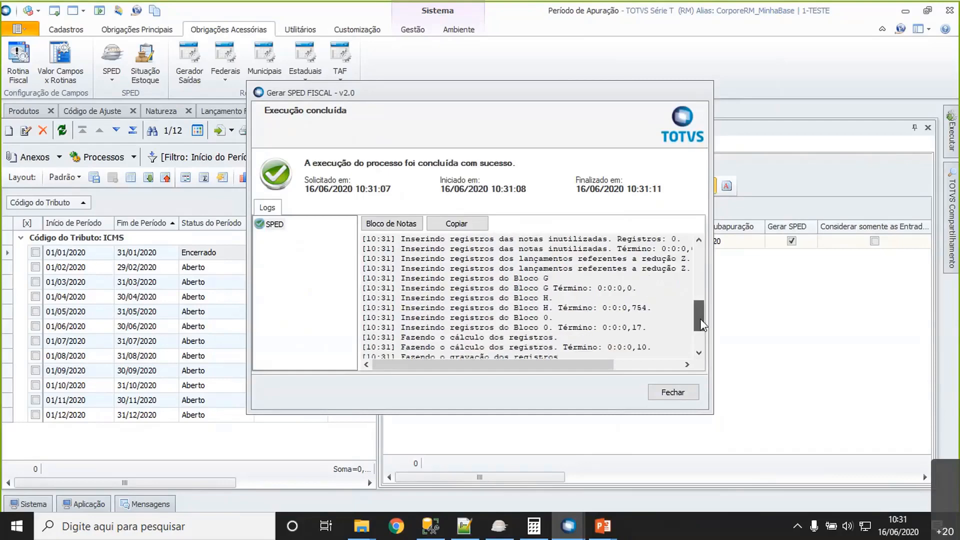
click(672, 393)
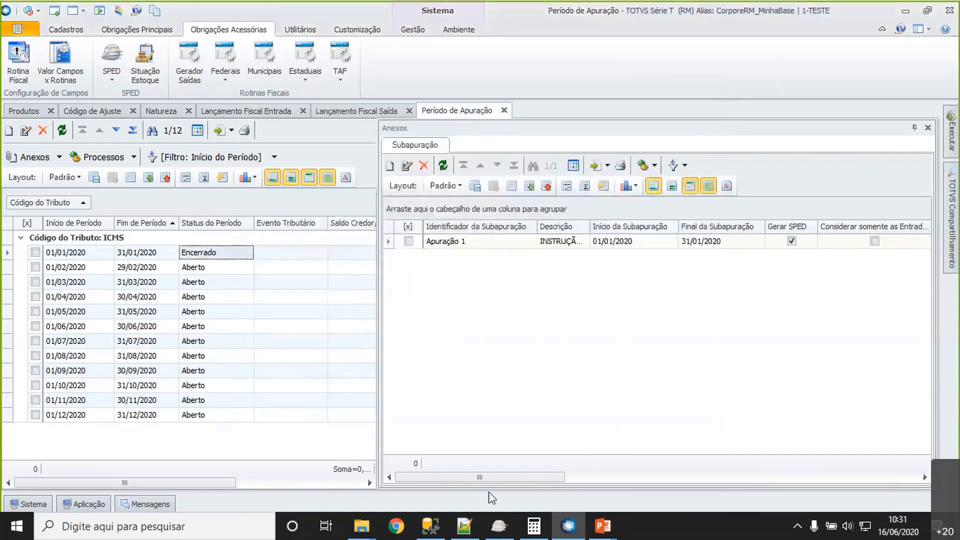
- Switch to the Temp folder in File Explorer and open SpedFiscal_2020_JAN_(1_4) (Perfil A - Indústria).txt in Notepad++
mouse_move(378, 530)
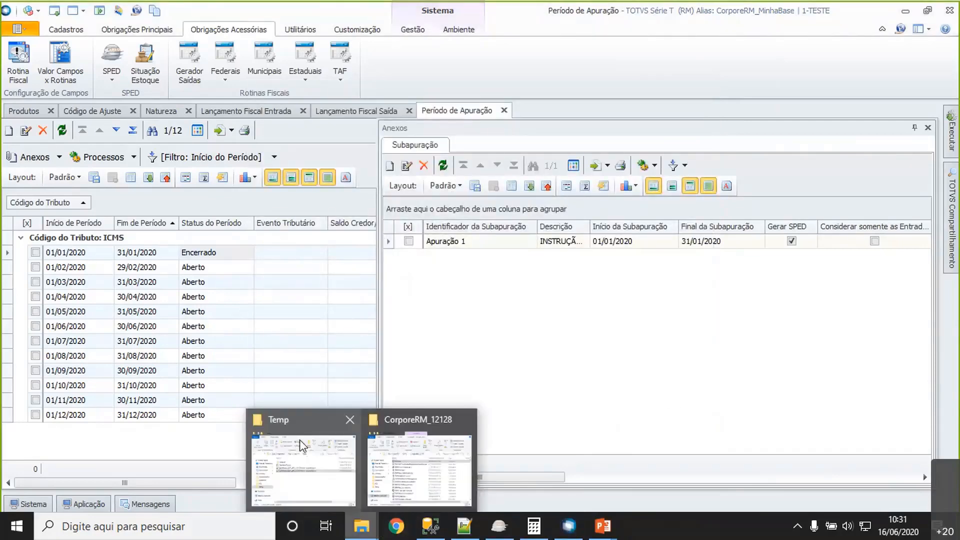
click(302, 444)
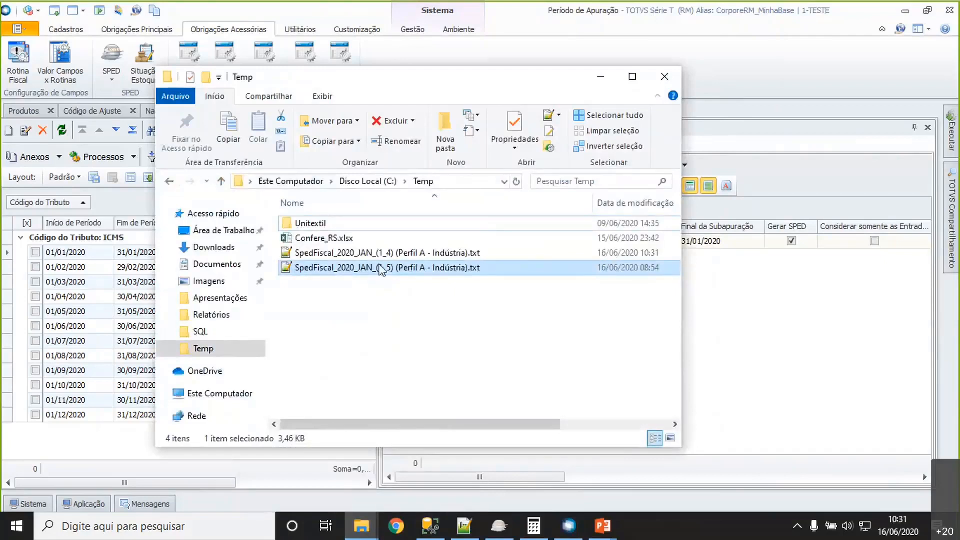
click(557, 258)
click(356, 253)
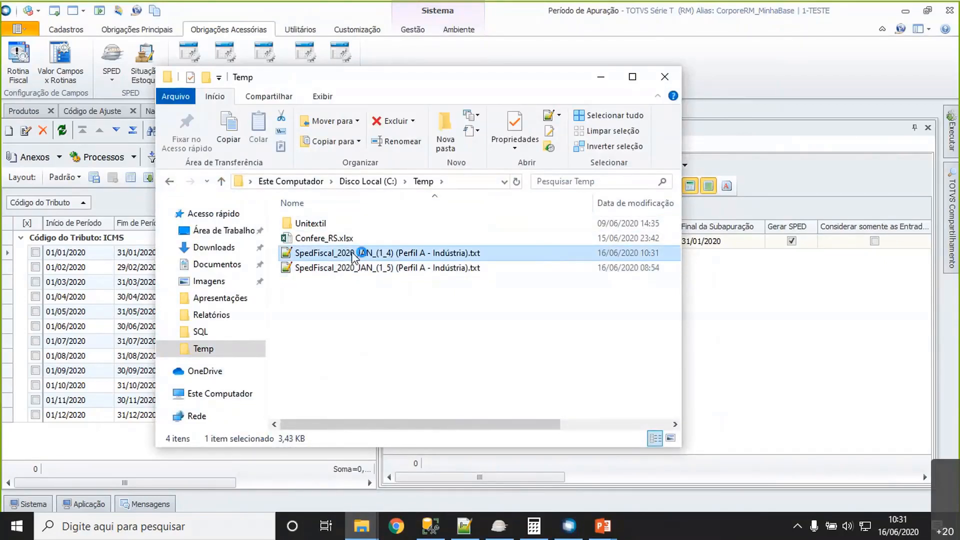
double_click(355, 256)
- Examine the inventory block of the SPED file, highlighting the records from H001 to H990
scroll(353, 252, down, 9)
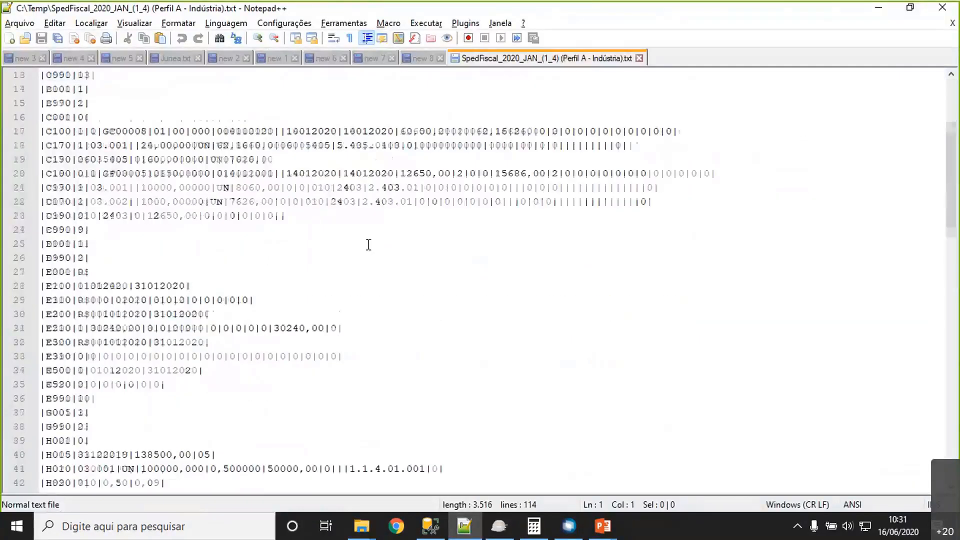
scroll(369, 245, down, 1)
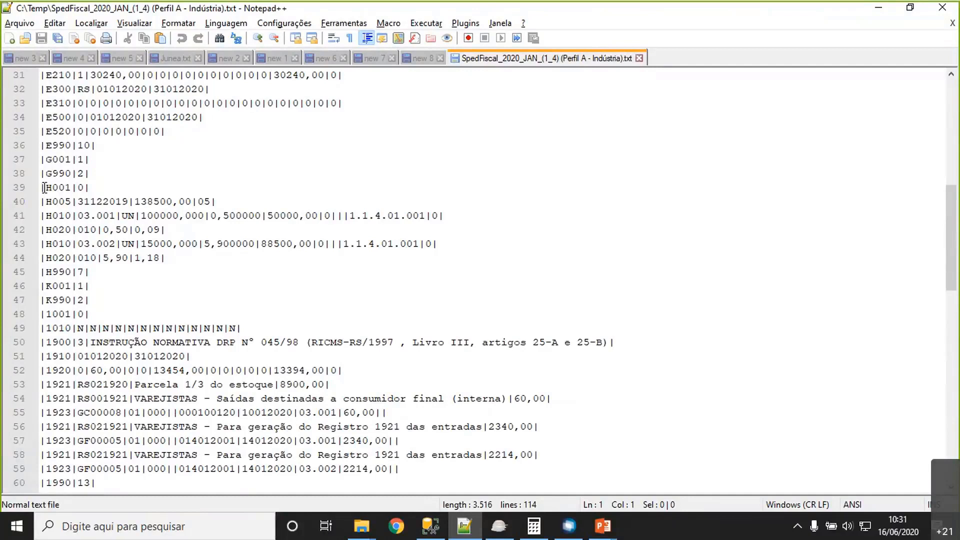
drag(41, 187, 176, 270)
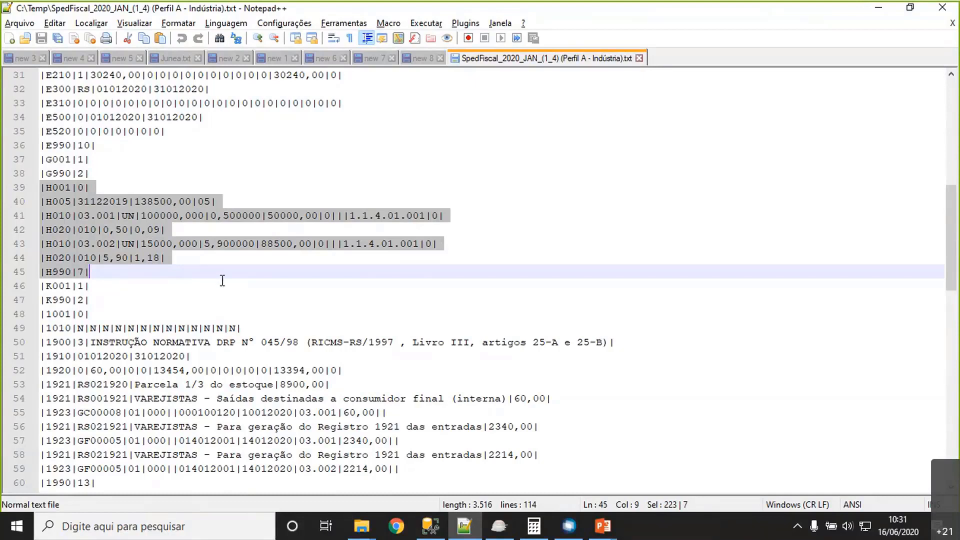
- Check the inventory reason in record H005 and highlight the item, unit and quantity fields of the first H010 record
double_click(105, 201)
double_click(204, 201)
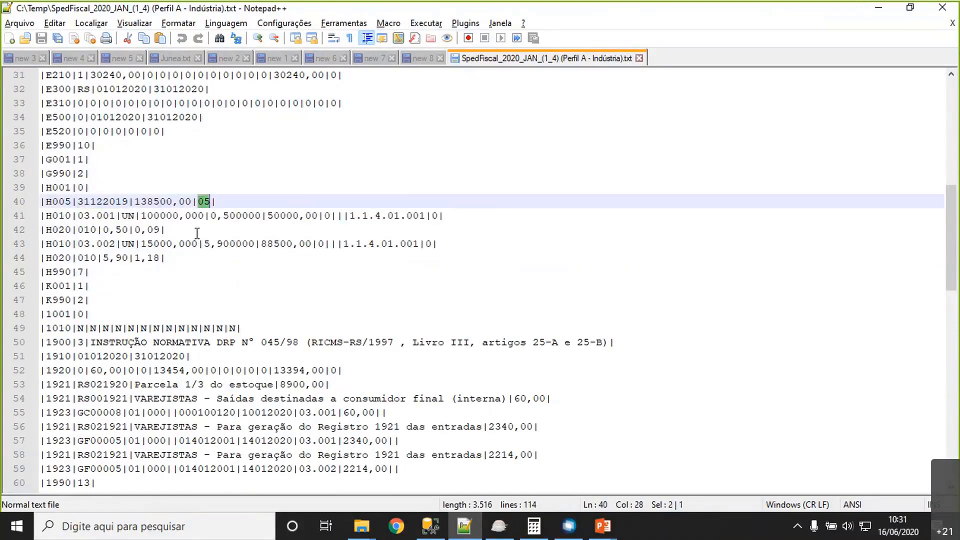
click(186, 216)
click(81, 215)
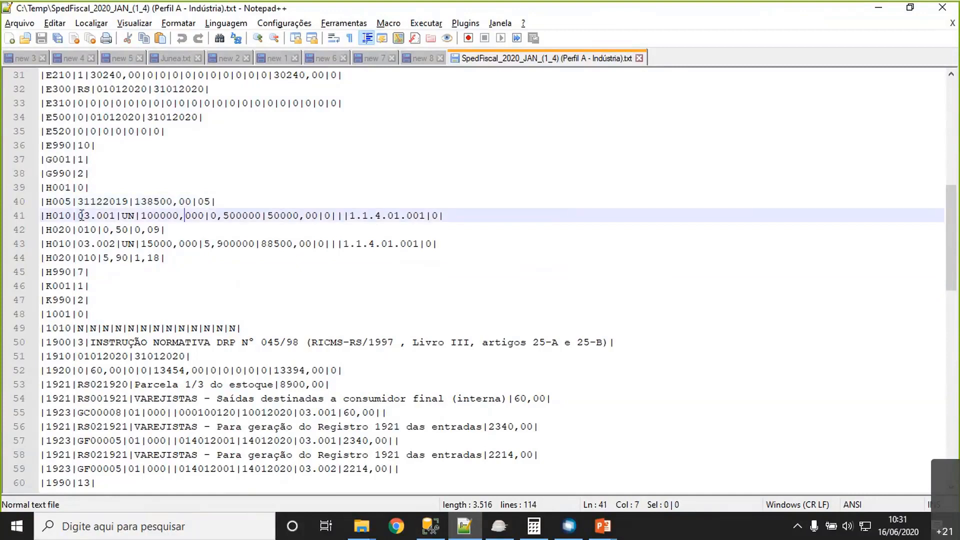
drag(82, 215, 192, 218)
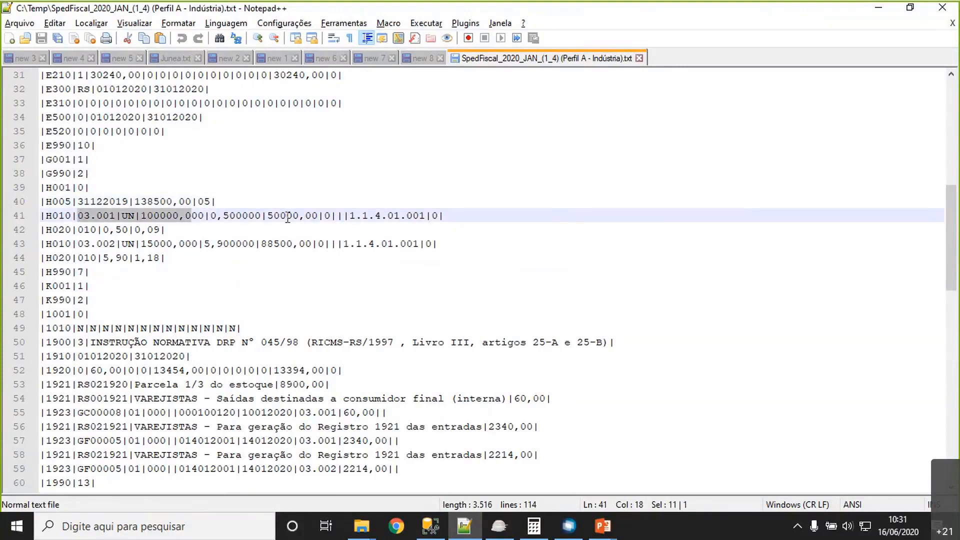
- Examine the H020 record of item 03.001, highlighting its last value and the quantity in the H010 record above it
click(138, 241)
click(216, 214)
click(215, 230)
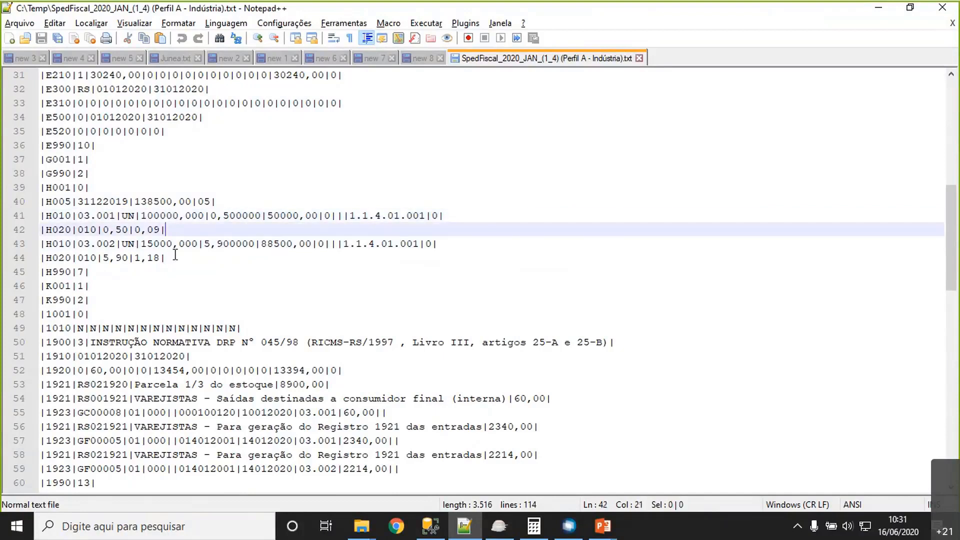
click(60, 230)
mouse_move(129, 229)
mouse_down()
mouse_move(104, 229)
mouse_move(134, 230)
mouse_up()
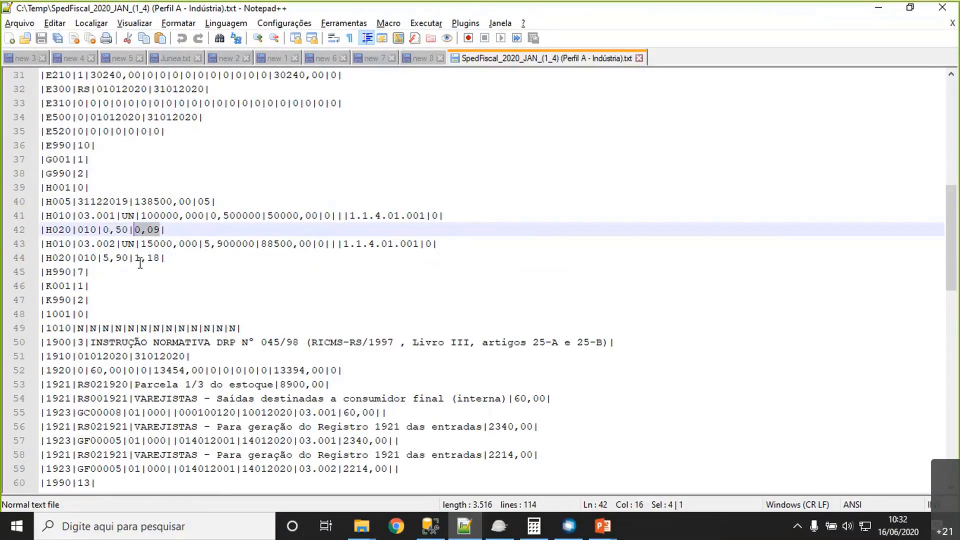
click(168, 211)
double_click(168, 211)
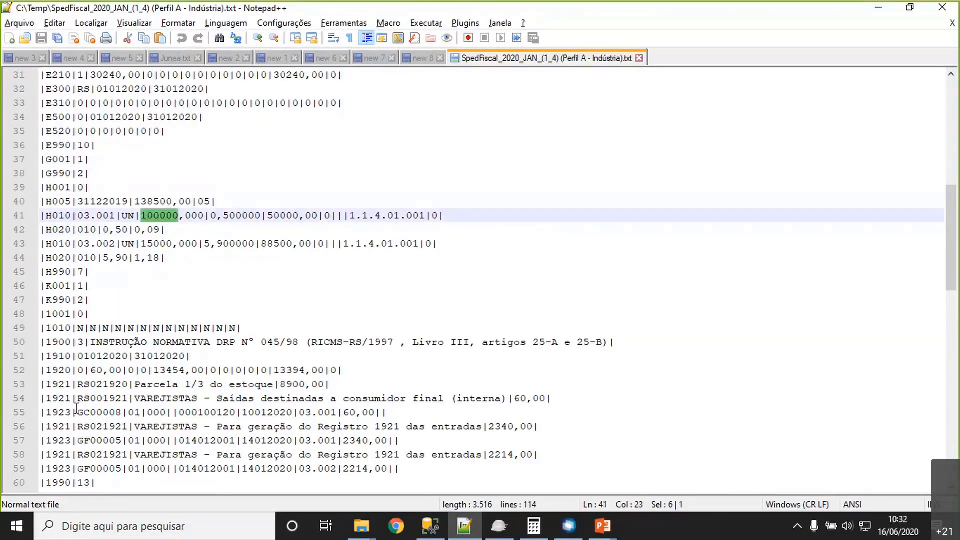
- Highlight the sub-apuração block of the SPED file, from record 1900 to record 1990
scroll(81, 334, down, 2)
scroll(81, 333, down, 1)
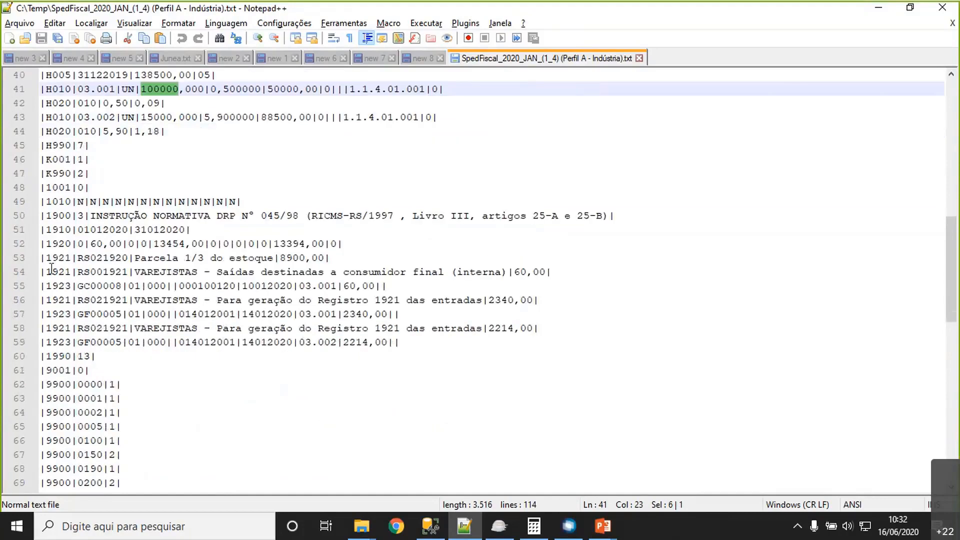
click(70, 215)
drag(41, 214, 426, 358)
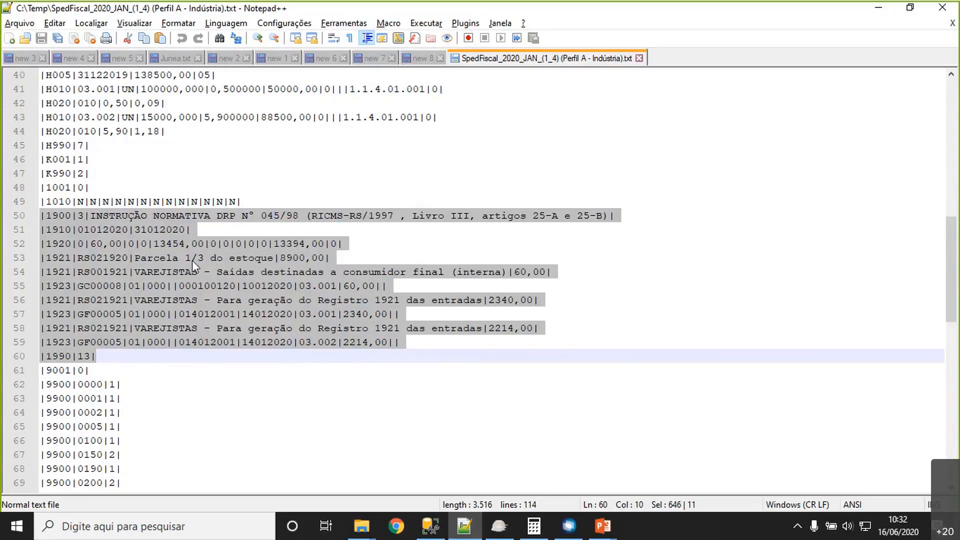
- Compare inventory records H005 to H020 with the 1921 record for Parcela 1/3 do estoque, highlighting each in turn
scroll(192, 260, up, 1)
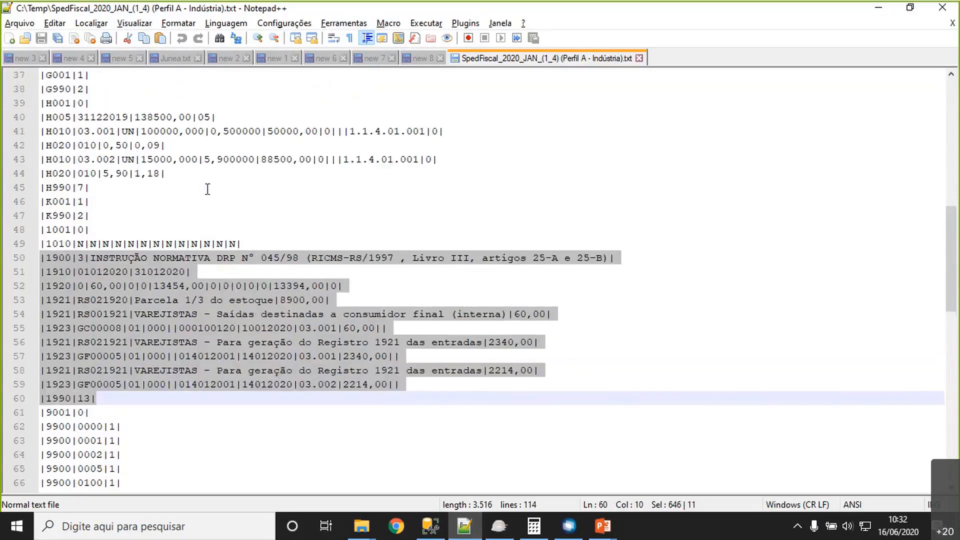
drag(189, 175, 41, 117)
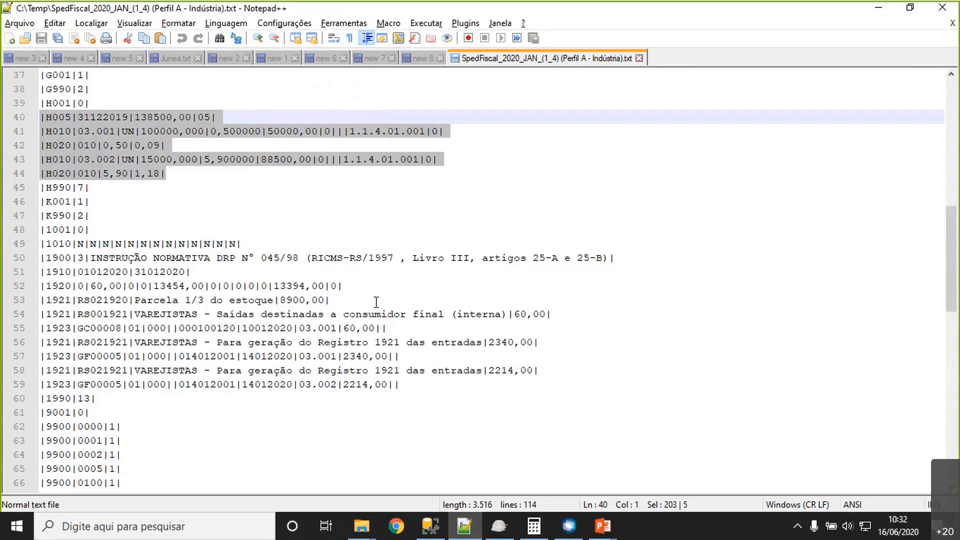
drag(376, 300, 42, 300)
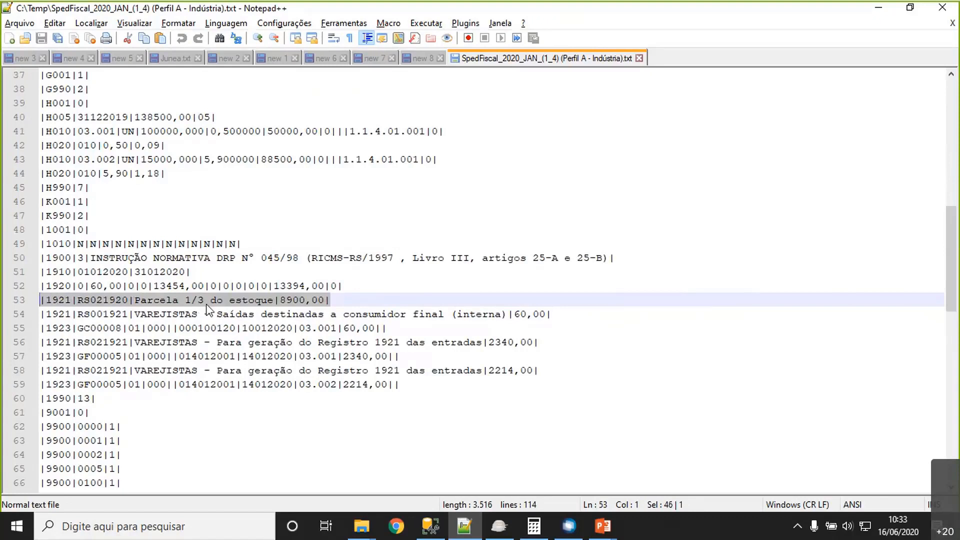
click(311, 300)
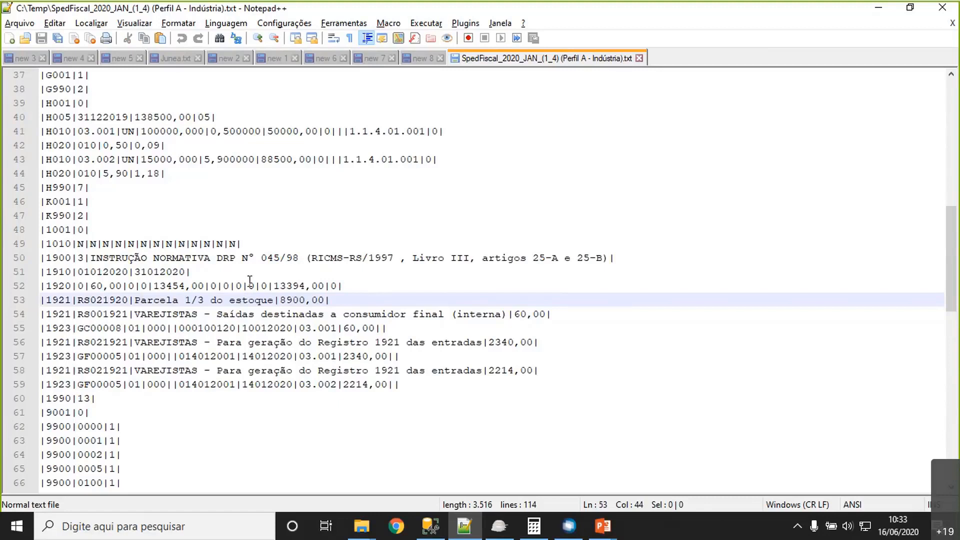
- Examine the 1921 VAREJISTAS adjustment records for entries and exits and the values in their 1923 document records
scroll(226, 311, down, 1)
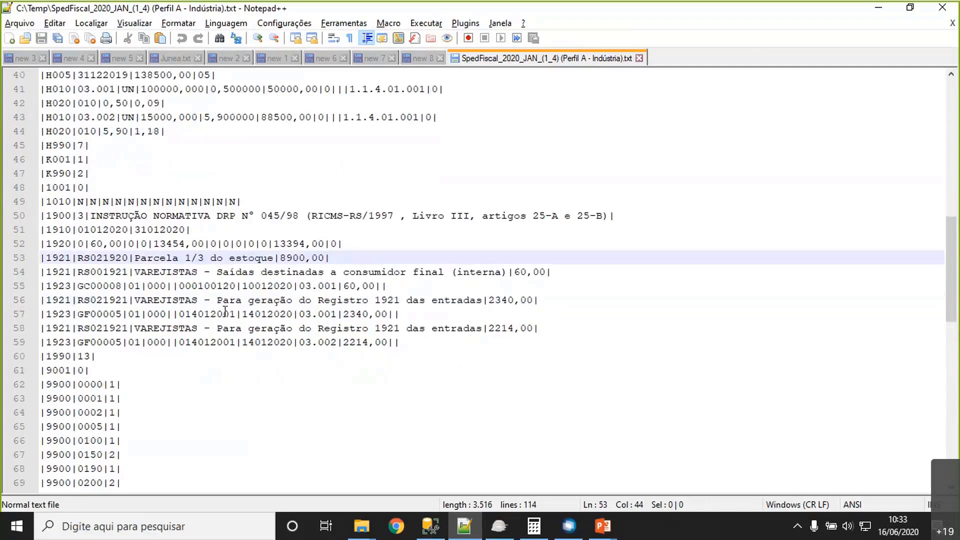
drag(159, 300, 519, 300)
drag(167, 328, 468, 329)
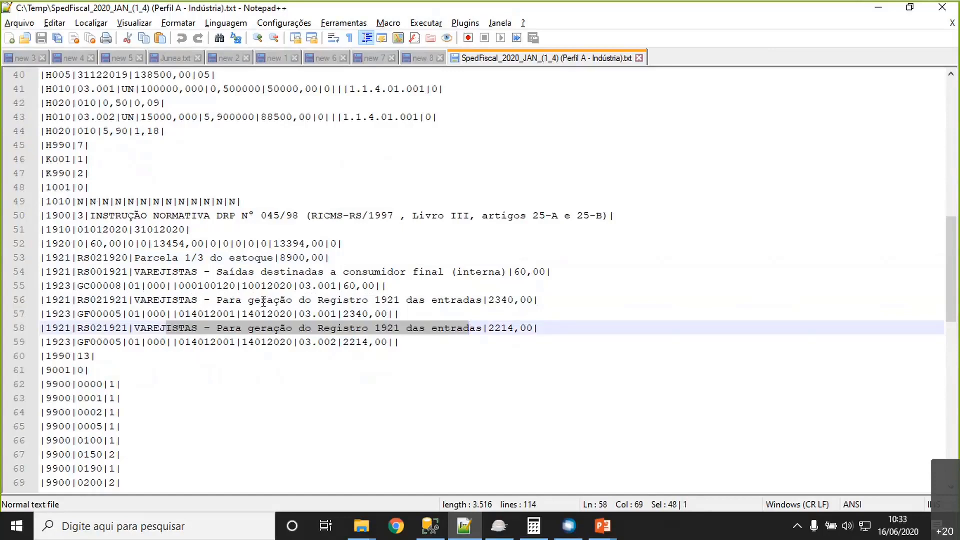
drag(135, 273, 93, 271)
click(173, 300)
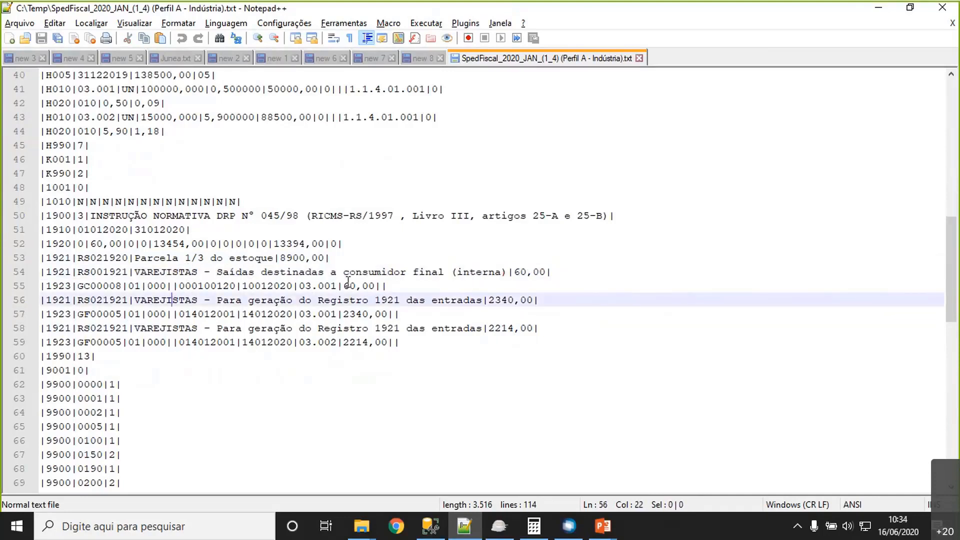
drag(344, 285, 375, 286)
click(373, 314)
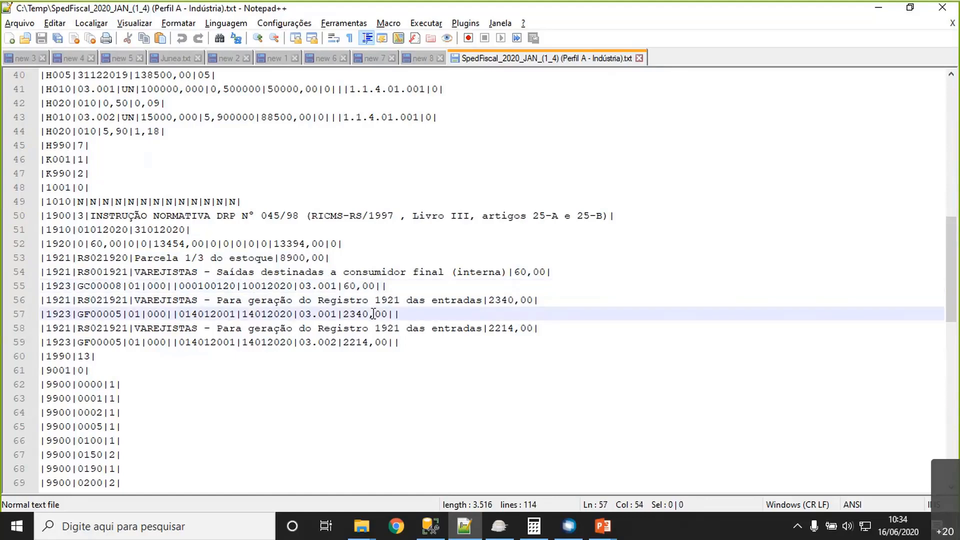
- Switch to Sped Fiscal EFD ICMS/IPI, import SpedFiscal_2020_JAN_(1_4) (Perfil A - Indústria).txt from Temp and validate it
click(489, 529)
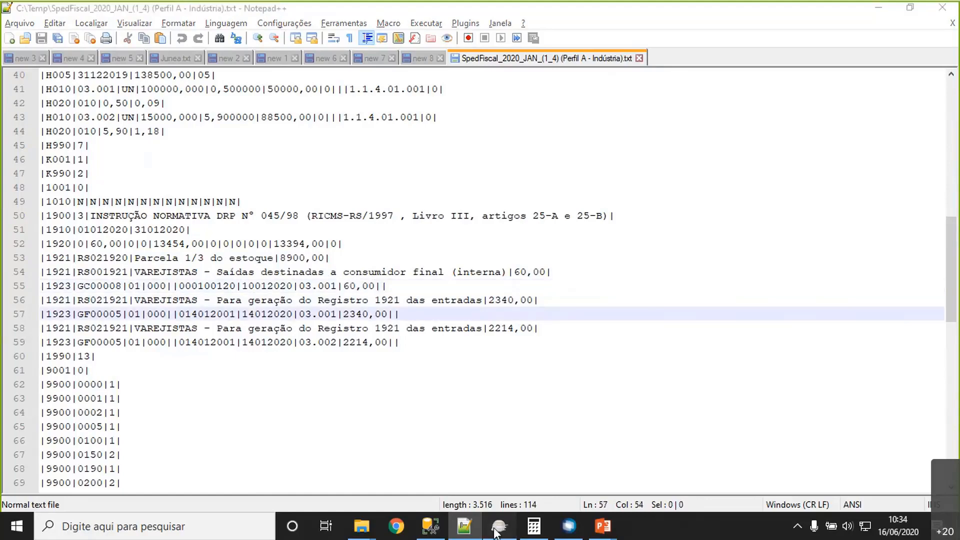
click(58, 24)
mouse_move(75, 44)
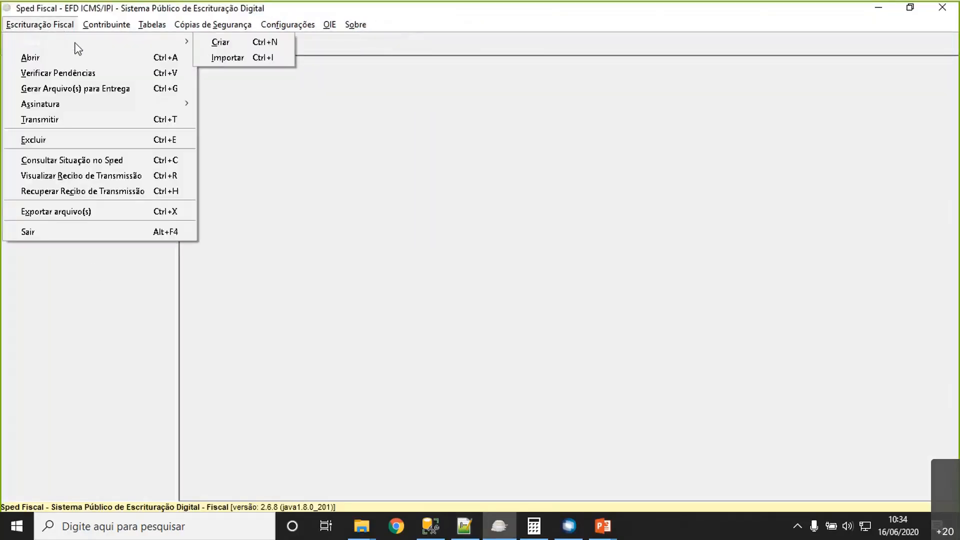
click(223, 62)
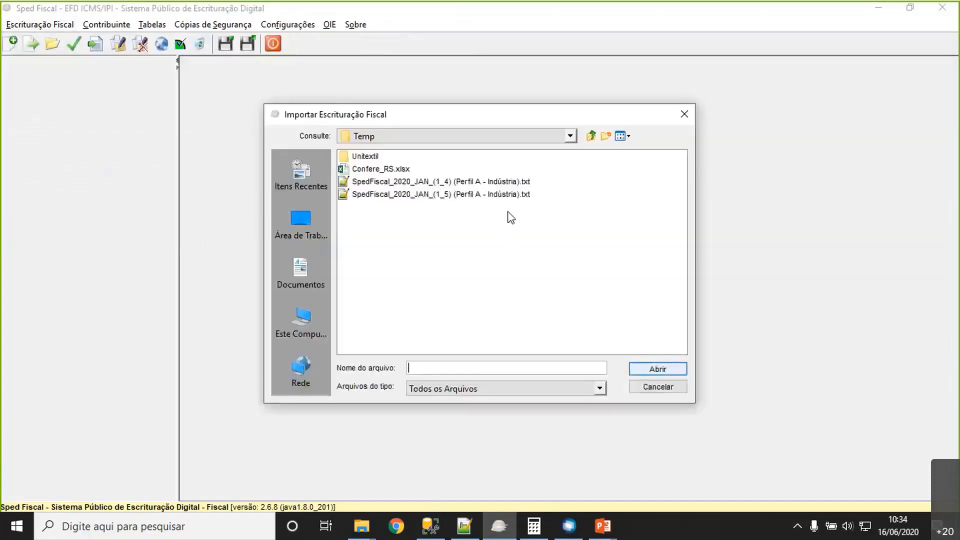
double_click(500, 183)
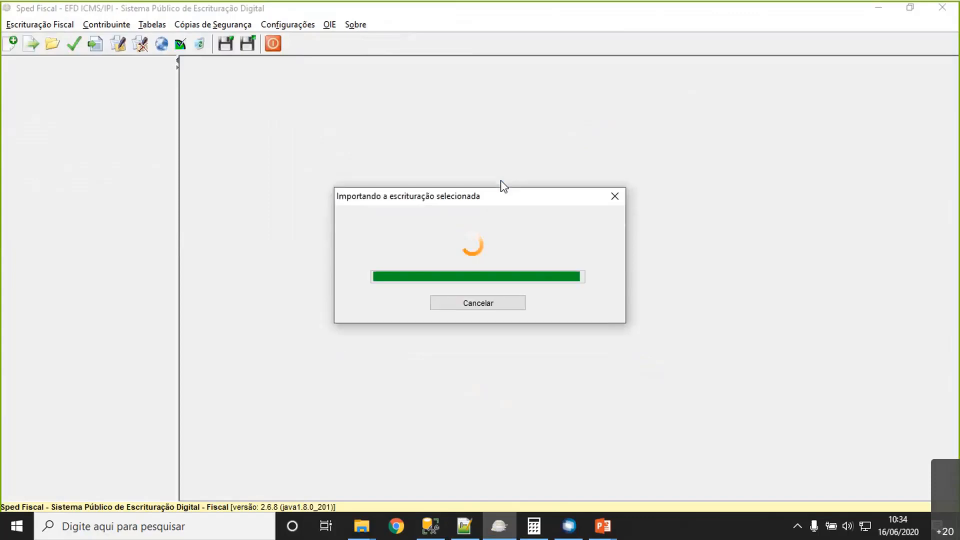
click(450, 286)
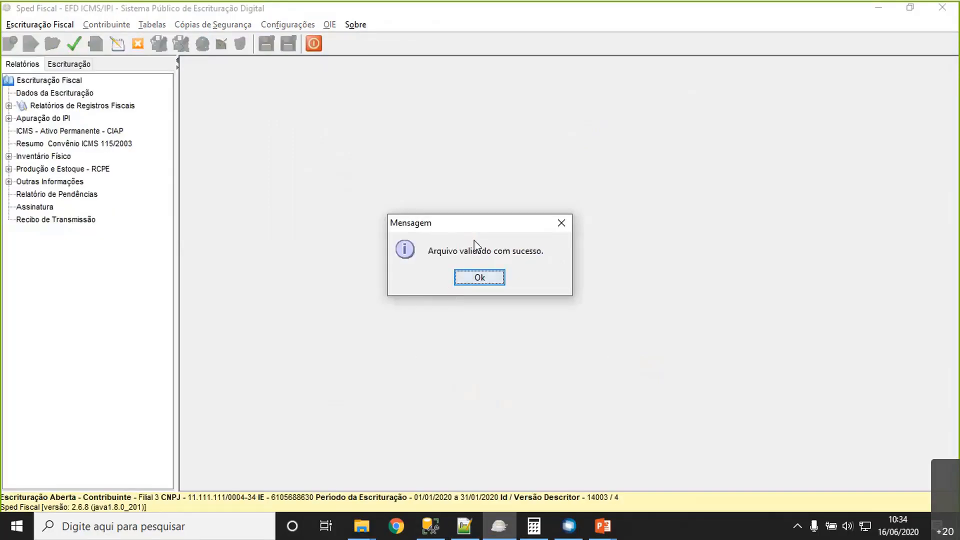
click(477, 277)
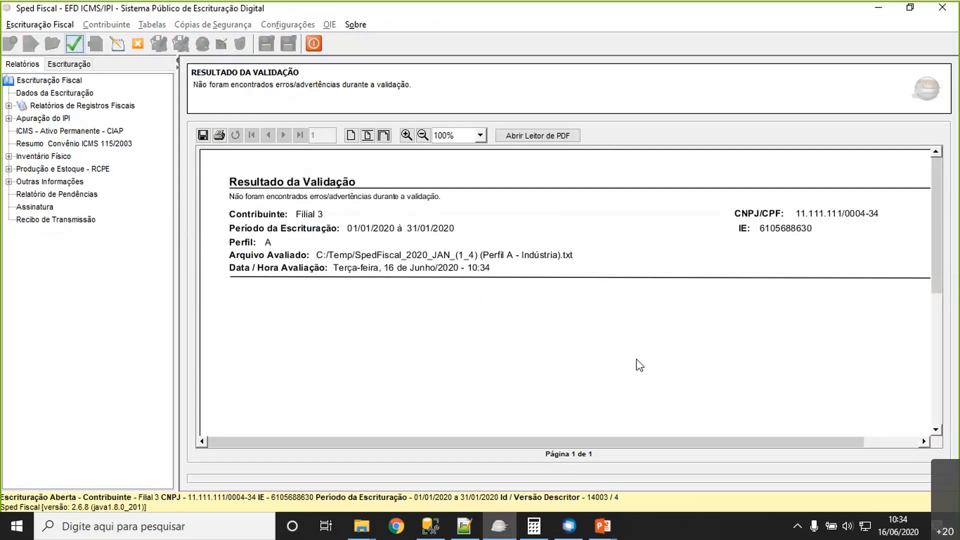
- Open Outras Apurações under Bloco E of the Escrituração and select 3 - APURAÇÃO 1 with period 01/01/2020 to 31/01/2020
click(69, 64)
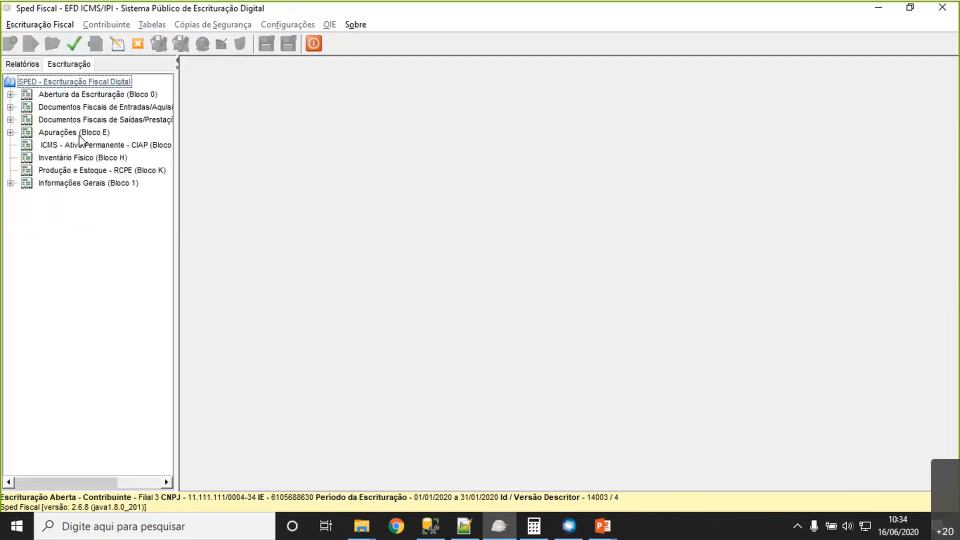
double_click(82, 132)
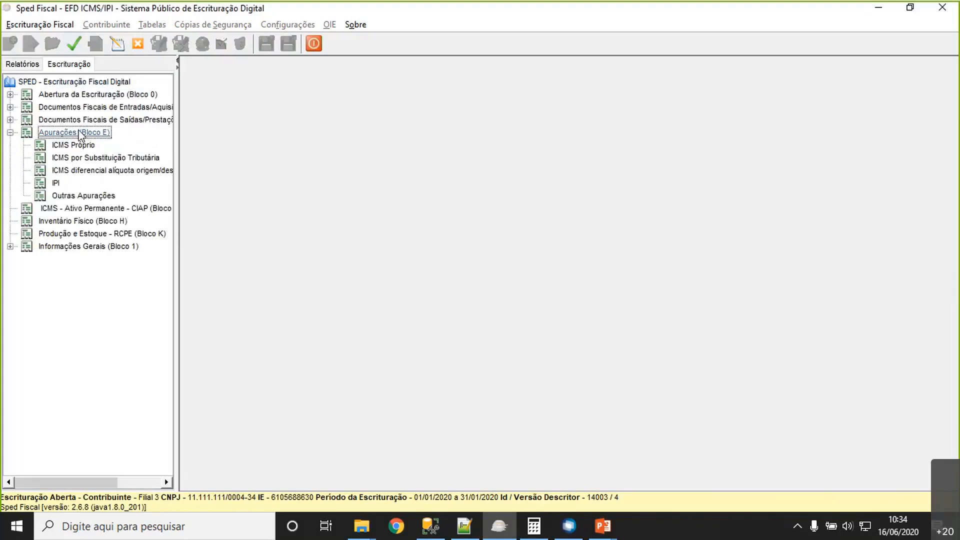
click(90, 194)
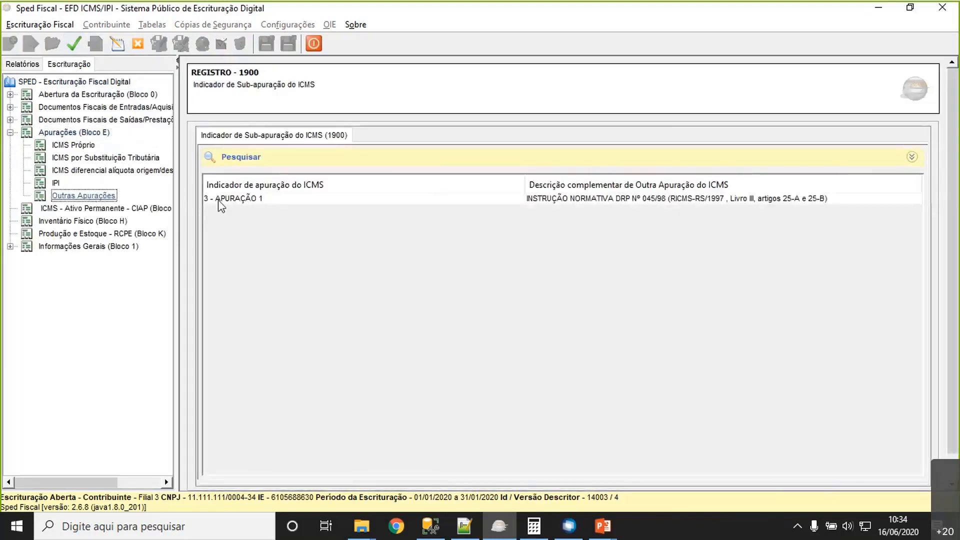
click(465, 200)
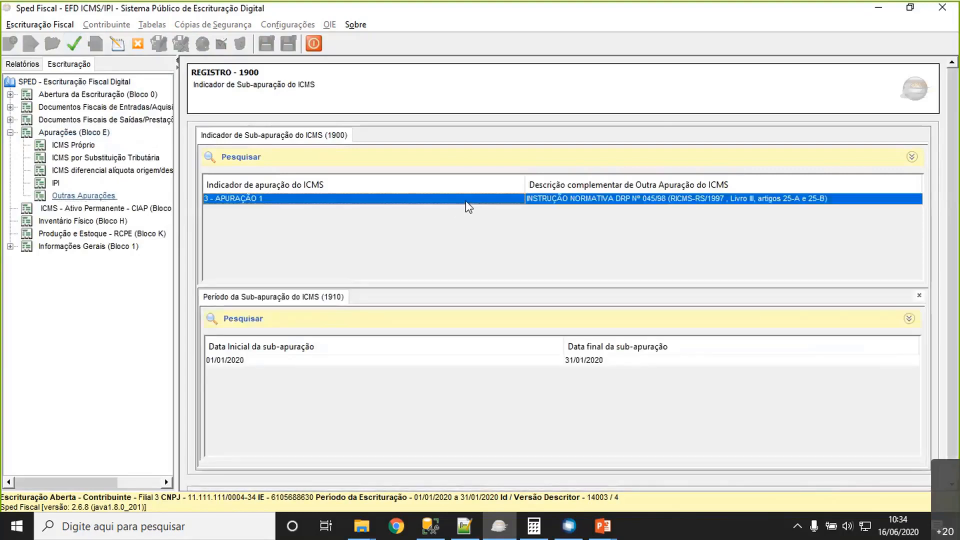
click(421, 361)
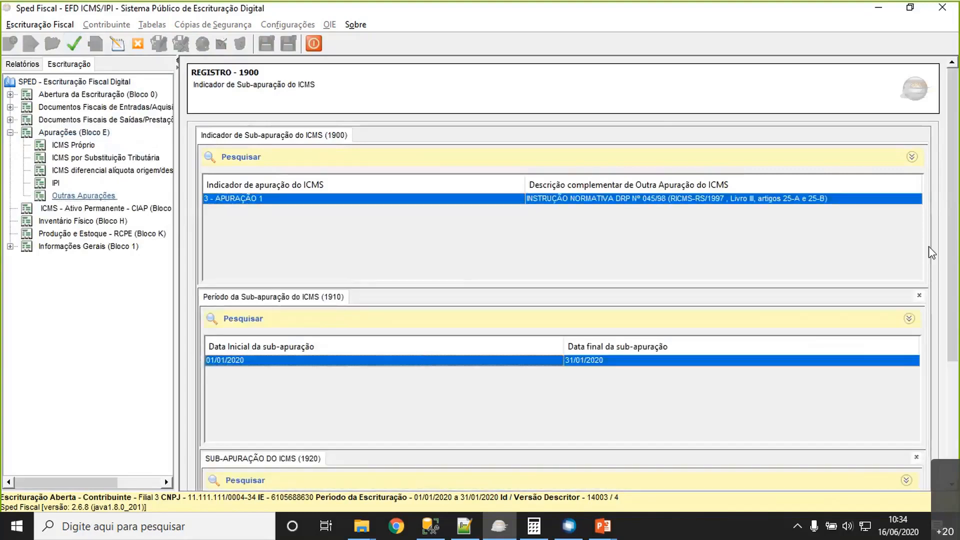
- View the full details of the SUB-APURAÇÃO DO ICMS record 1920 and close them
scroll(710, 391, down, 3)
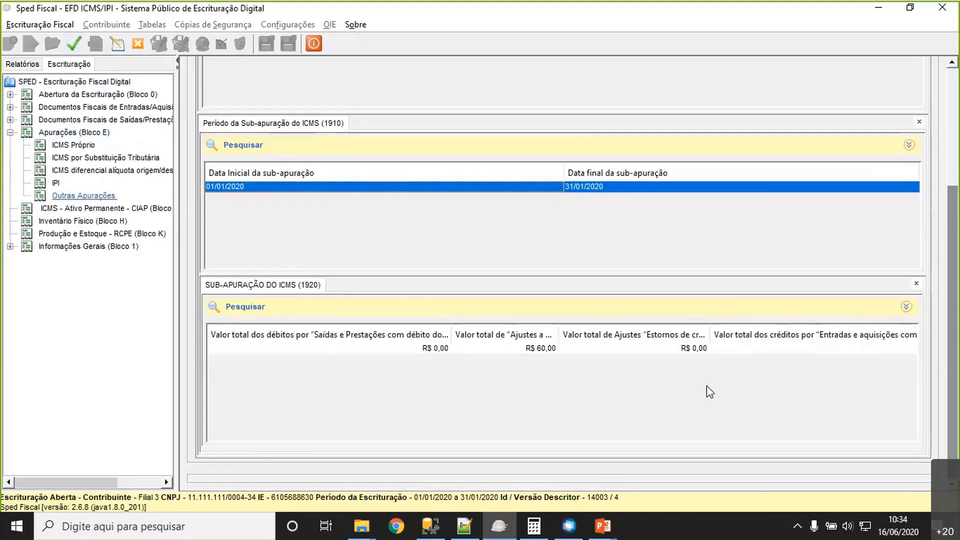
click(307, 350)
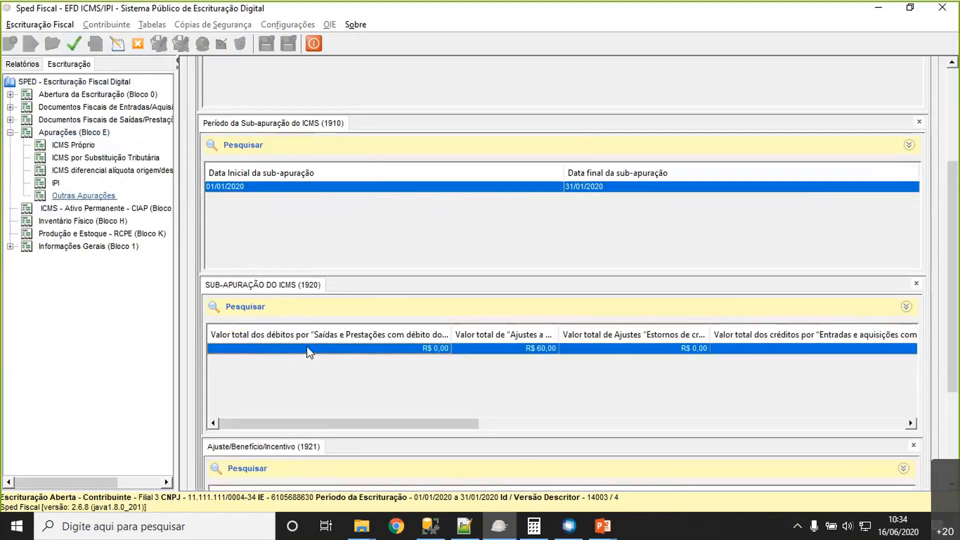
double_click(308, 349)
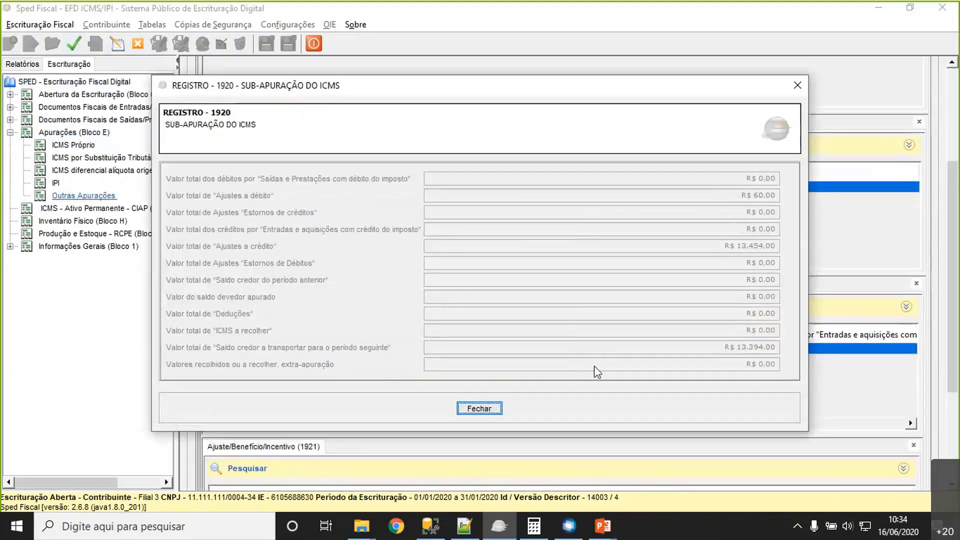
click(478, 408)
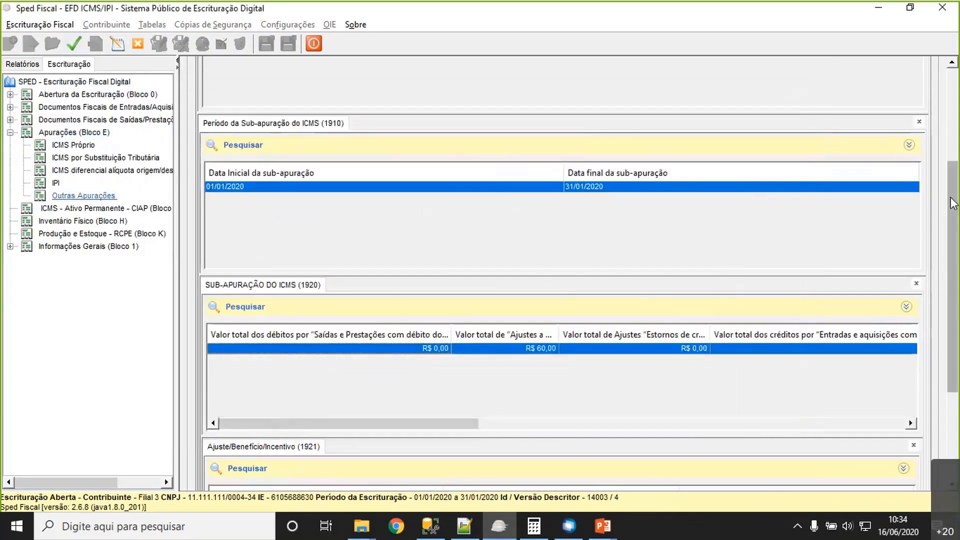
- Review both RS021921 entry adjustments in record 1921 and display the 1923 fiscal document linked to the second one
scroll(954, 357, down, 3)
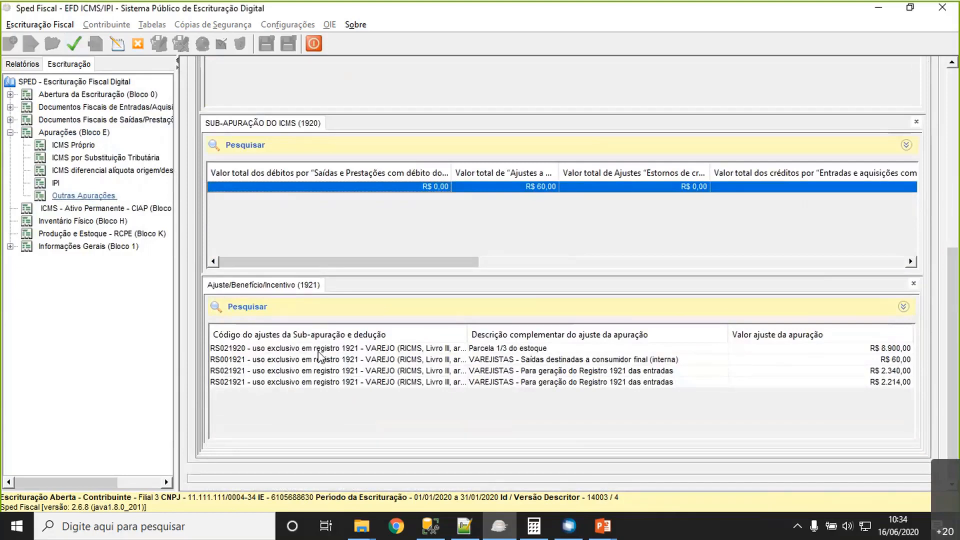
click(540, 370)
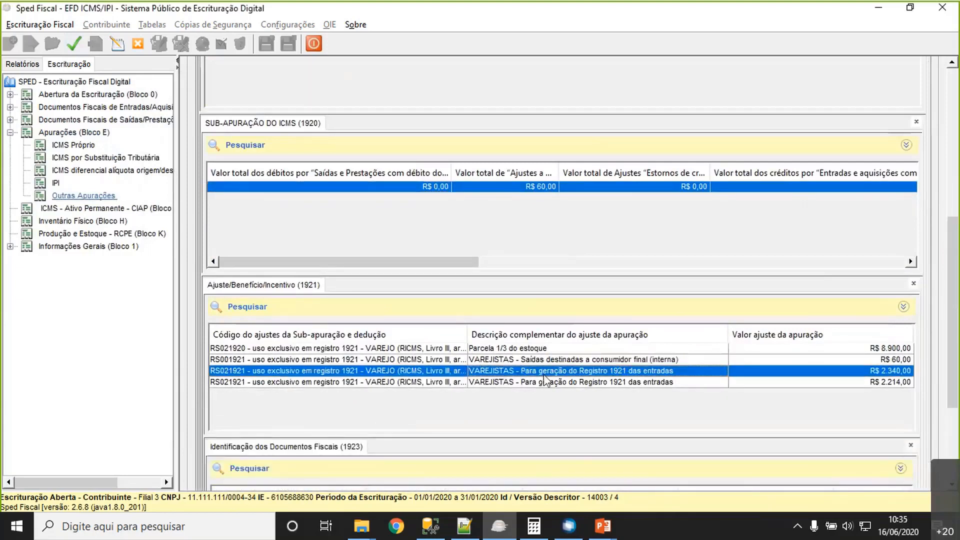
click(549, 382)
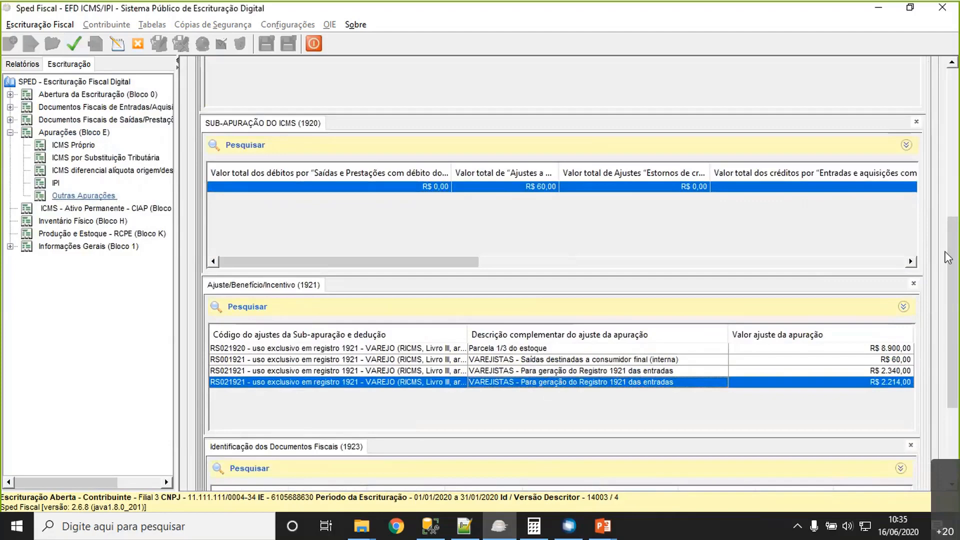
drag(952, 250, 941, 357)
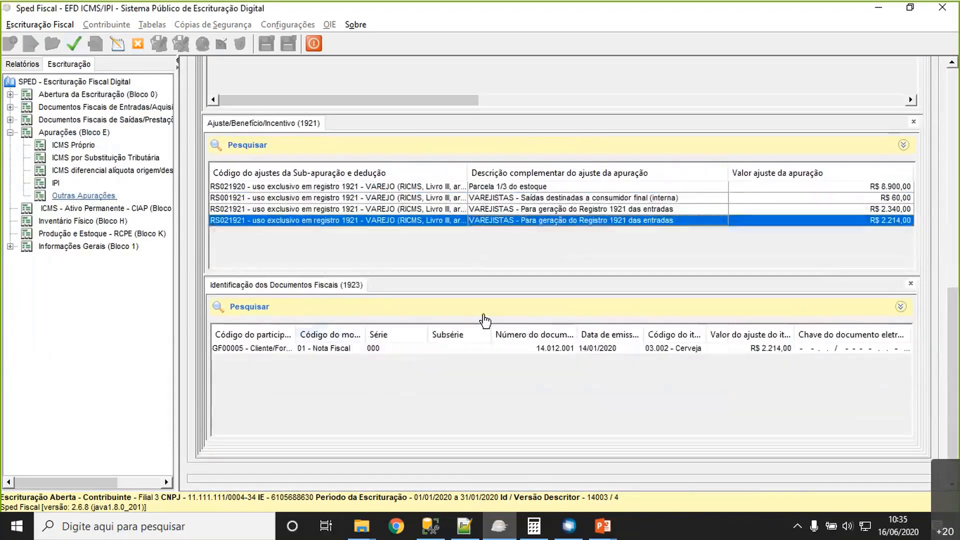
- View the details of the RS021920 adjustment, Parcela 1/3 do estoque, in record 1921 and close them
click(528, 186)
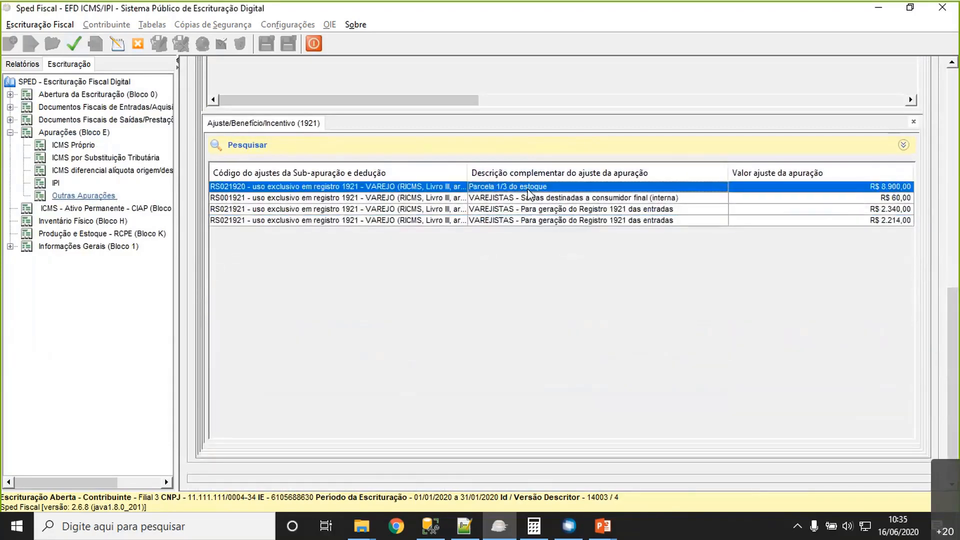
double_click(530, 188)
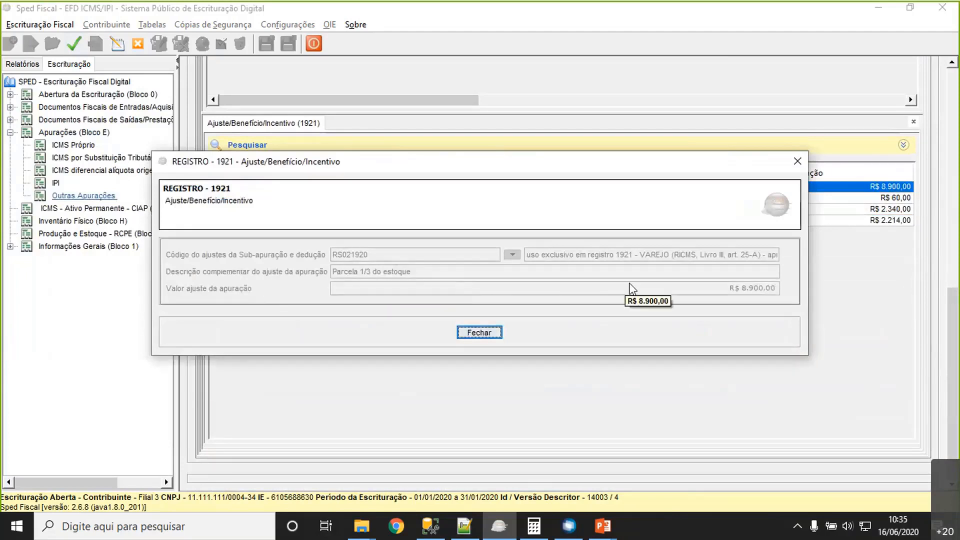
click(486, 333)
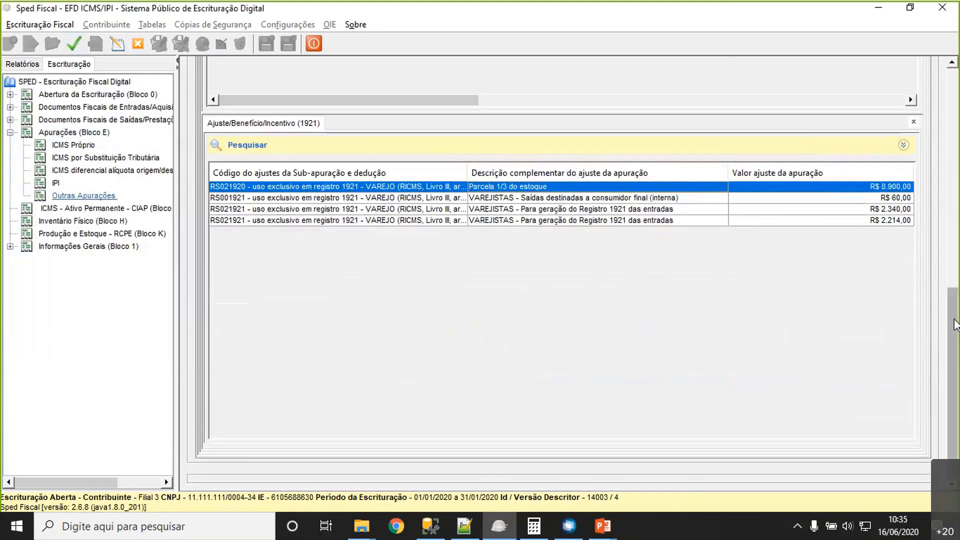
drag(952, 310, 957, 90)
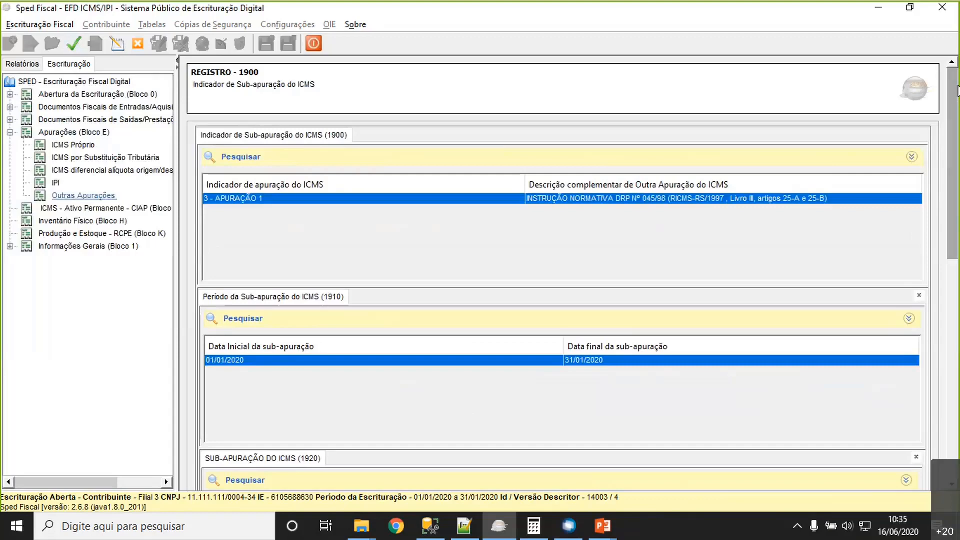
- Switch to TOTVS RM and review the open Produtos, Código de Ajuste, Natureza, Lançamento Fiscal Entrada, Lançamento Fiscal Saída and Período de Apuração views
click(570, 526)
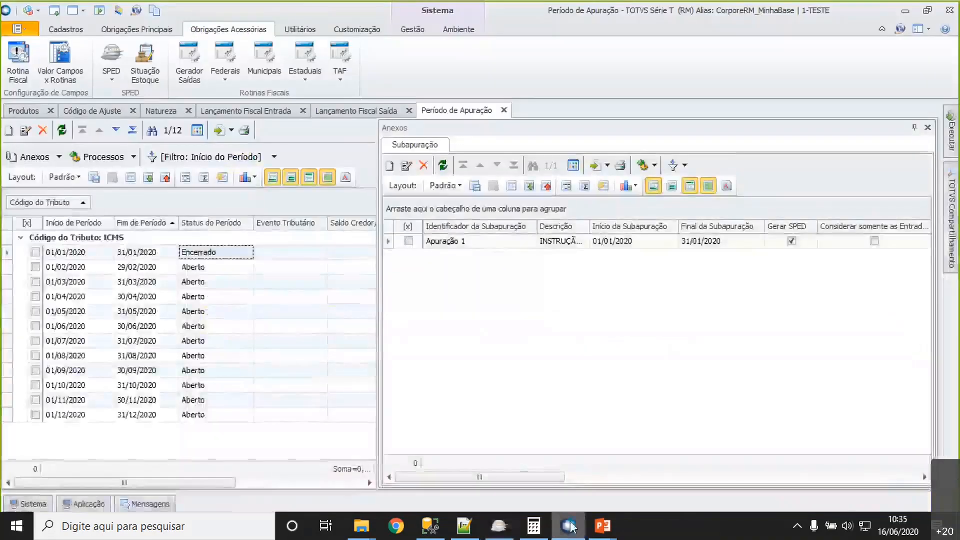
click(32, 113)
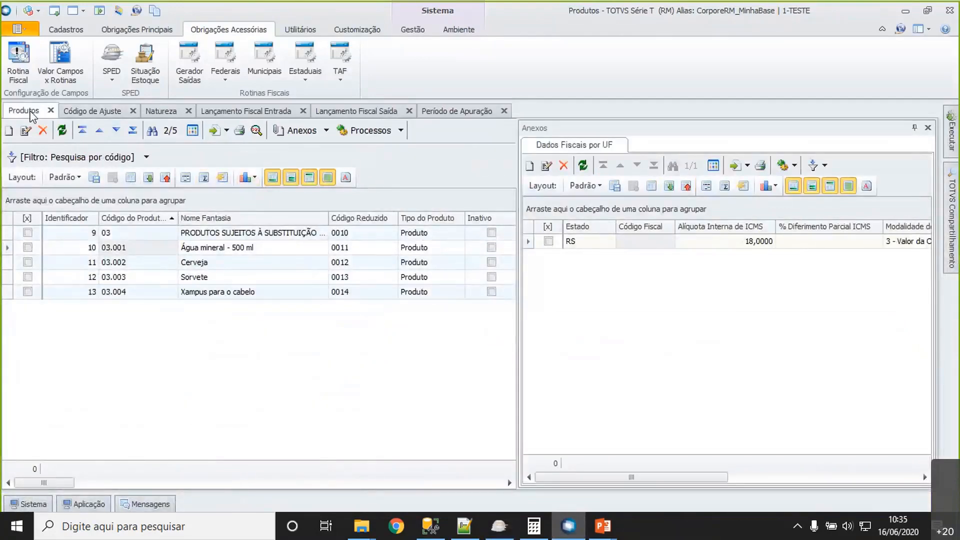
click(103, 111)
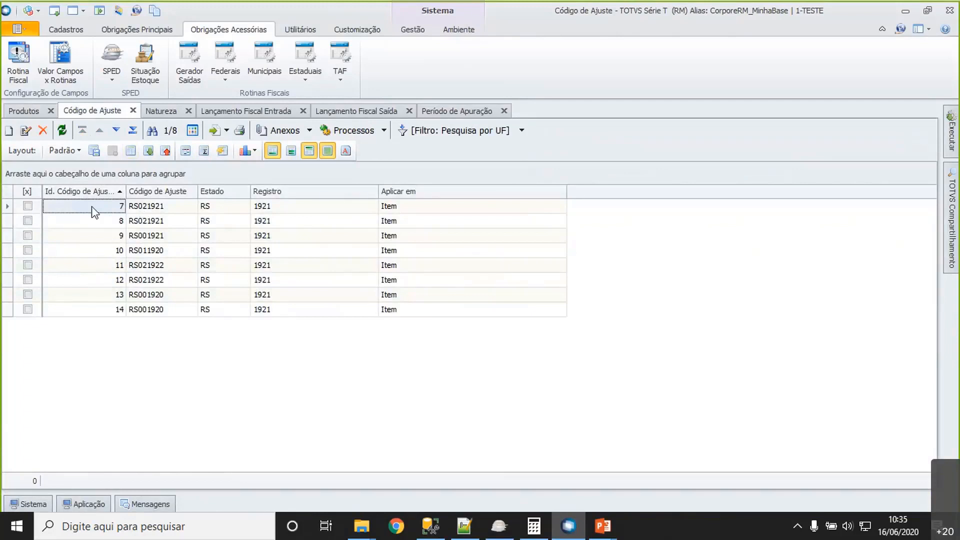
drag(95, 207, 430, 255)
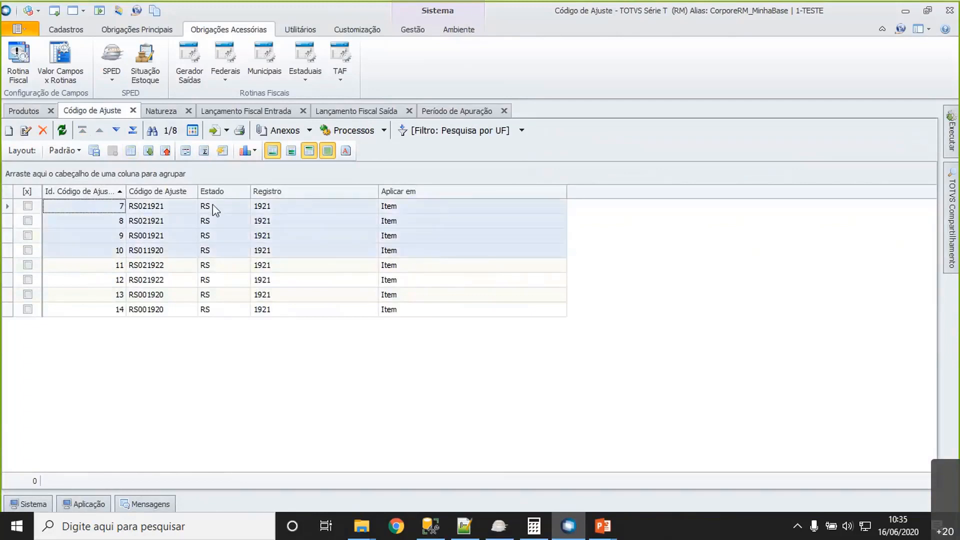
click(155, 115)
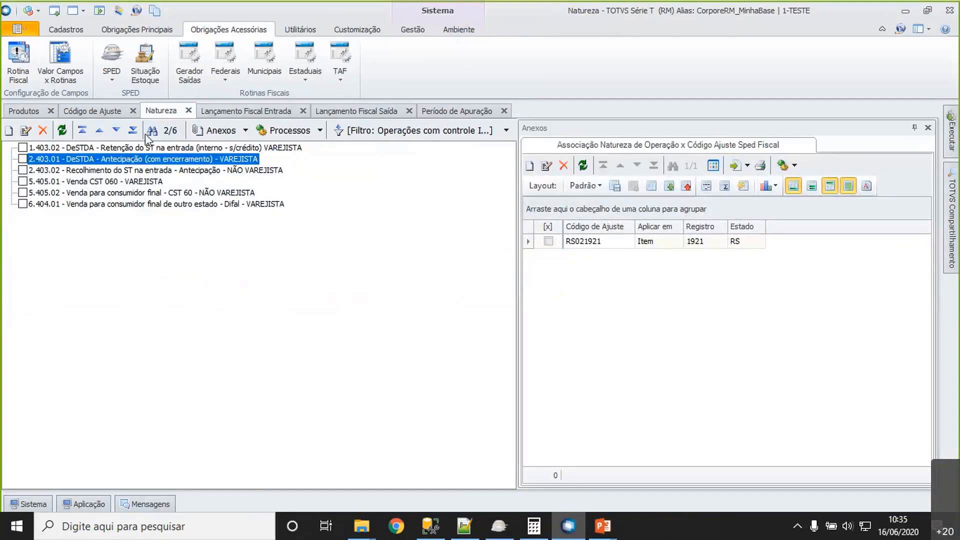
click(240, 111)
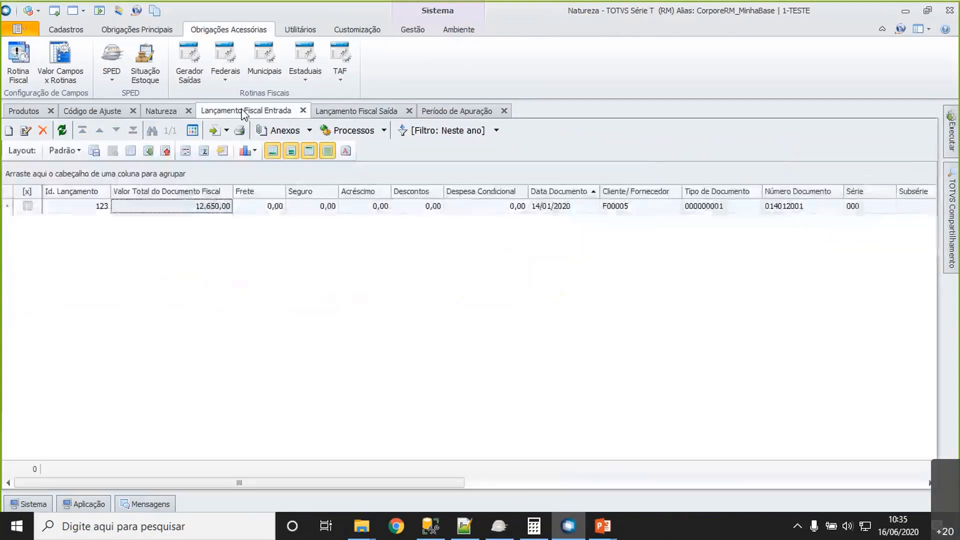
click(346, 111)
click(293, 110)
click(330, 115)
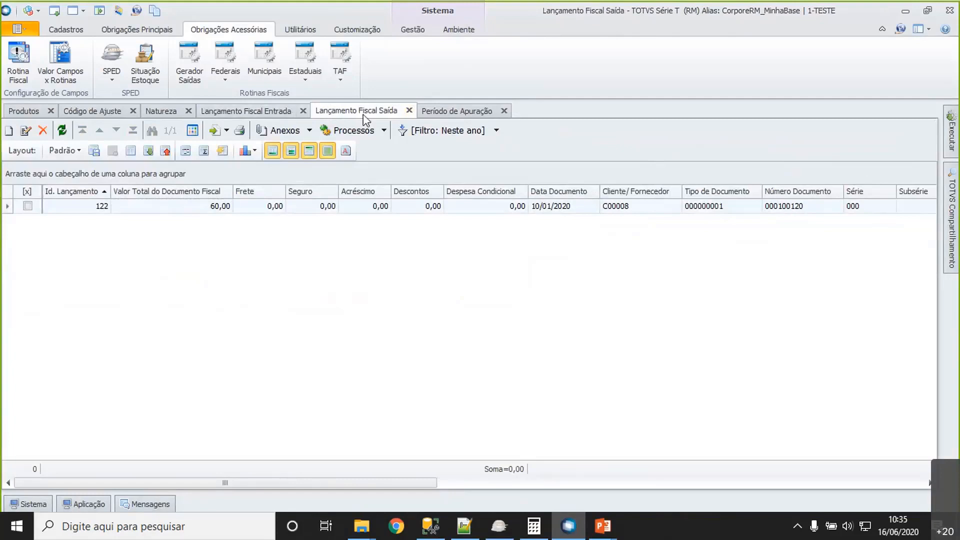
click(453, 114)
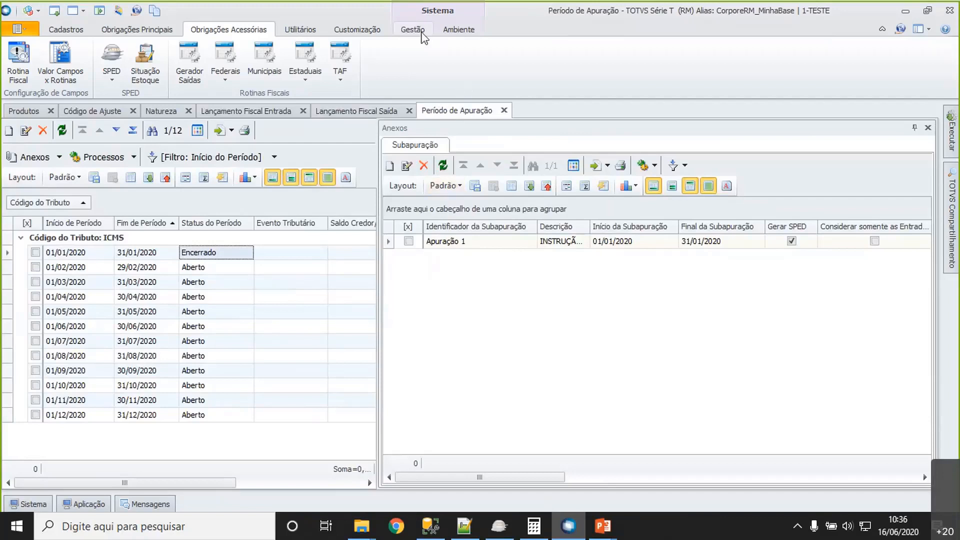
- Close all open views and change the context branch to 5 - Filial 4
click(459, 33)
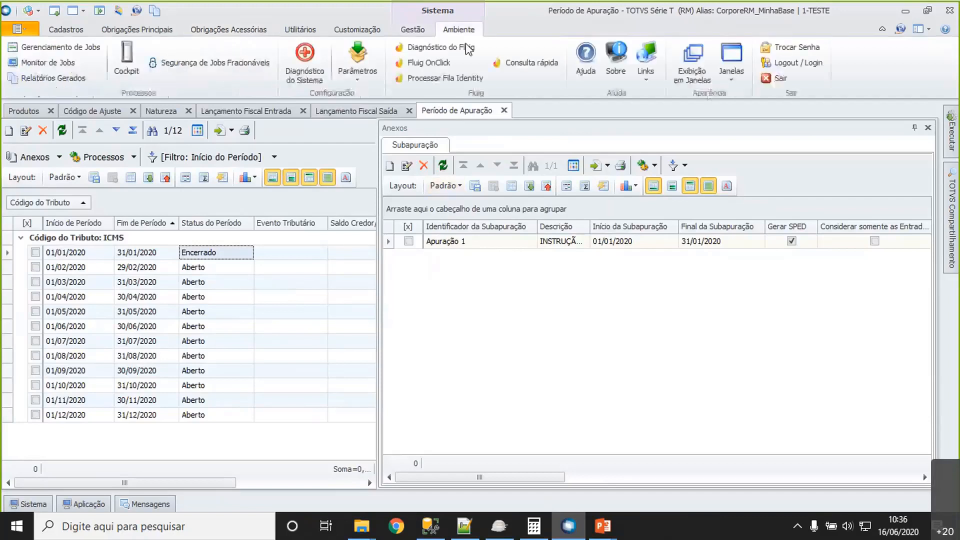
click(739, 76)
click(739, 95)
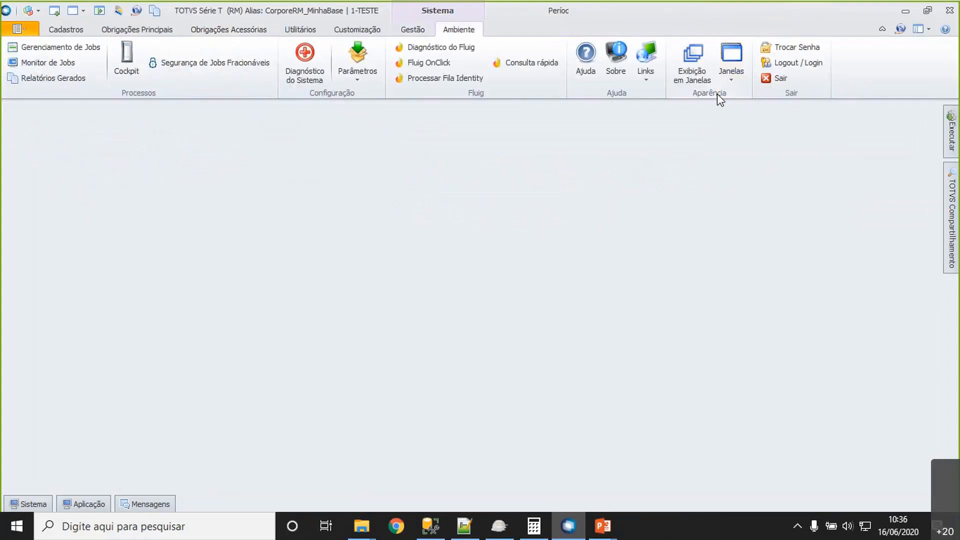
click(38, 14)
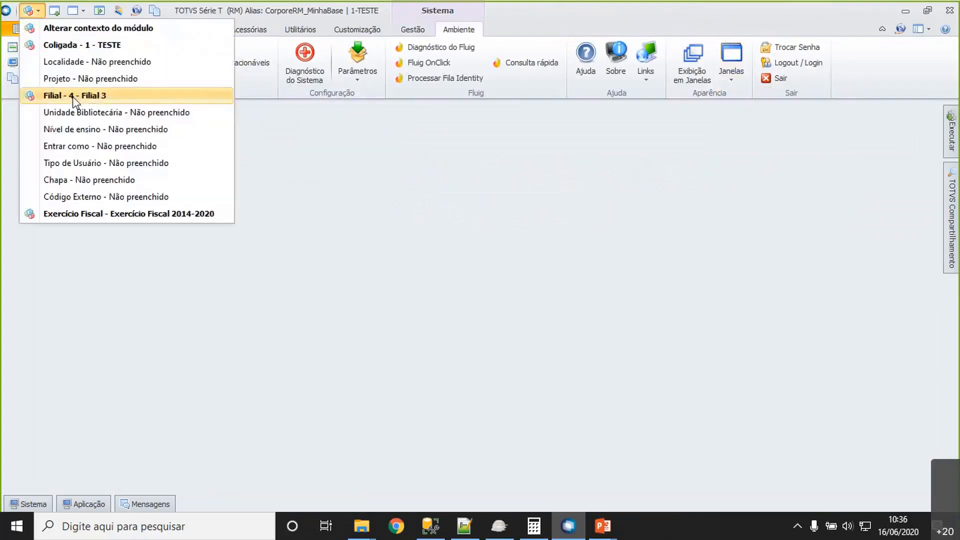
click(73, 97)
click(550, 373)
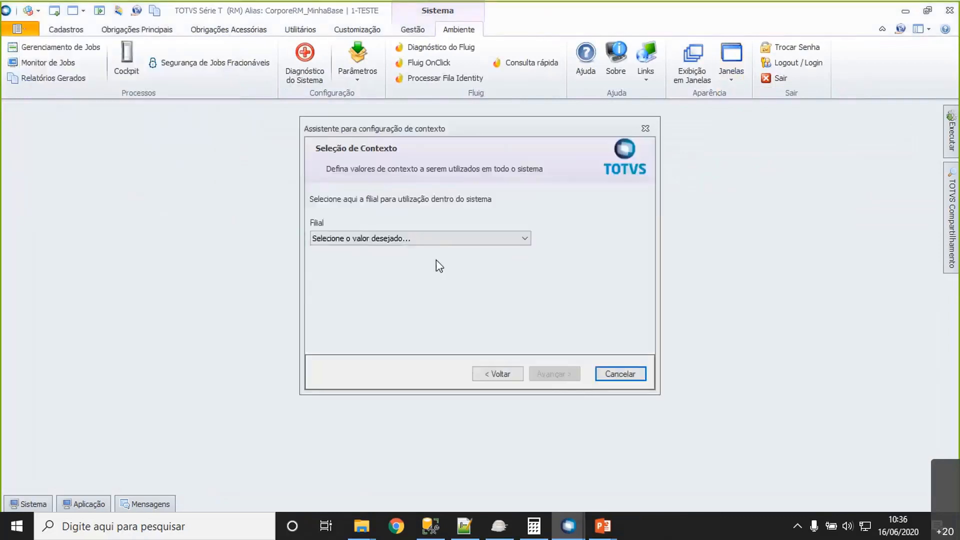
click(444, 239)
click(428, 297)
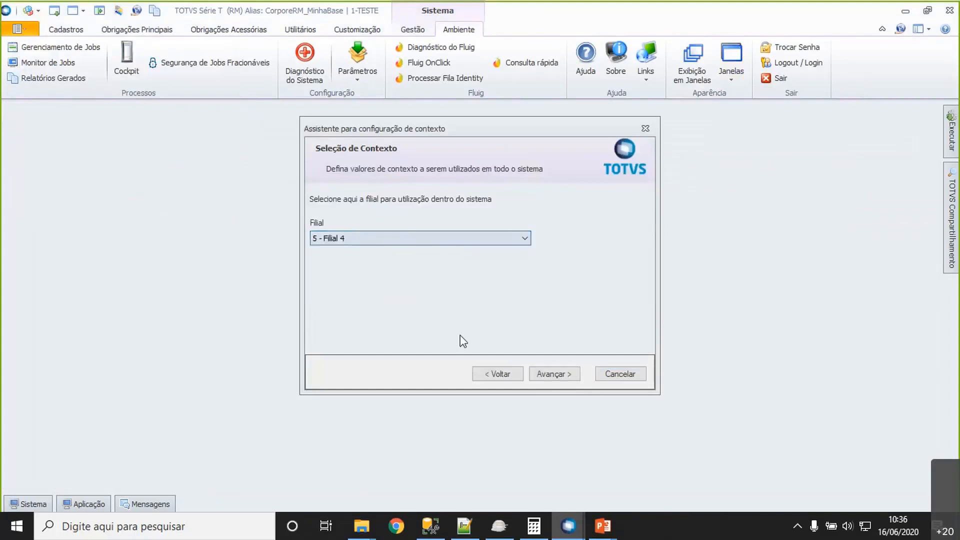
click(559, 376)
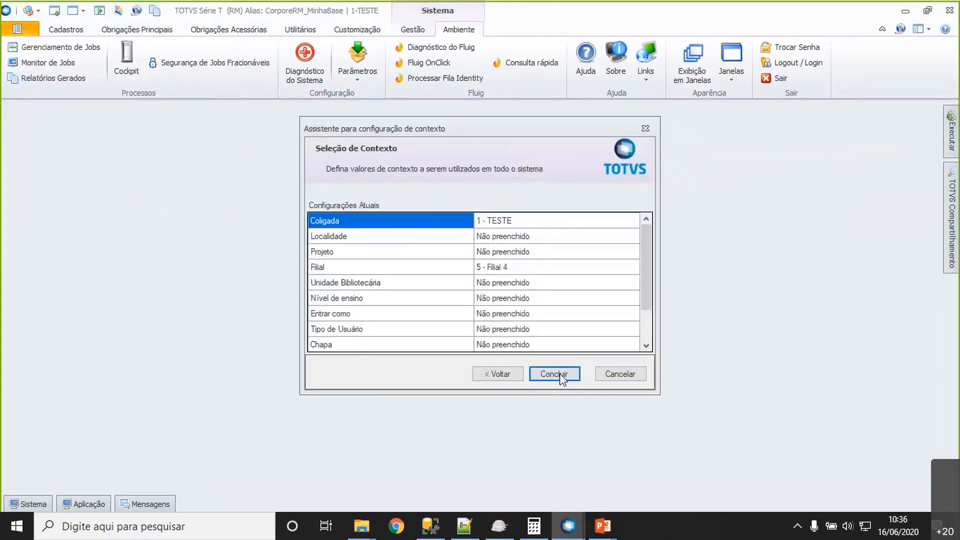
click(553, 374)
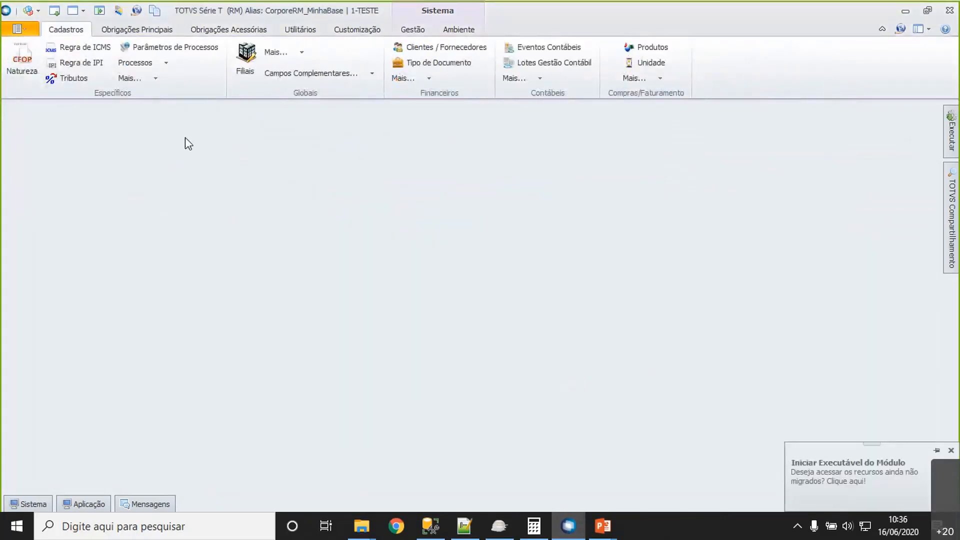
- Open Período de Apuração using the Início do Período filter with start date 01/01/2020 and tributo ICMS
click(148, 33)
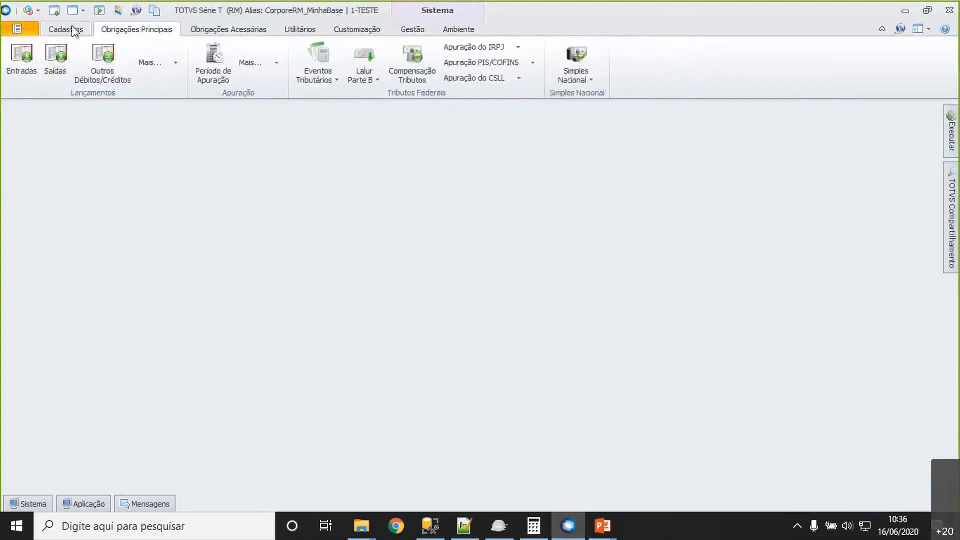
click(210, 57)
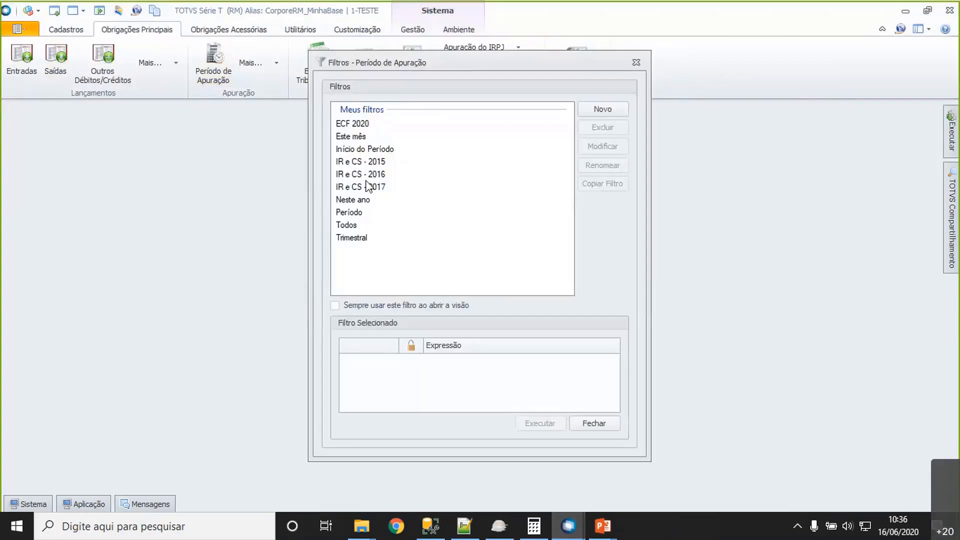
double_click(374, 149)
text(01012020)
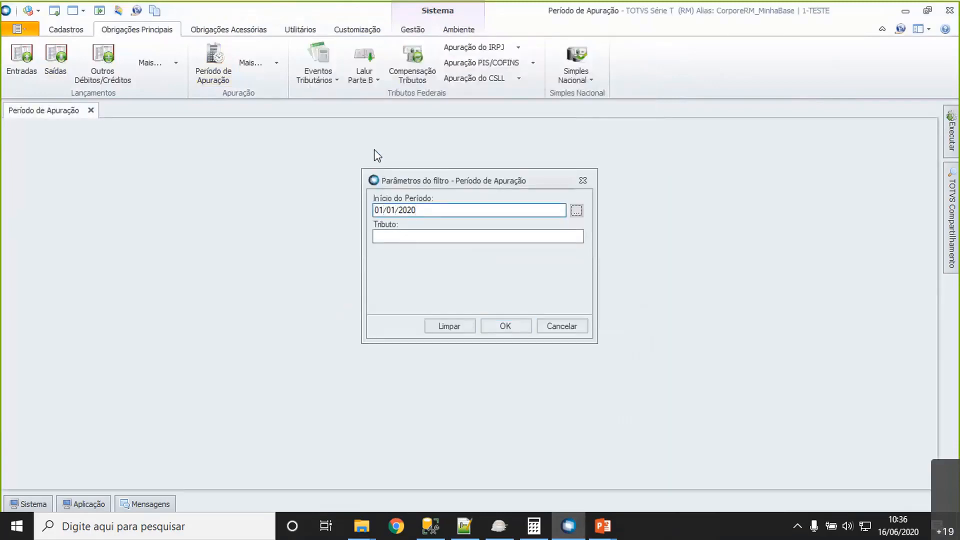
key(Tab)
text(ICMS)
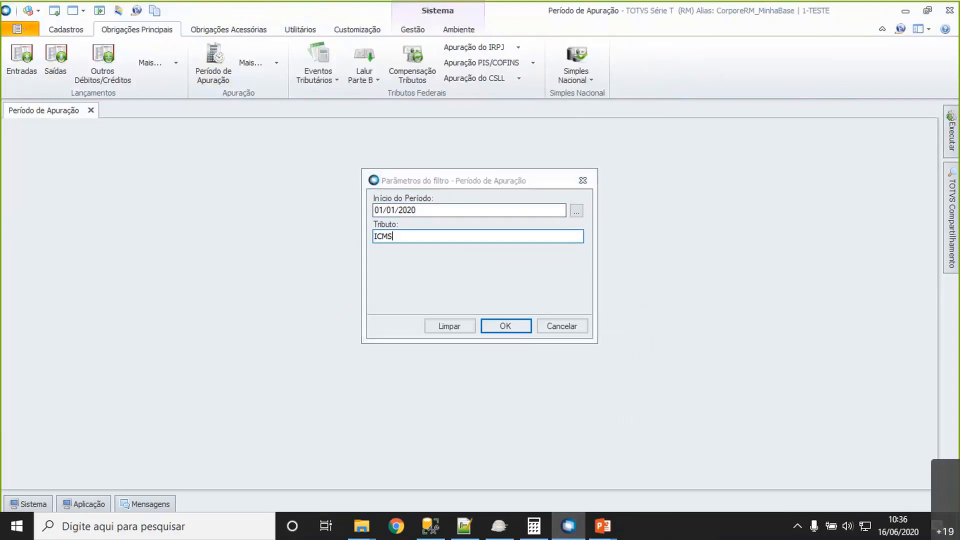
key(Return)
- Show the Subapuração attachment of the January 2020 ICMS period, review the Apuração 1 identification data and close the record without changes
click(320, 227)
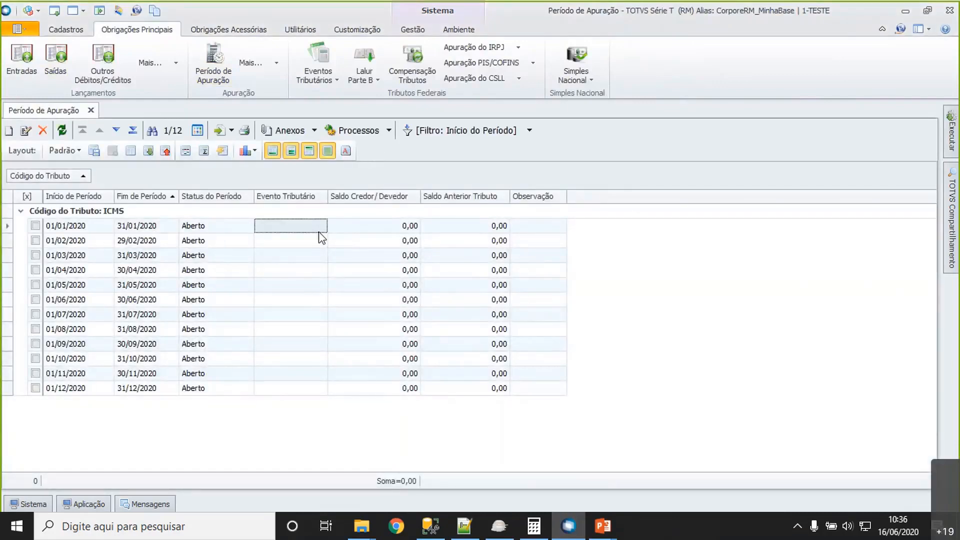
click(314, 130)
click(322, 271)
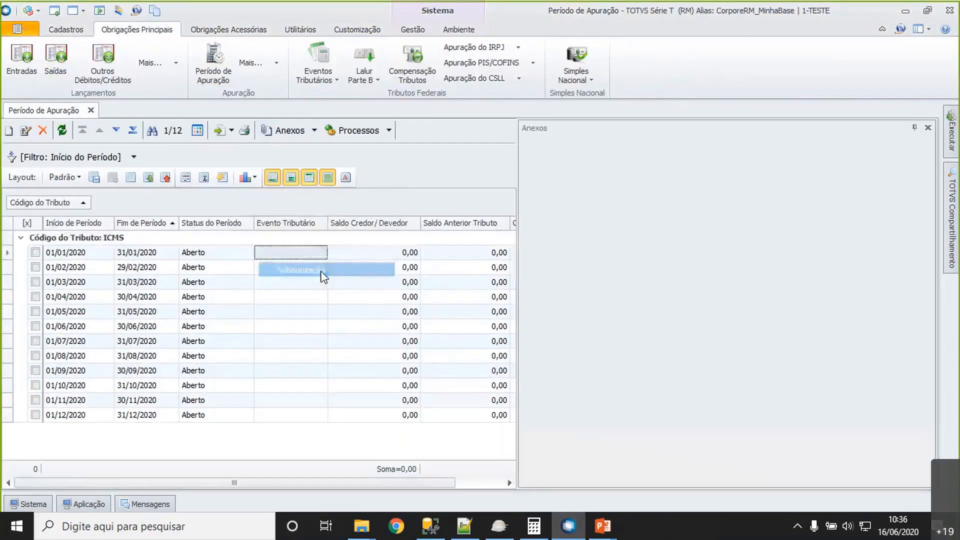
click(645, 245)
double_click(645, 245)
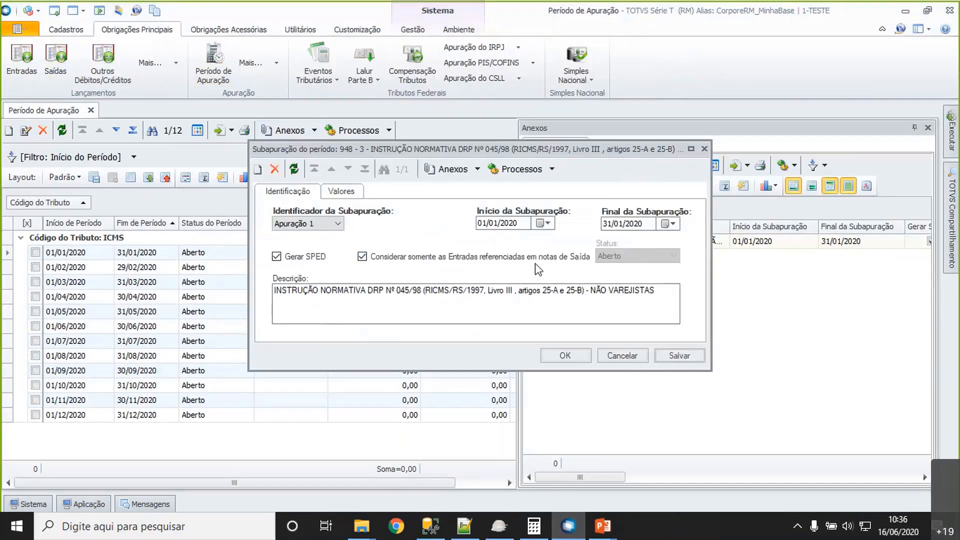
click(628, 358)
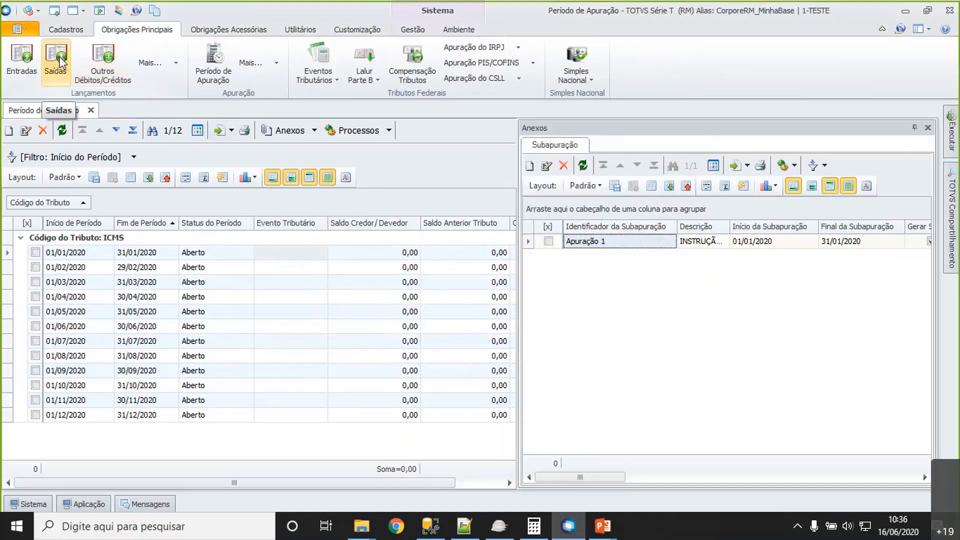
- Display the branch's Entradas and Saídas fiscal postings
click(21, 56)
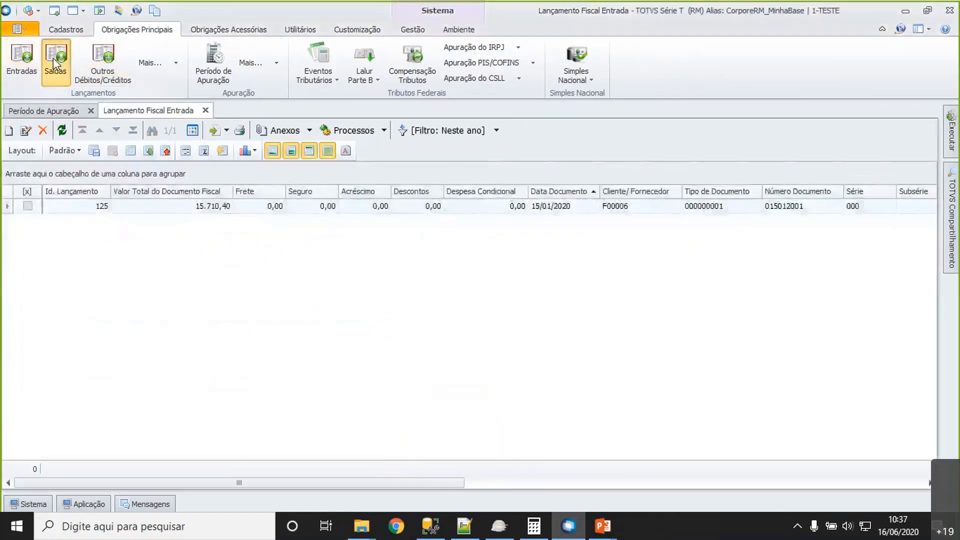
click(53, 58)
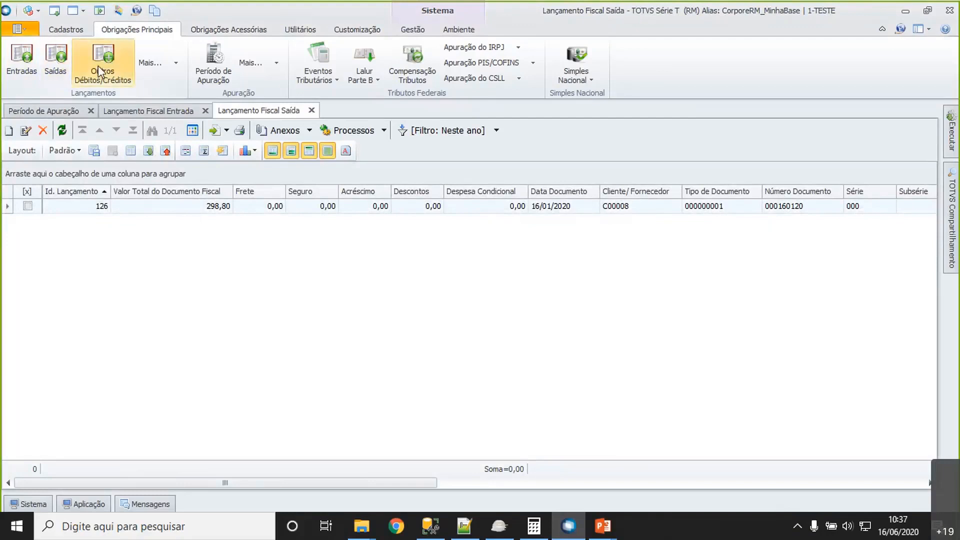
- Start the Associação Lançamentos de Saída process with the Seleciona período filter set from 01/01/2020 to 31/01/2020
click(176, 63)
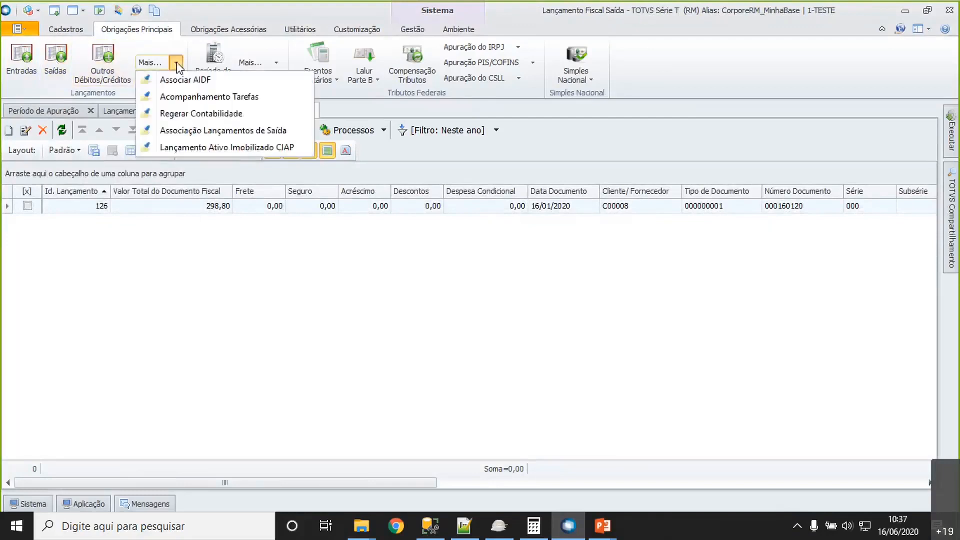
click(280, 132)
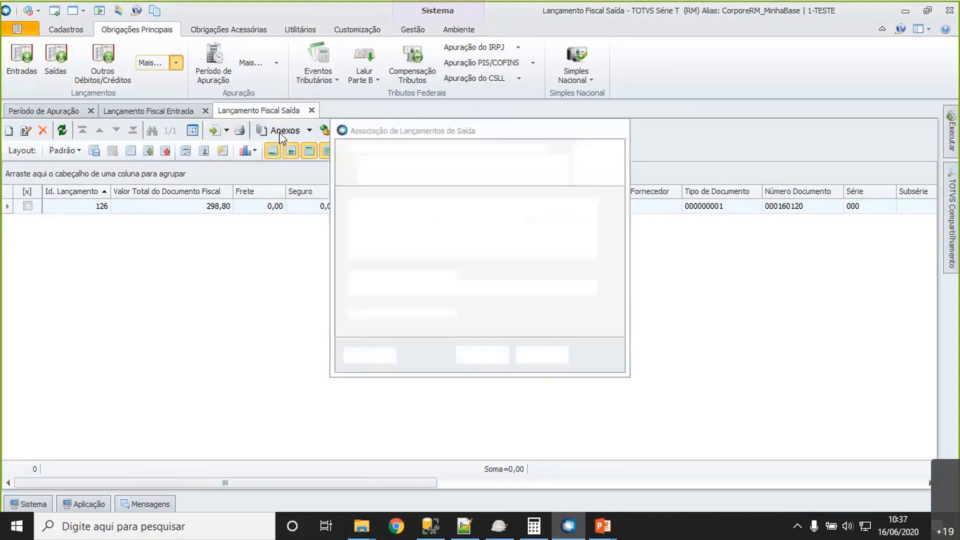
click(364, 231)
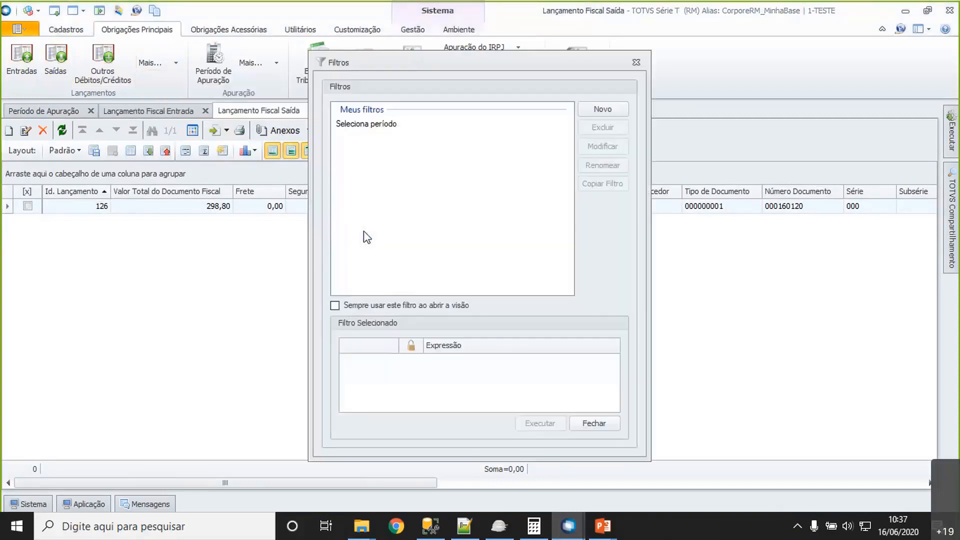
click(391, 125)
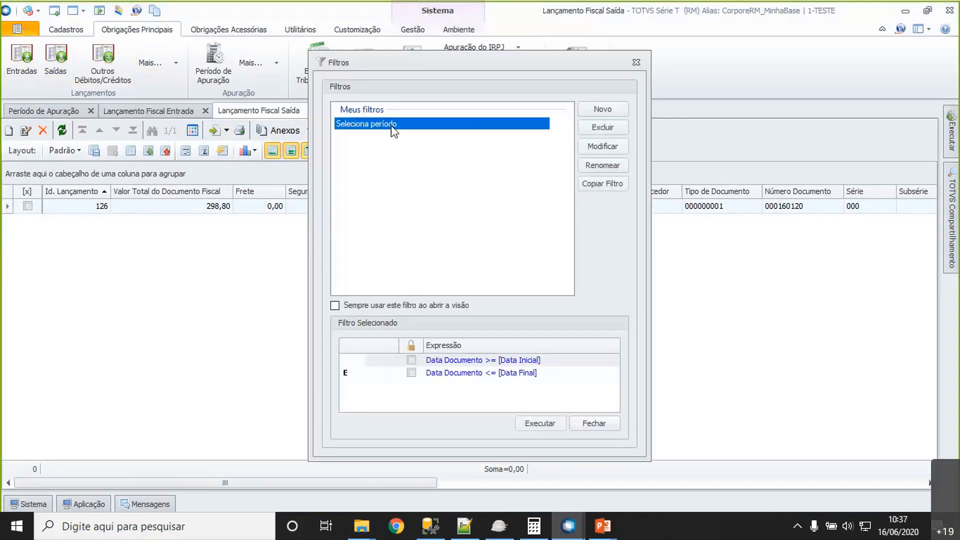
click(549, 422)
text(01012020)
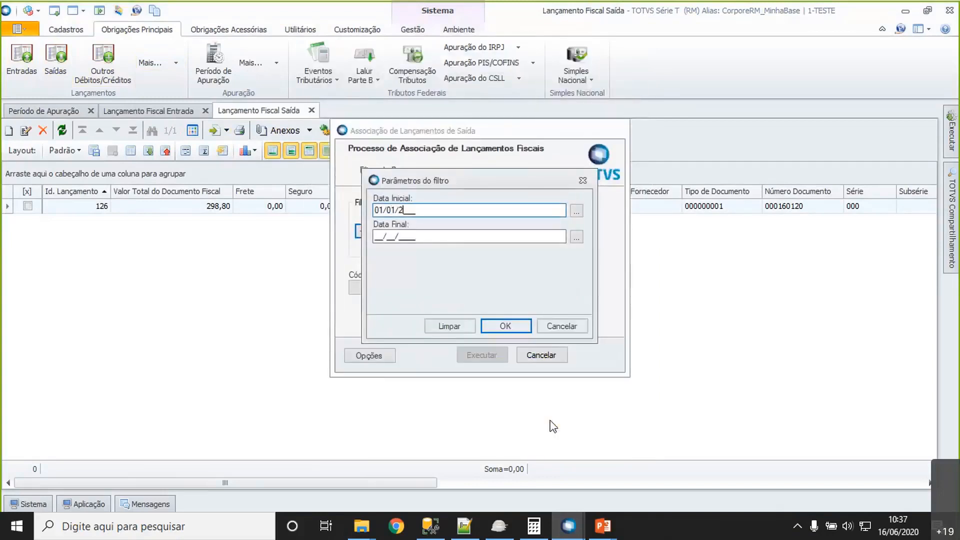
key(Tab)
key(Tab)
text(31012020)
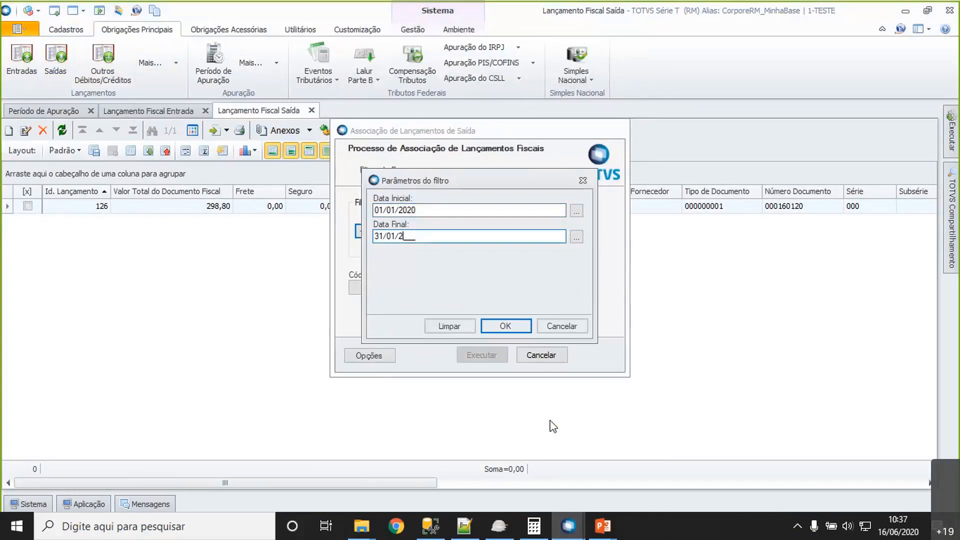
key(Tab)
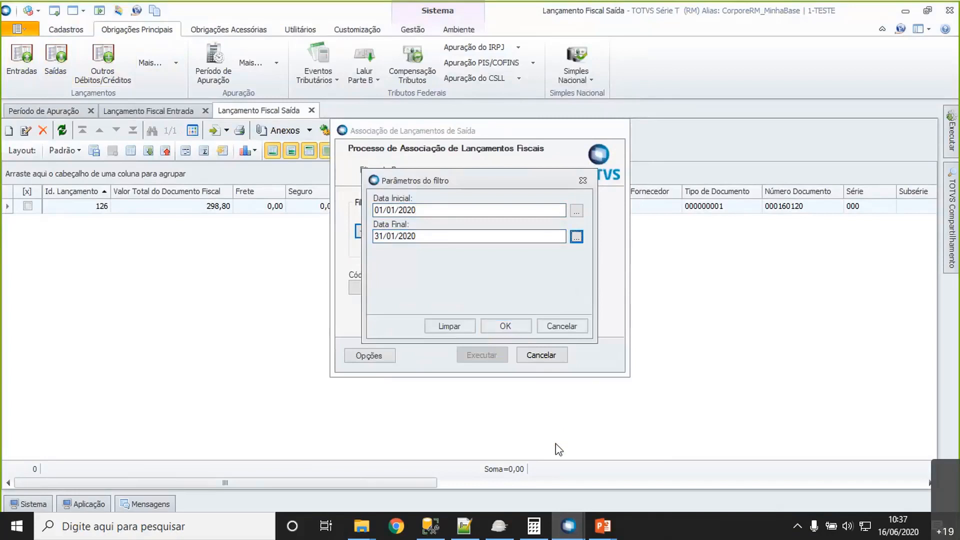
click(503, 326)
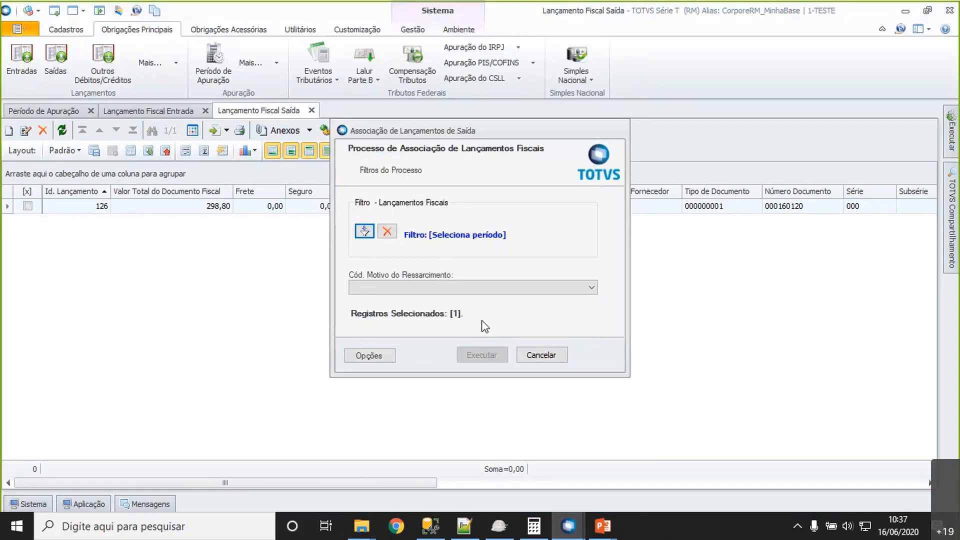
- Set the Cód. Motivo do Ressarcimento to Outros and execute the association process
click(458, 288)
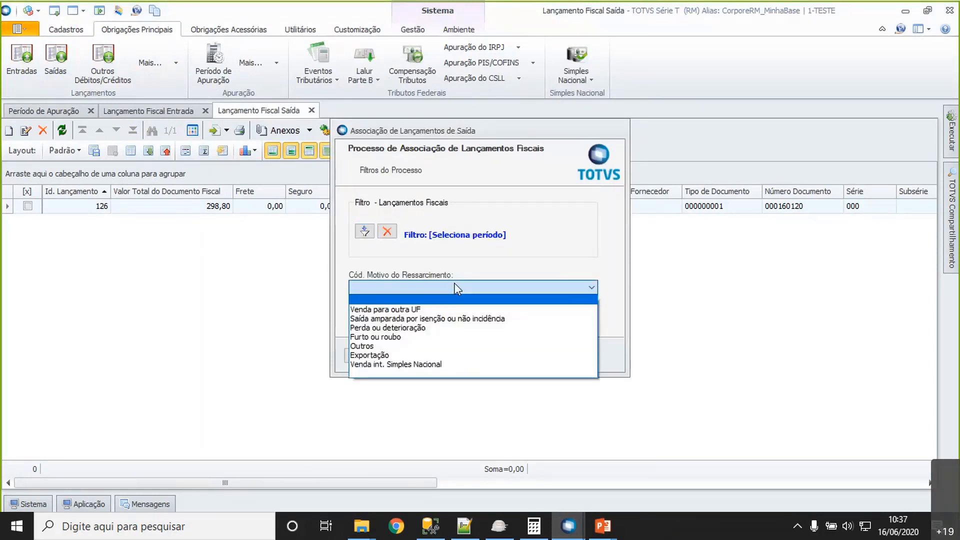
click(404, 346)
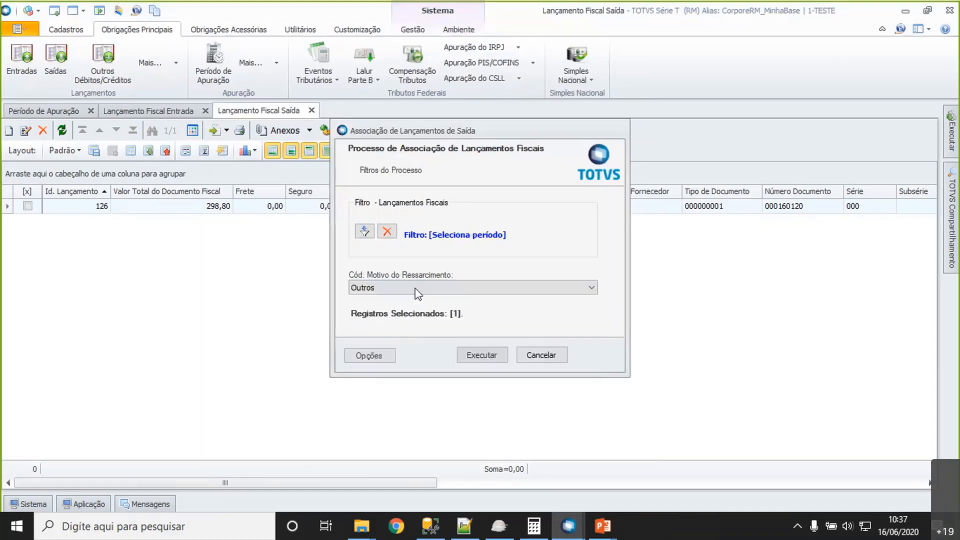
click(418, 291)
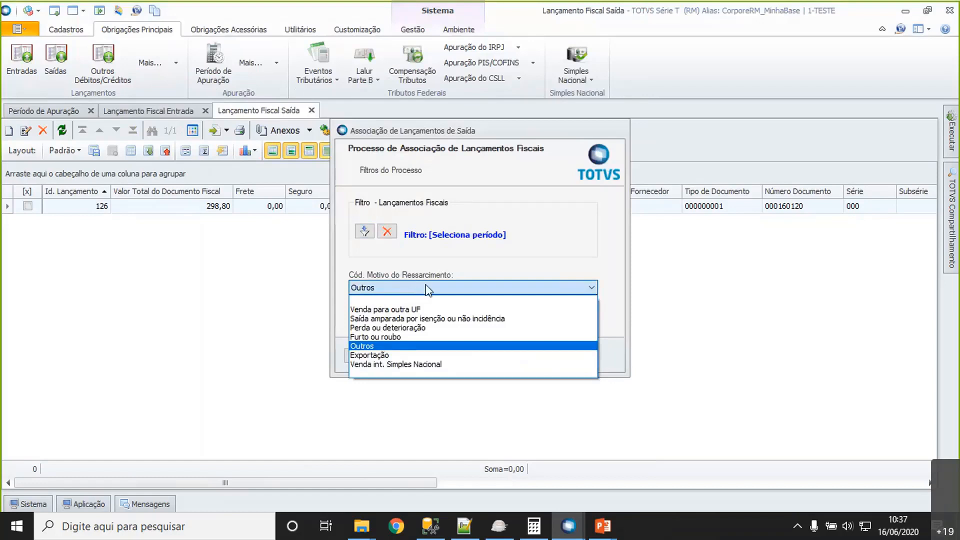
click(428, 290)
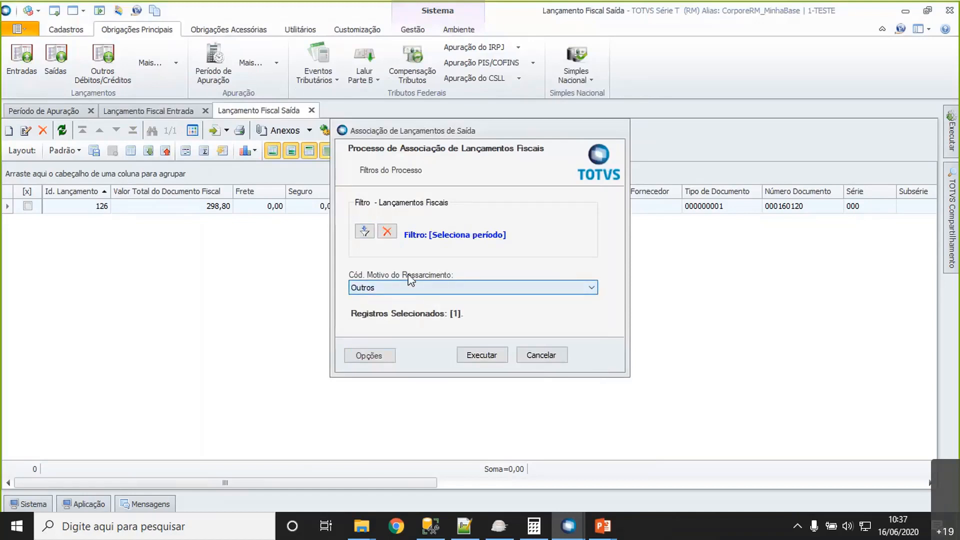
click(492, 361)
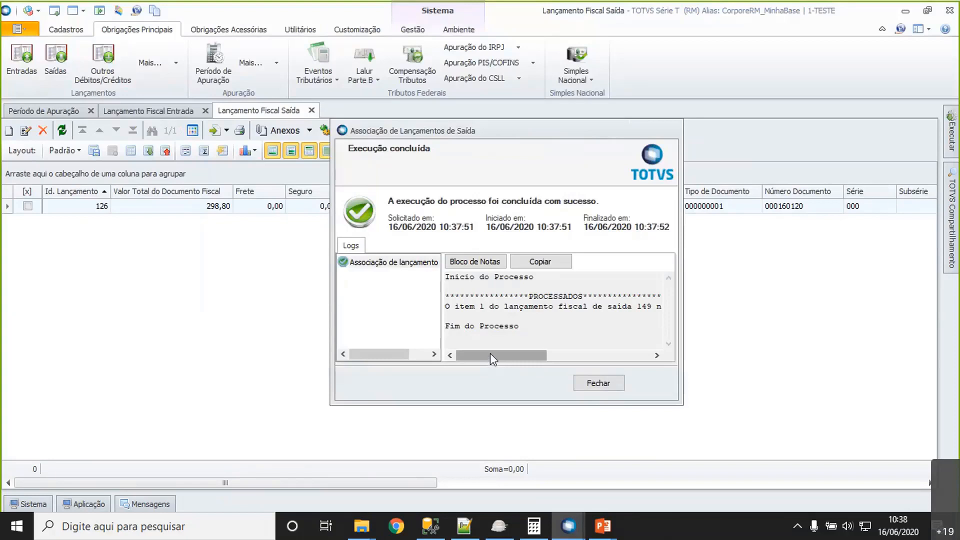
- Read the association process log in Bloco de Notas, then close the log and the process window
click(478, 271)
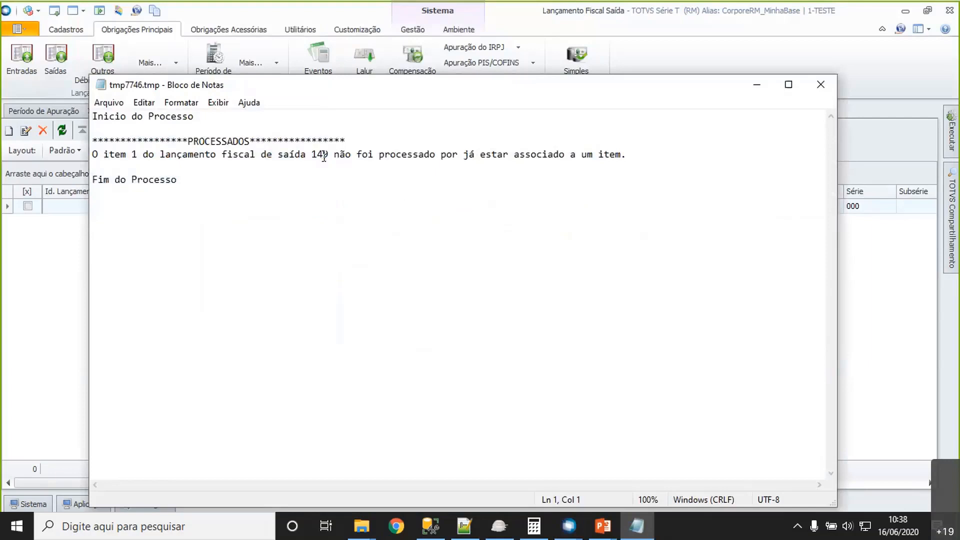
drag(352, 155, 375, 359)
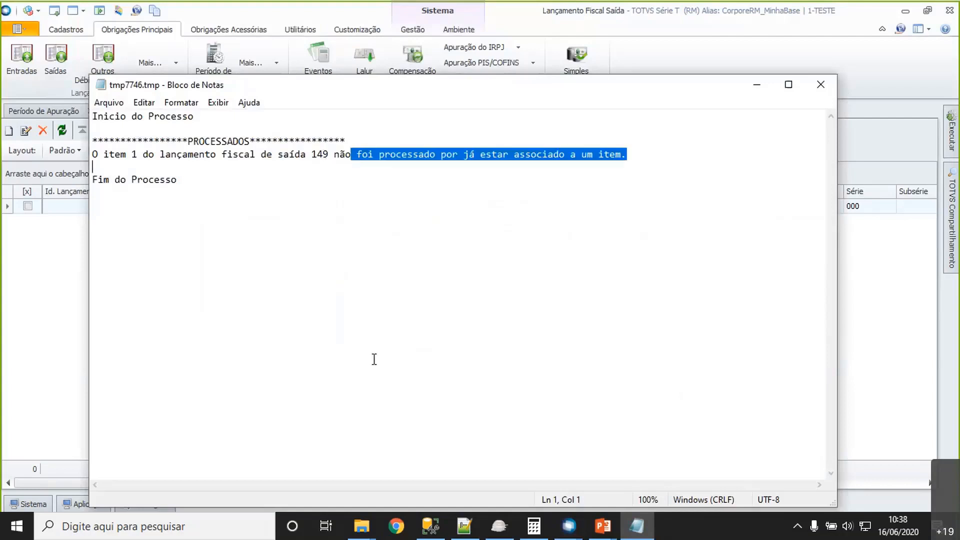
click(821, 91)
click(598, 388)
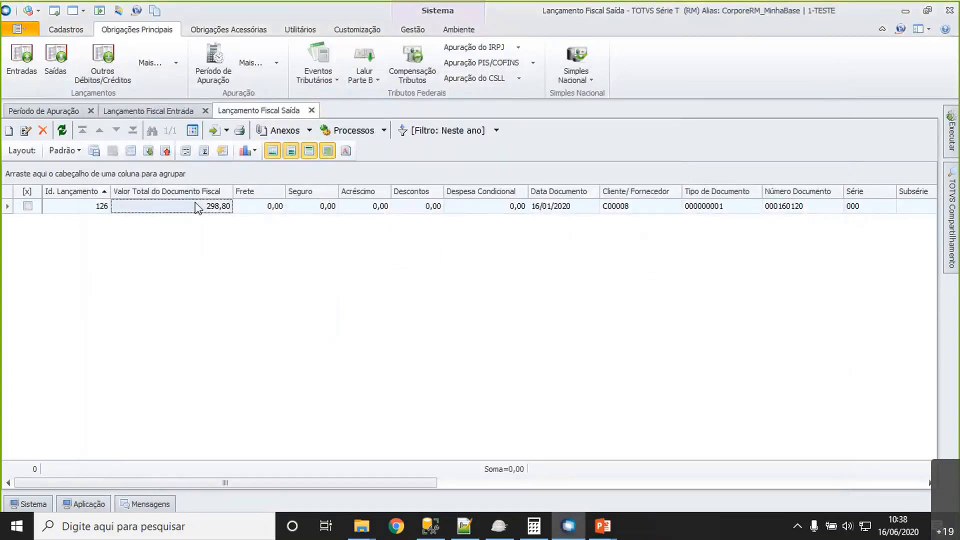
- Open the Saída posting's situação tributária and display the Referências of its item 03.002 Cerveja
click(26, 131)
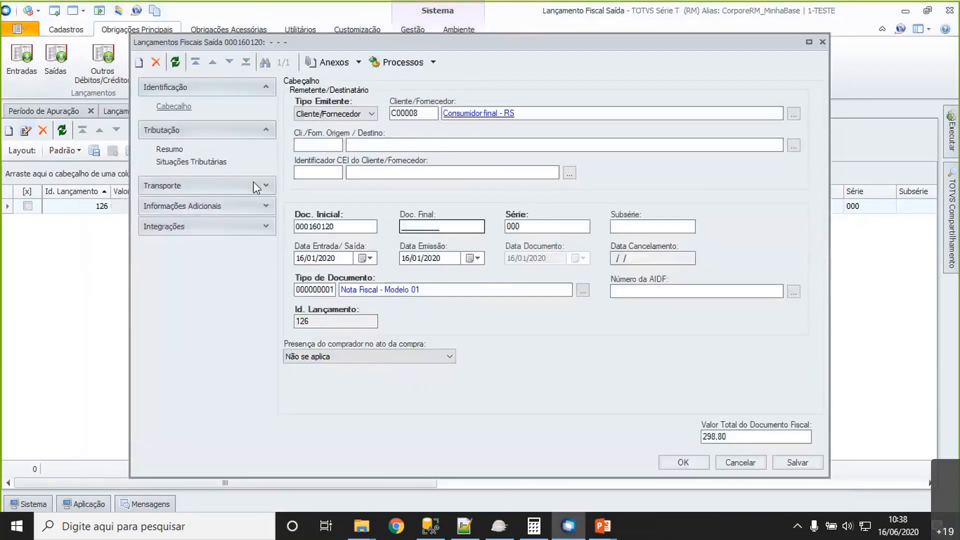
click(191, 161)
click(304, 100)
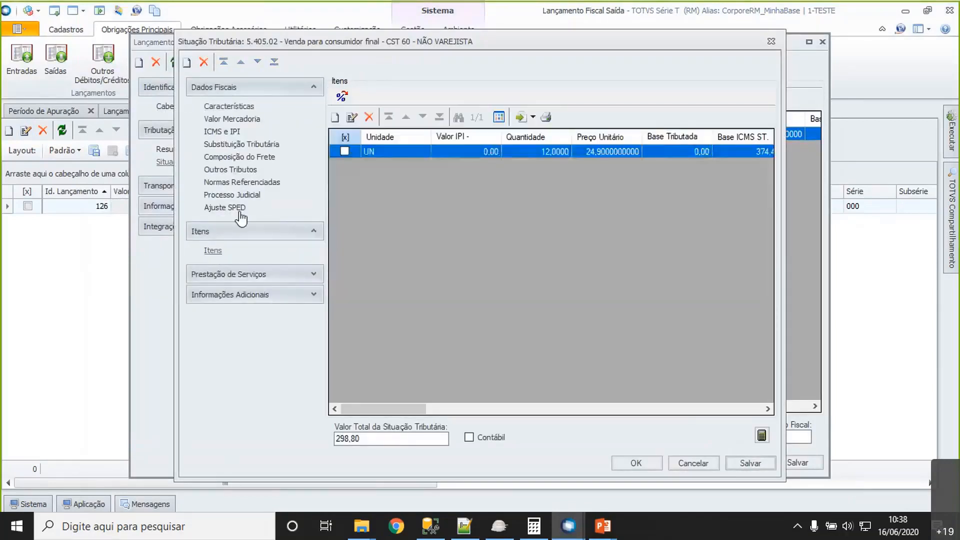
click(352, 117)
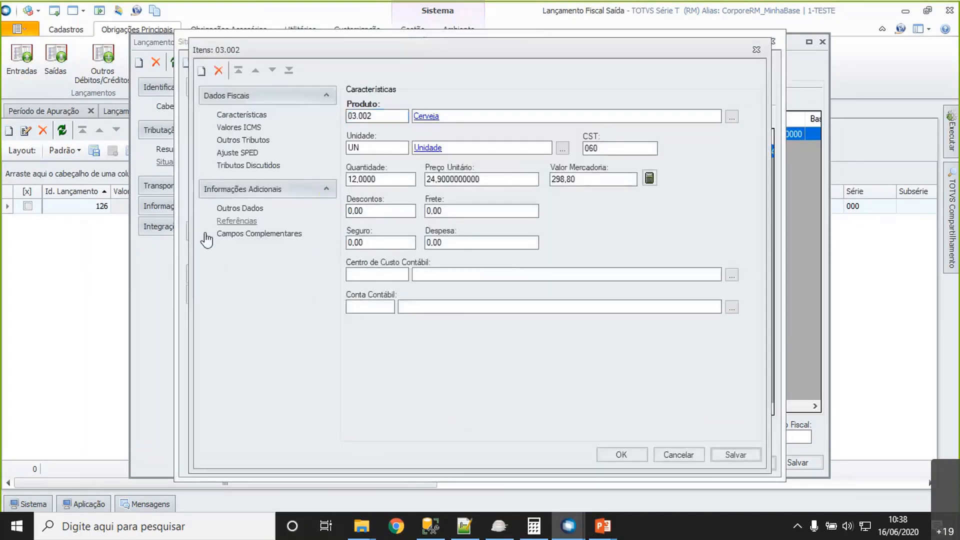
click(237, 221)
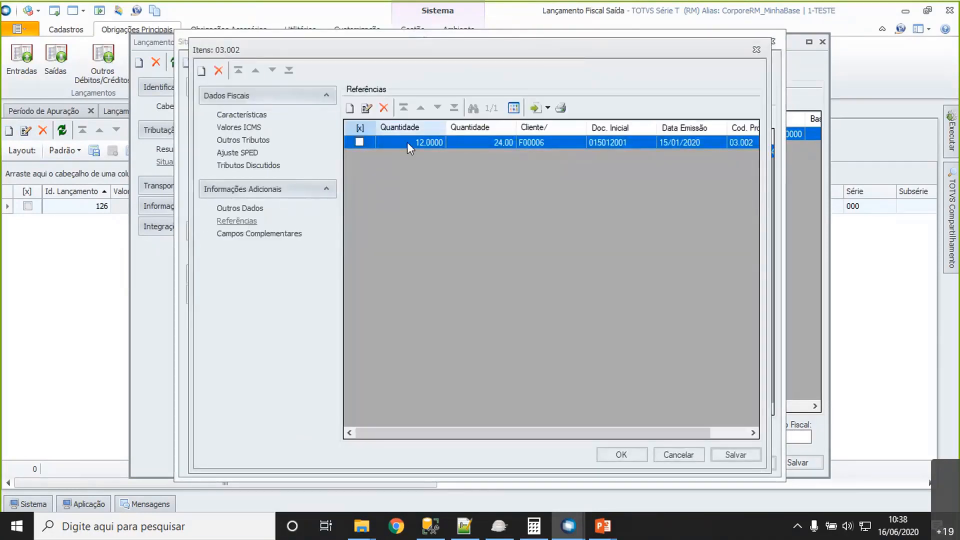
- Examine the item reference's Documento Fiscal and Quantidade Exportada, and close the reference record without changes
click(367, 109)
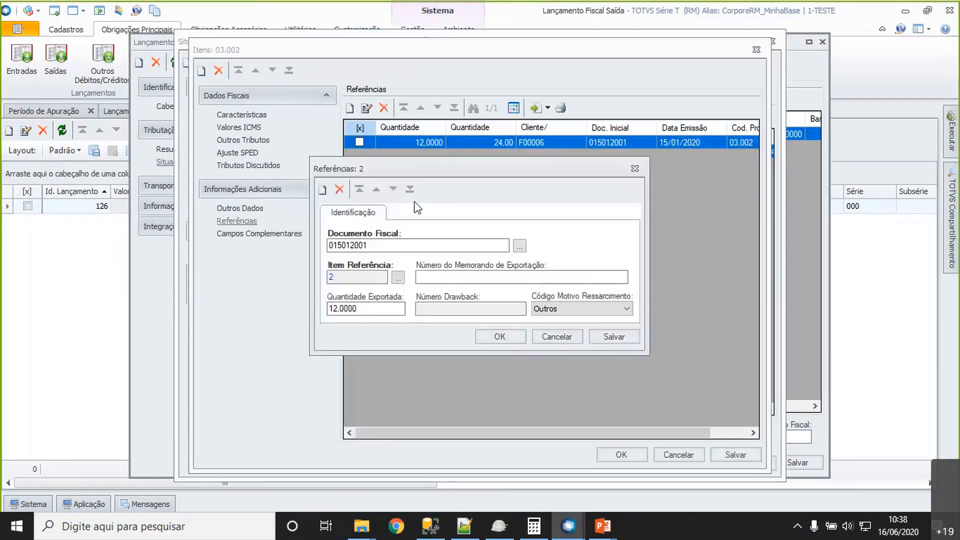
click(420, 309)
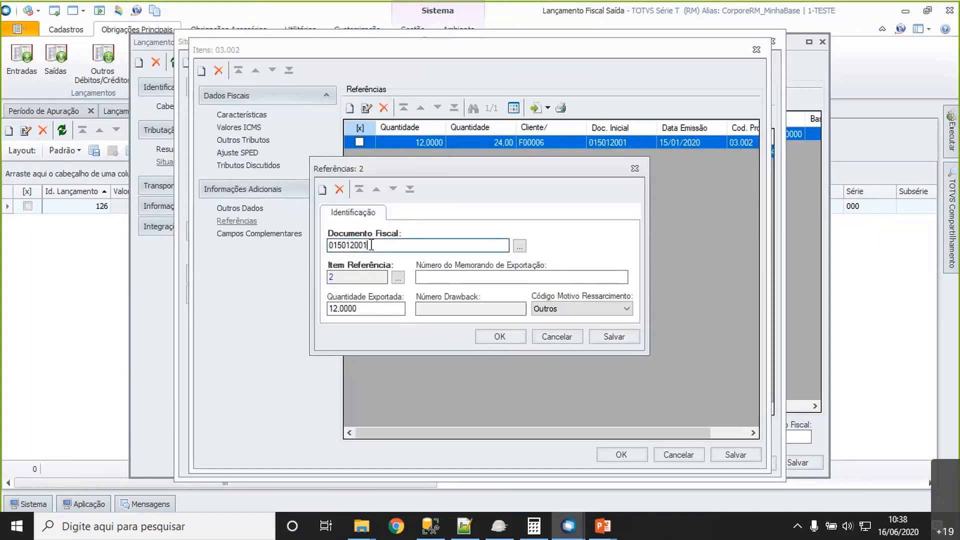
drag(372, 245, 329, 247)
click(346, 308)
double_click(345, 308)
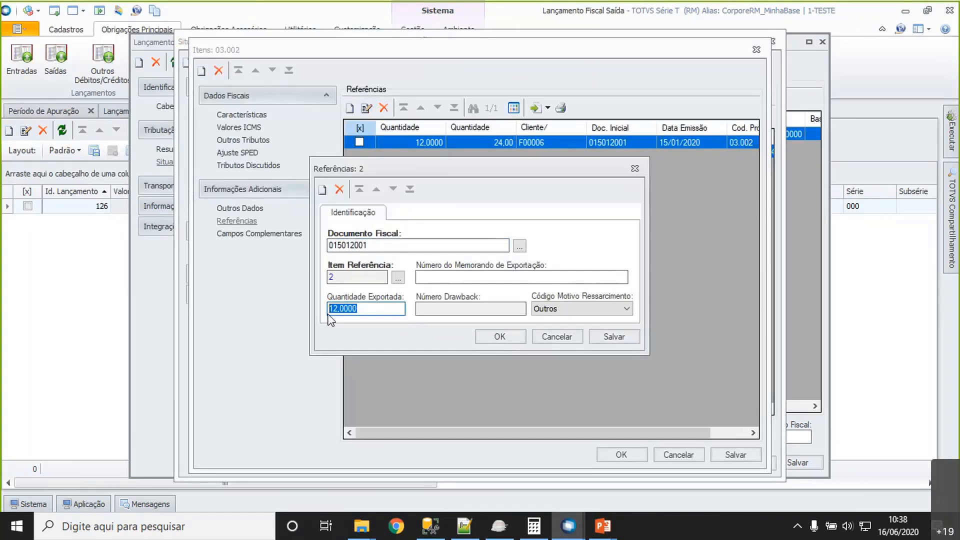
click(557, 336)
click(506, 320)
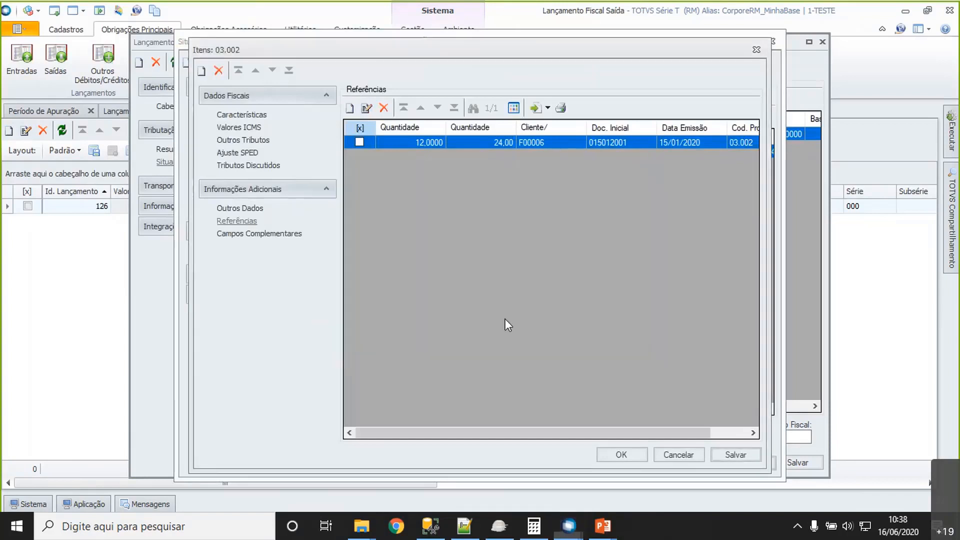
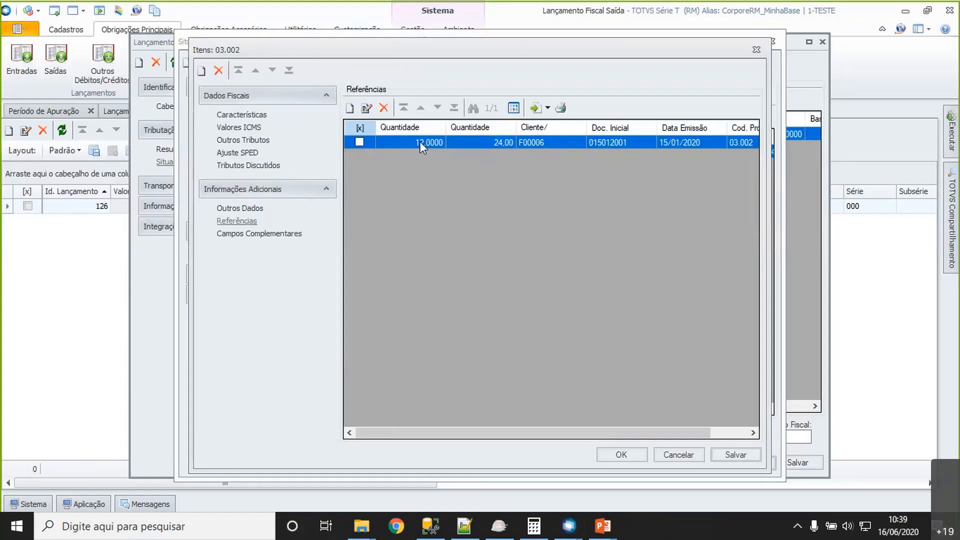
- Close the item, its situação tributária and the Saída posting without saving changes
click(686, 458)
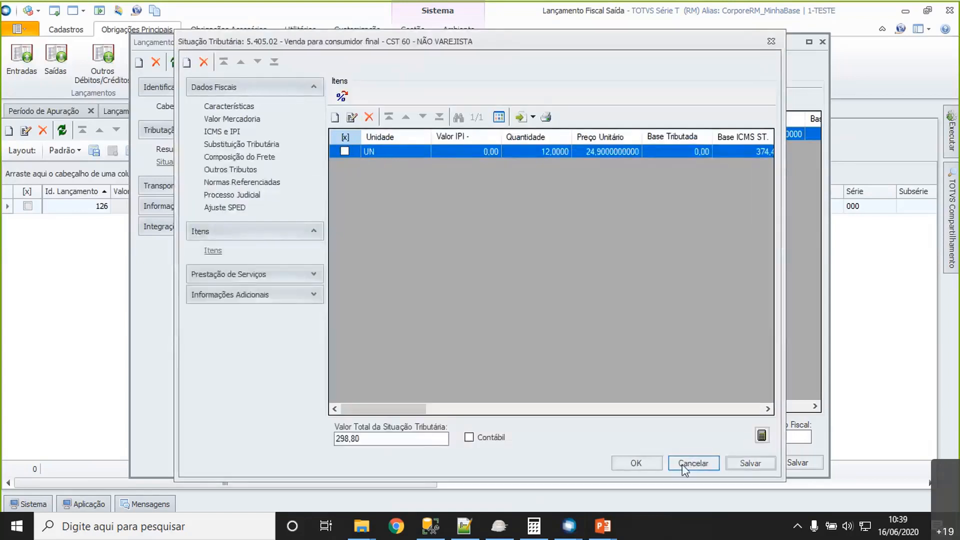
click(686, 457)
click(743, 463)
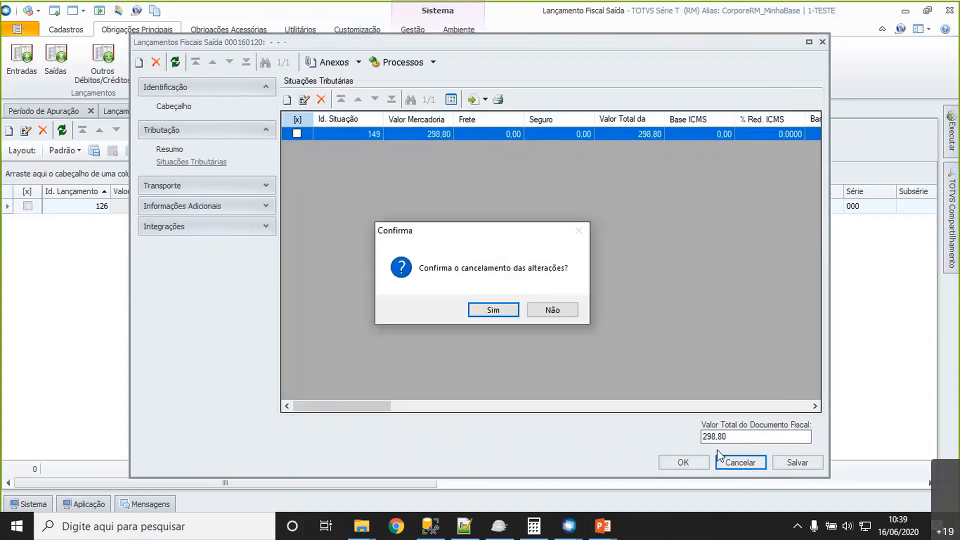
key(Return)
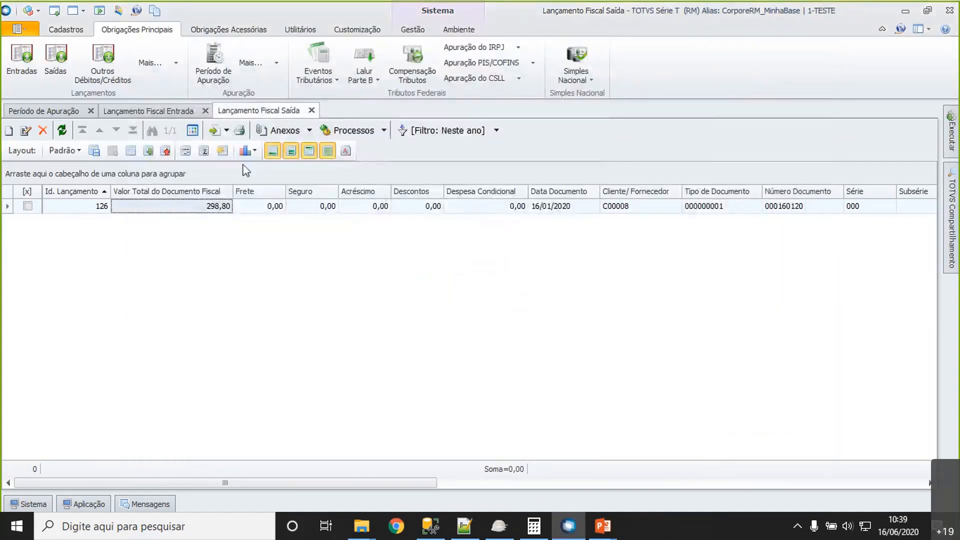
- Run Encerramento do Período de Subapuração for Apuração 1 in Período de Apuração and clear the completed job
click(183, 115)
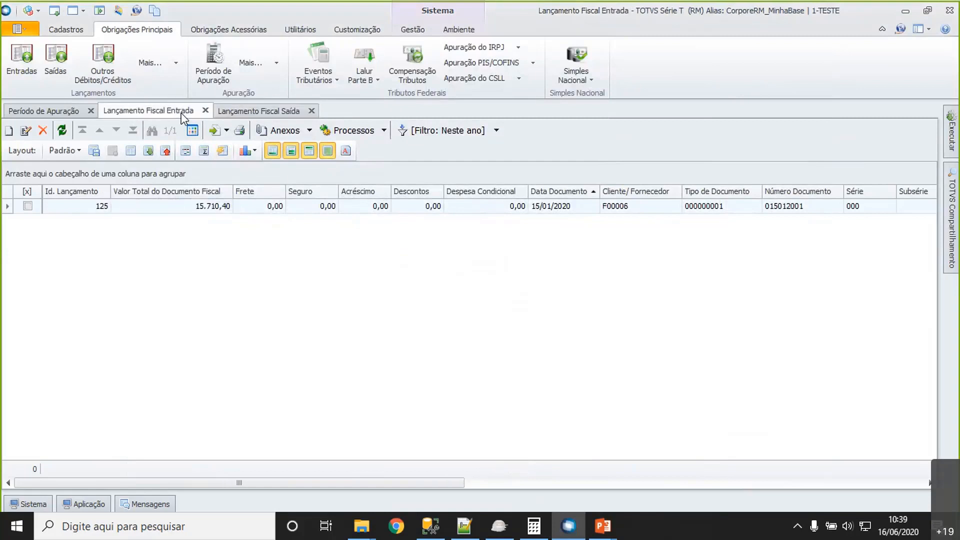
click(44, 114)
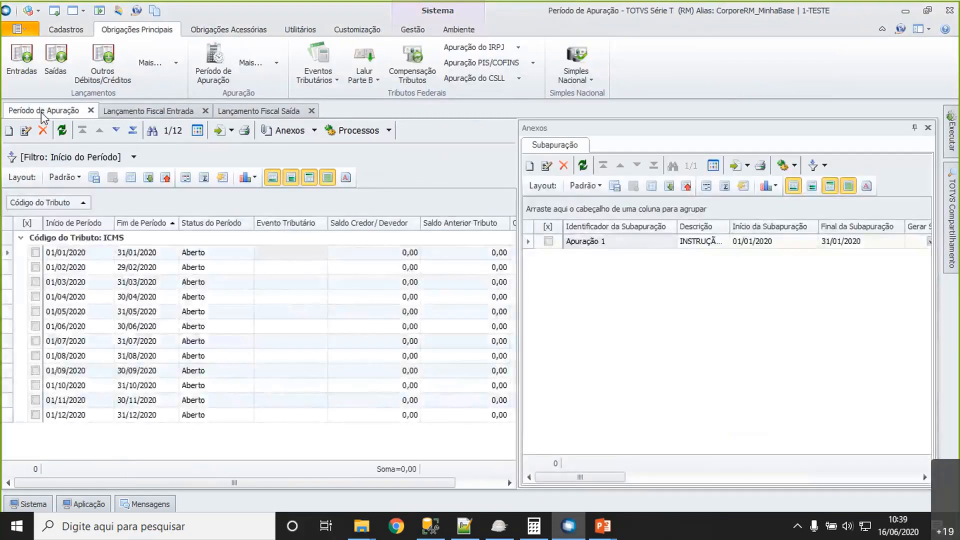
click(548, 240)
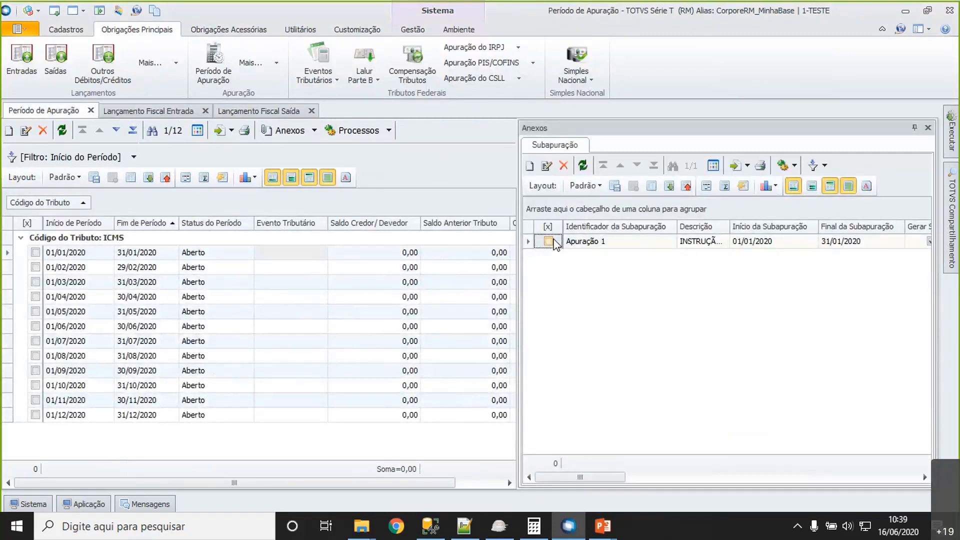
click(784, 165)
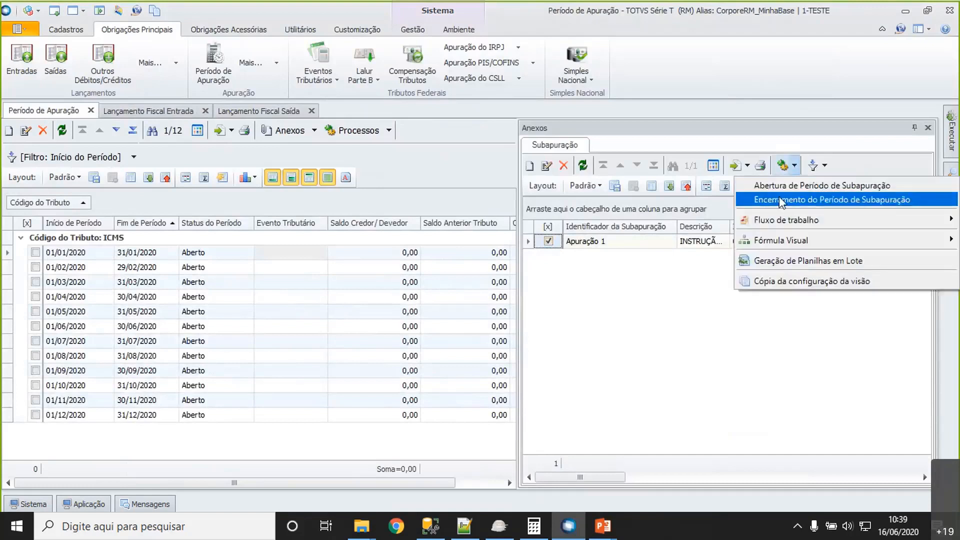
click(802, 199)
click(466, 303)
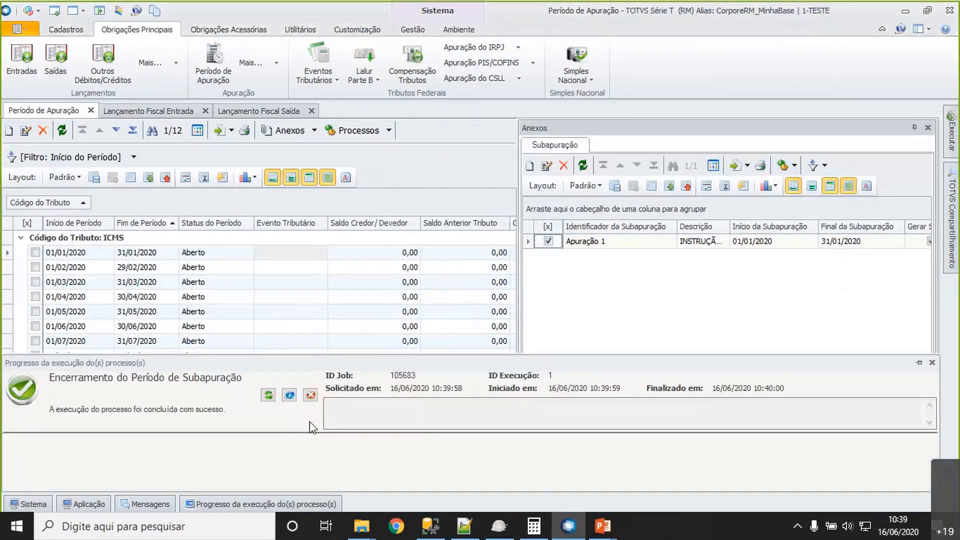
click(310, 395)
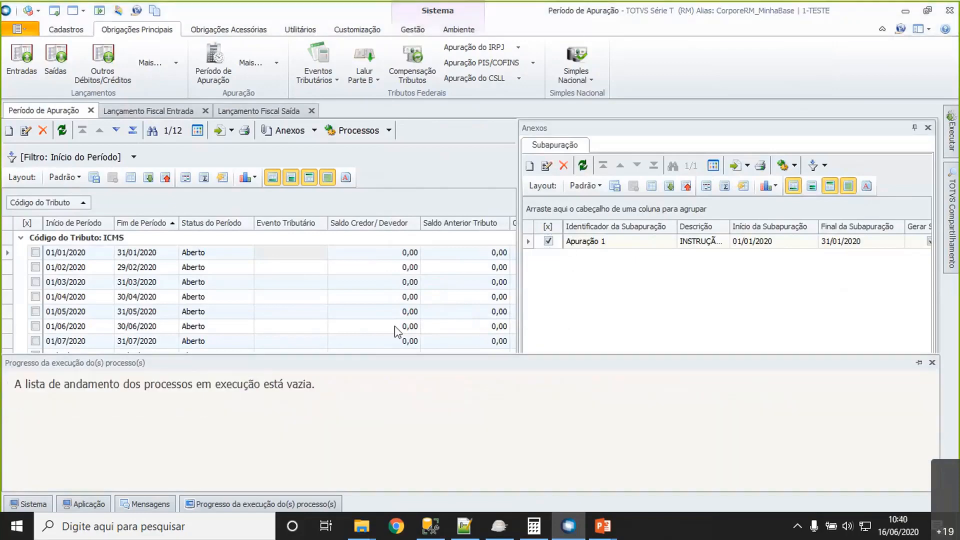
- Try to run Encerramento Período for the ICMS period 01/01/2020 to 31/01/2020
click(35, 252)
click(388, 130)
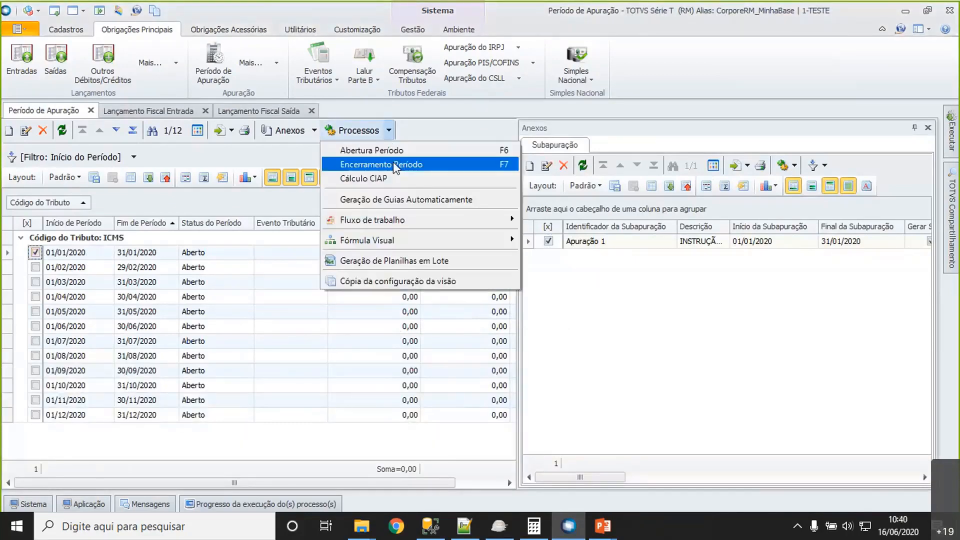
click(393, 161)
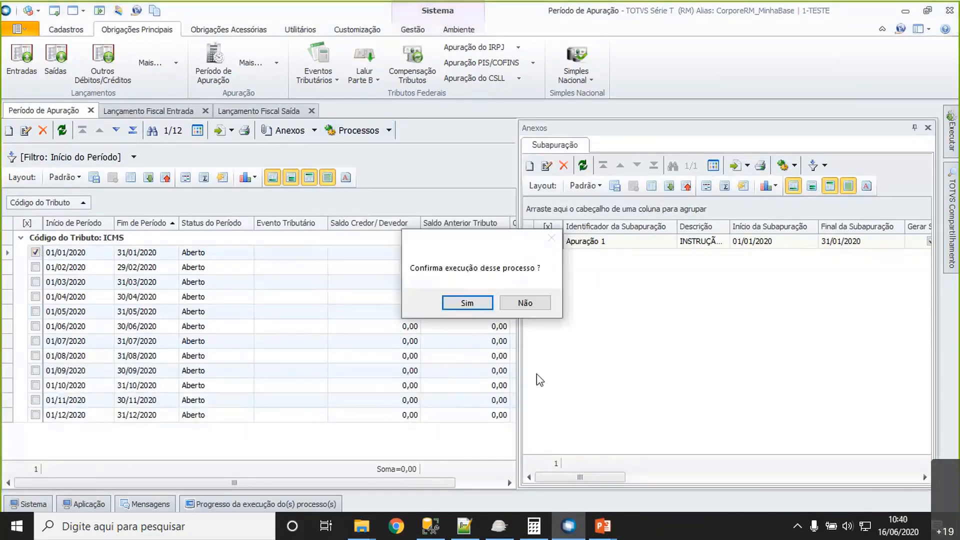
click(471, 302)
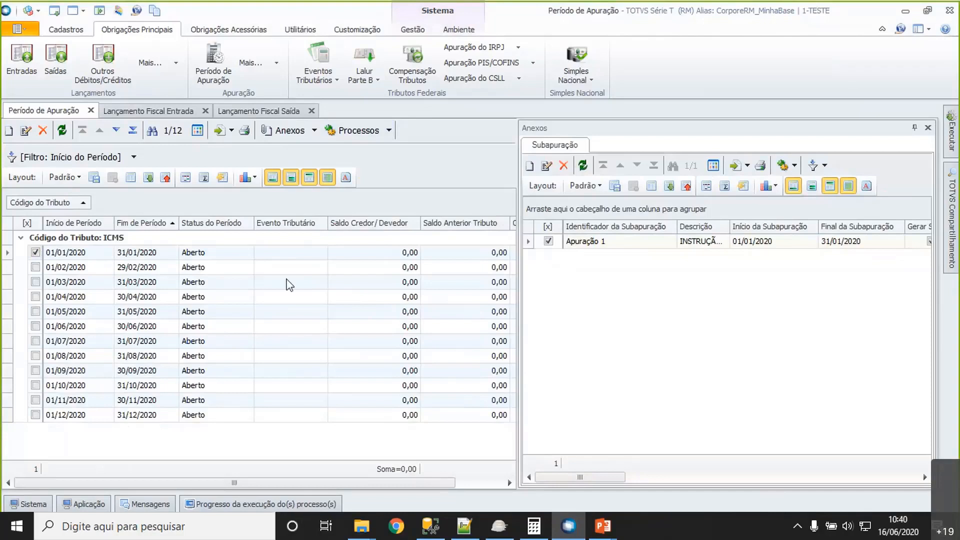
click(797, 525)
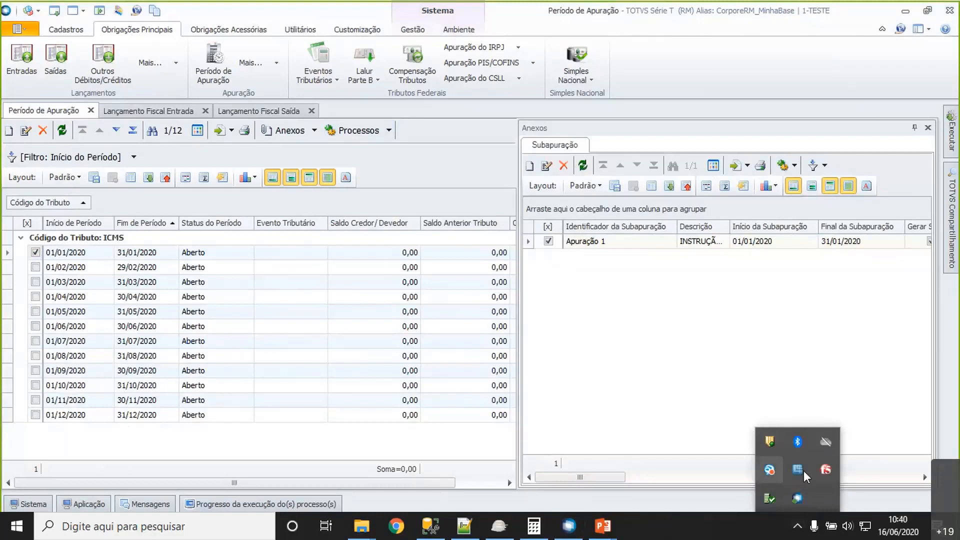
mouse_move(863, 533)
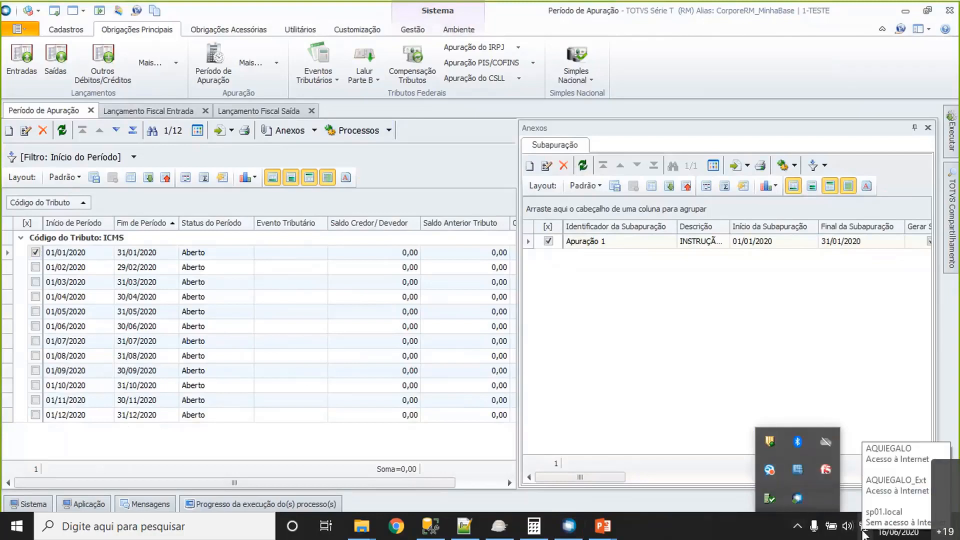
click(248, 375)
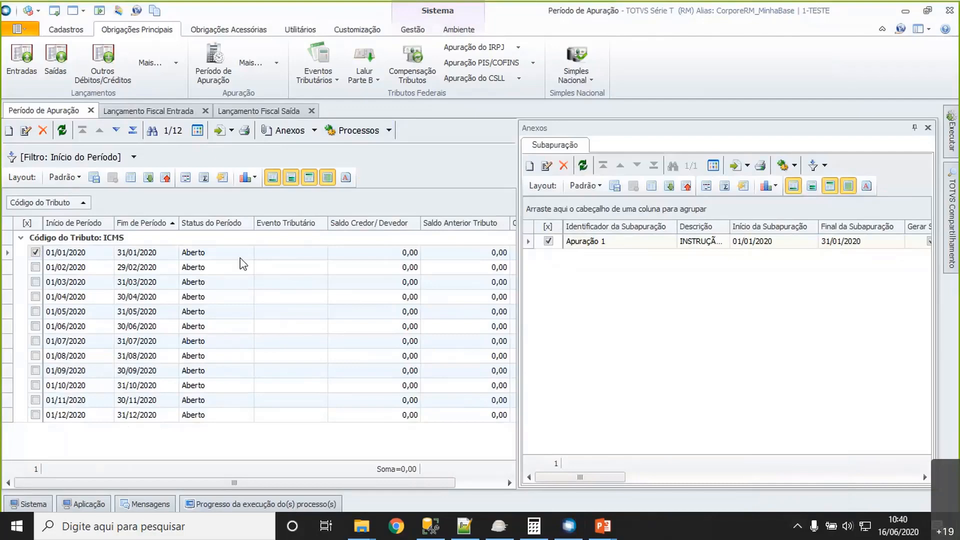
key(alt+Tab)
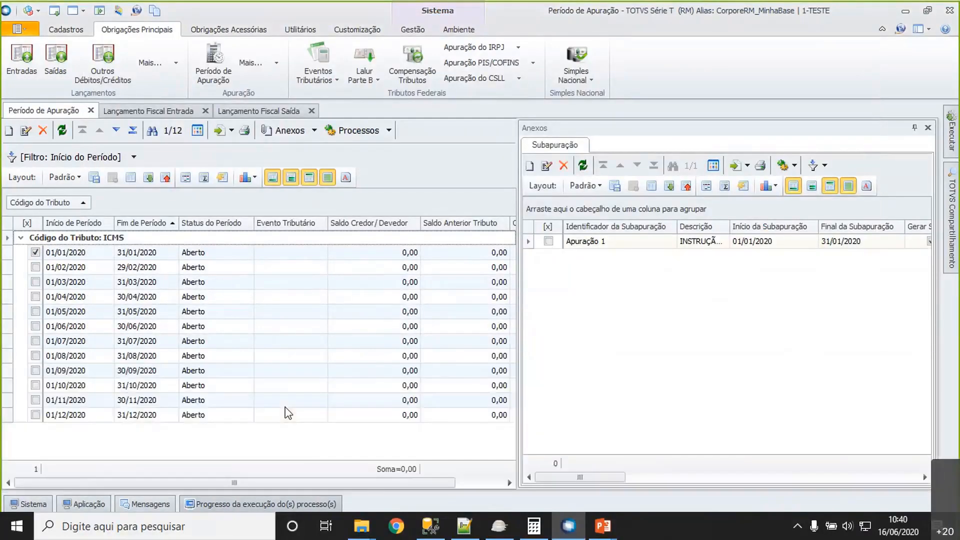
- Check the progress of the queued Encerramento Período job and remove it from the process list
mouse_move(253, 504)
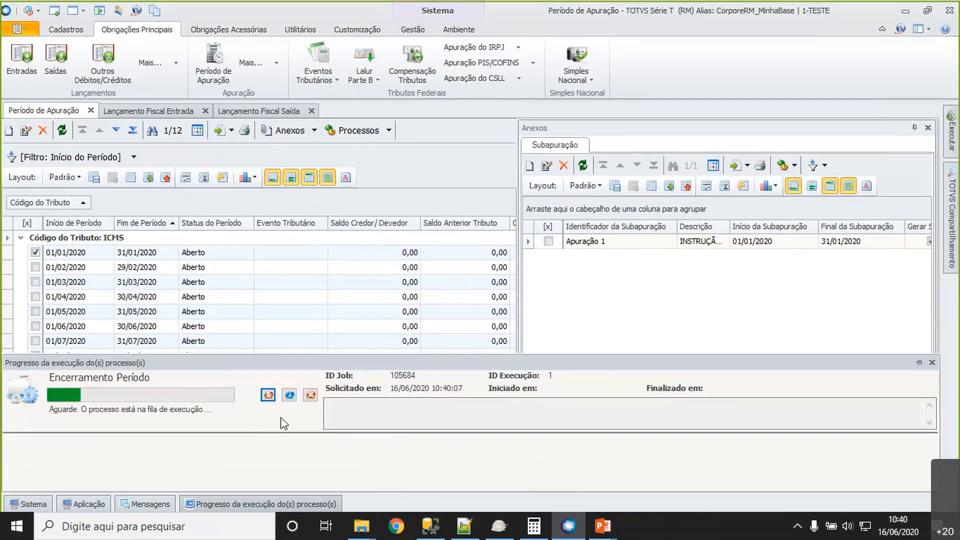
click(798, 526)
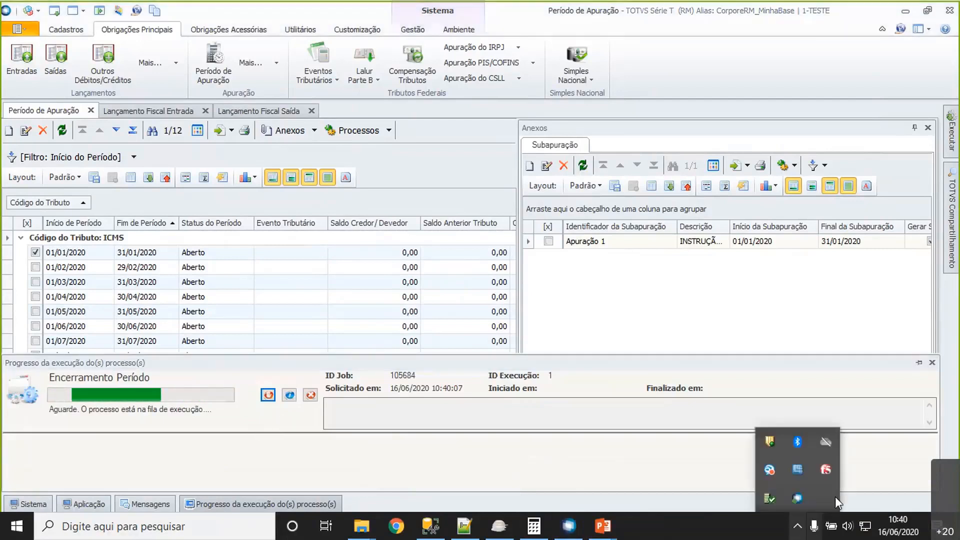
click(696, 535)
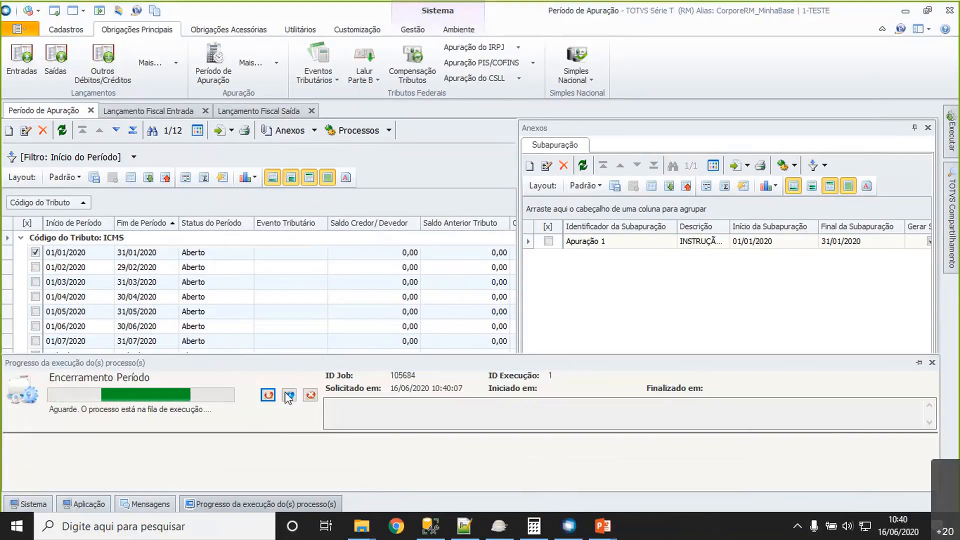
click(311, 395)
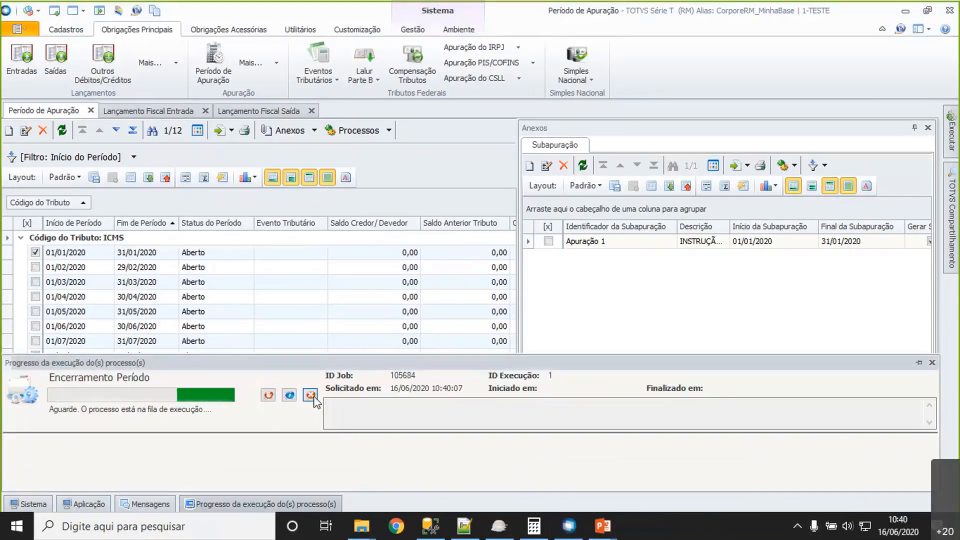
click(291, 267)
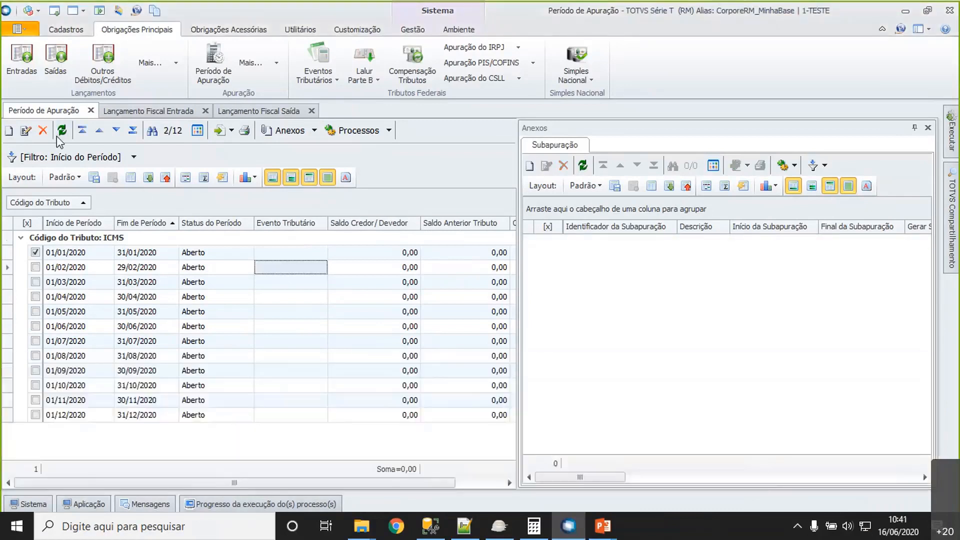
- Run Encerramento Período again for the January 2020 ICMS period, clearing its job and refreshing the period list
click(49, 254)
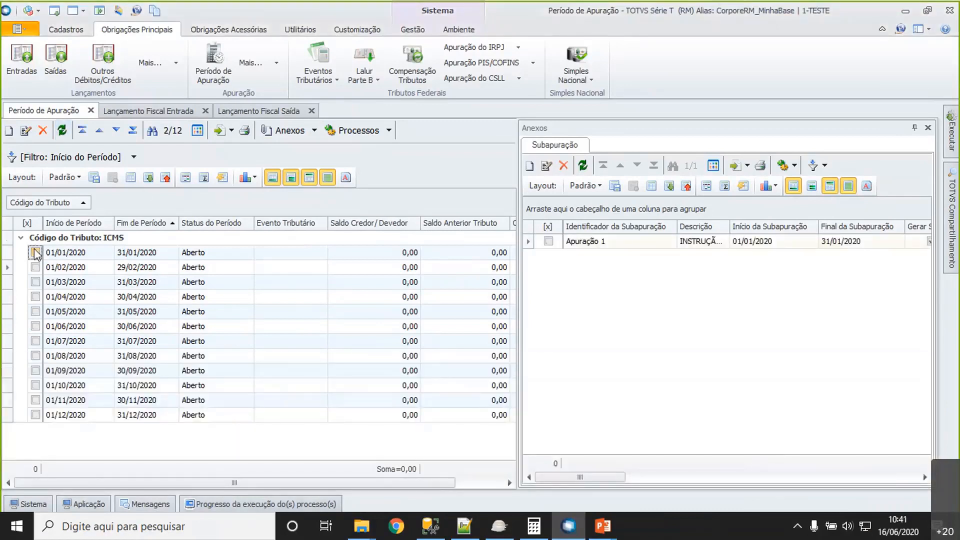
click(387, 138)
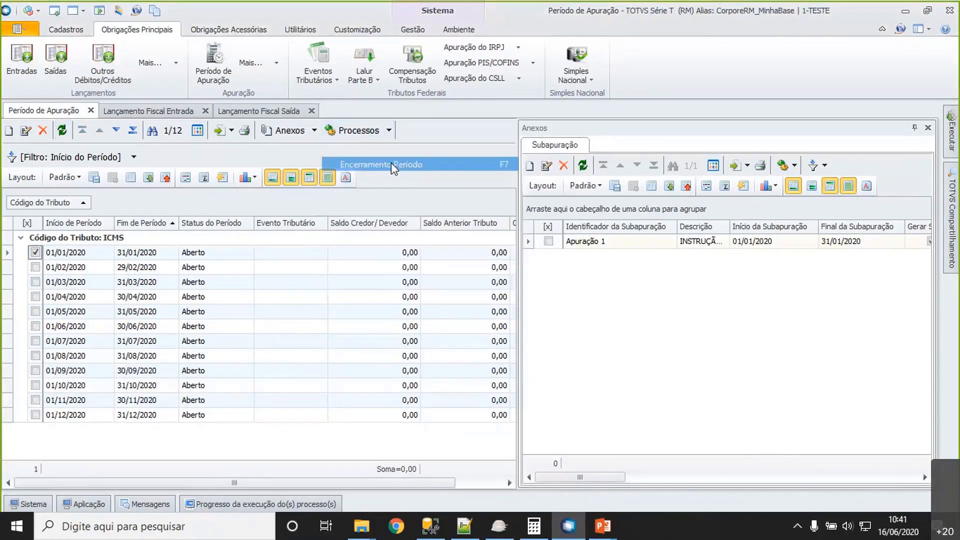
click(407, 165)
click(473, 302)
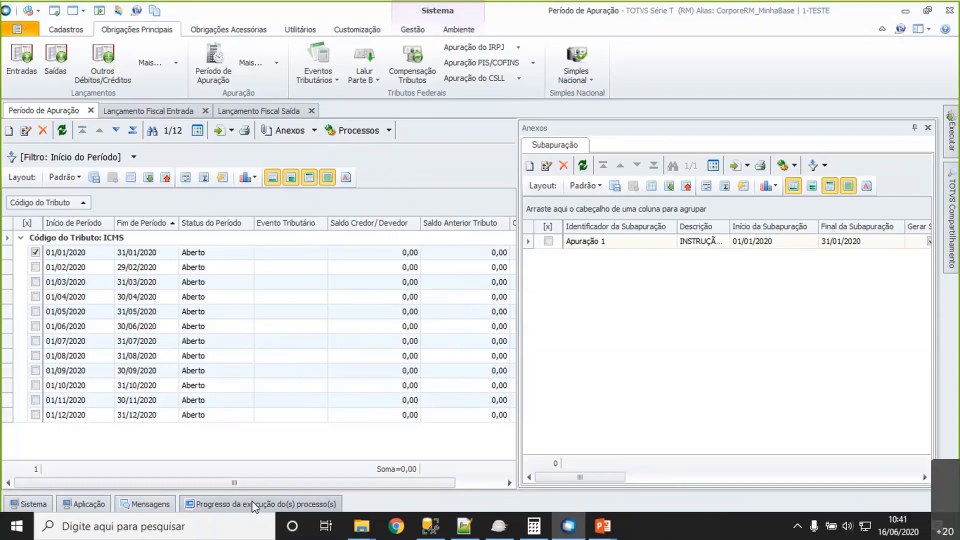
click(255, 506)
click(310, 395)
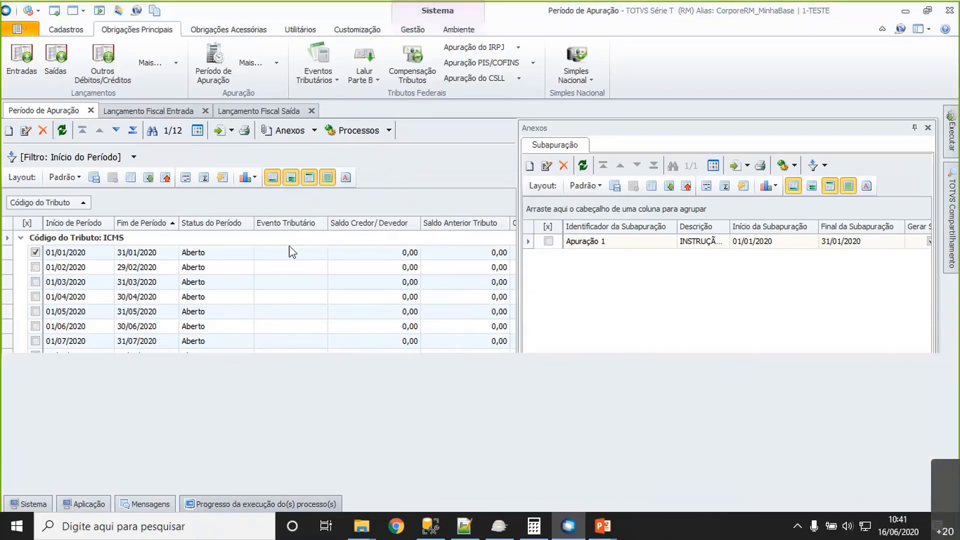
click(293, 251)
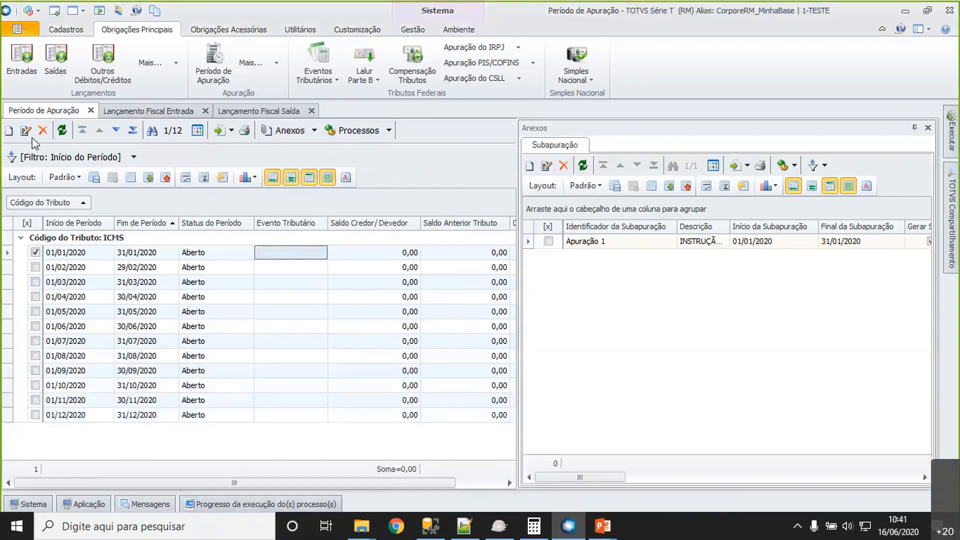
click(62, 130)
click(388, 254)
click(444, 252)
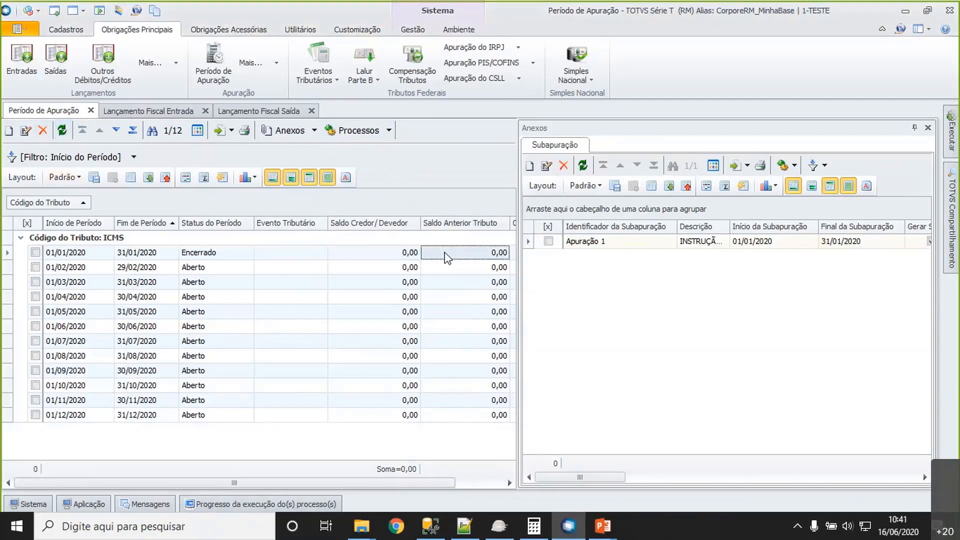
- Start SPED Fiscal generation for 5 - Filial 4 and open the branch's parameter settings
click(191, 29)
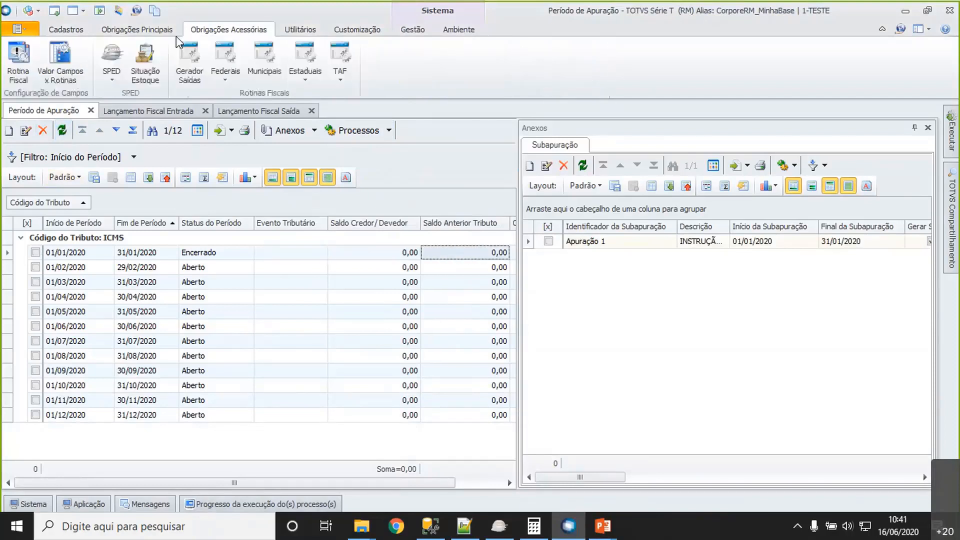
click(124, 83)
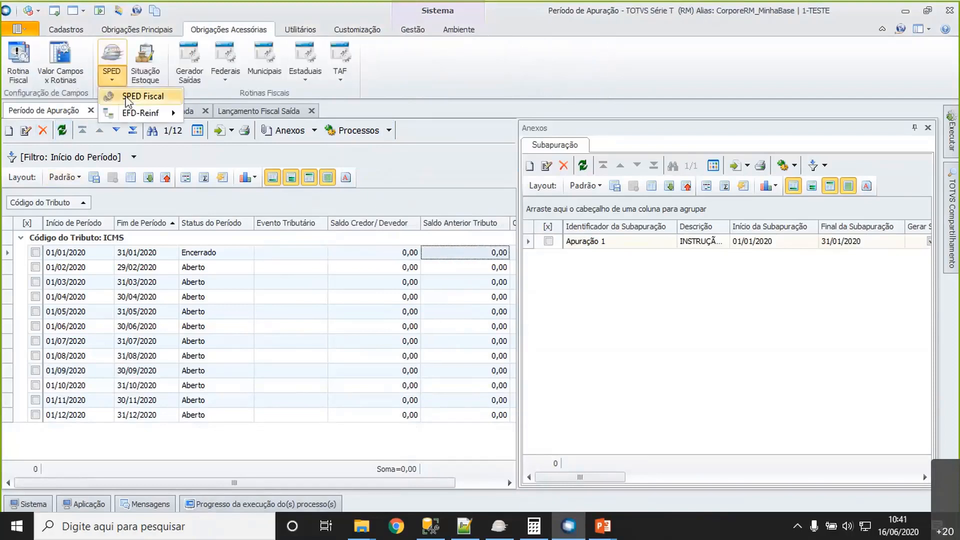
click(126, 97)
click(270, 231)
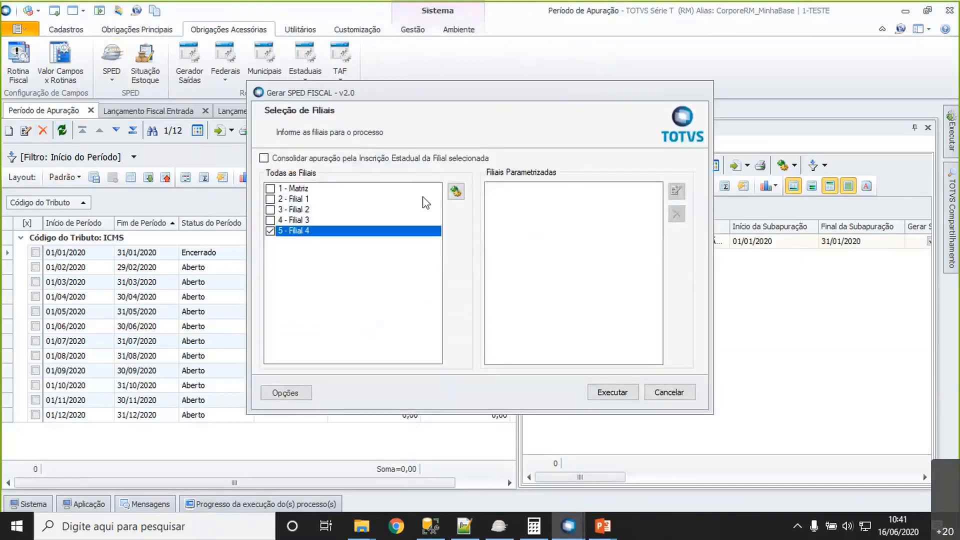
click(456, 195)
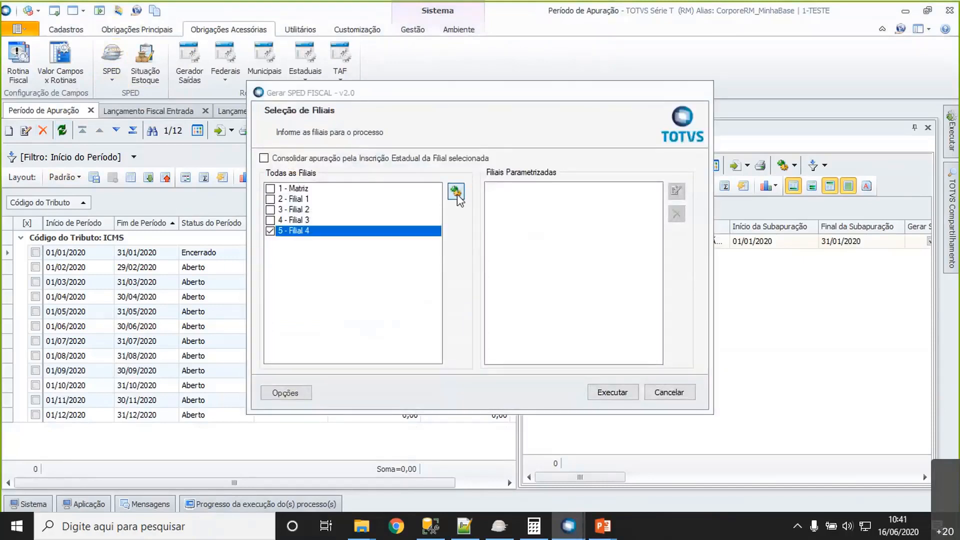
- Set the SPED Fiscal Data Inicial to 01/01/2020 and Data Final to 31/01/2020
text(01/0)
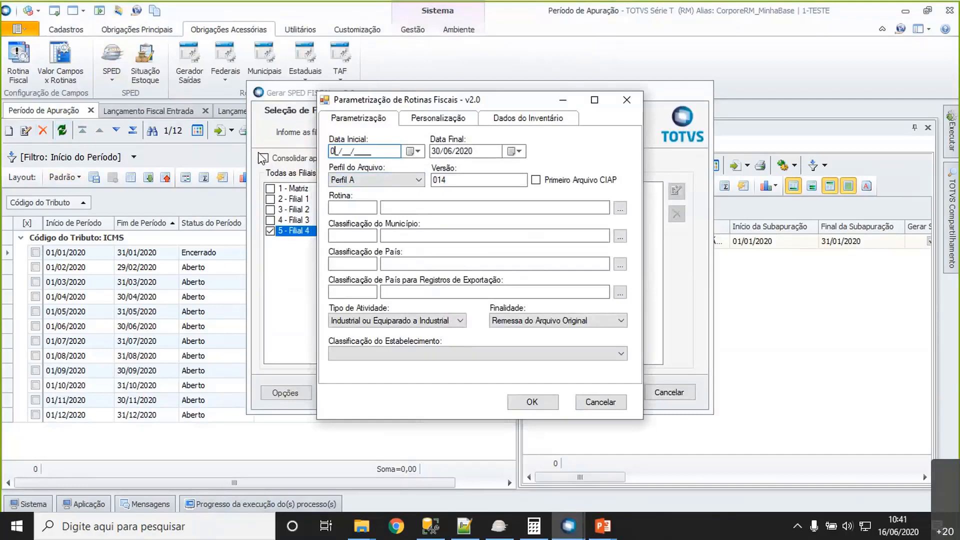
text(1/2020)
key(Tab)
- Set Rotina to 01 (Sped Fiscal), Classificação do Município to 1 (IBGE) and Classificação de País to 3 (Banco Central)
key(Tab)
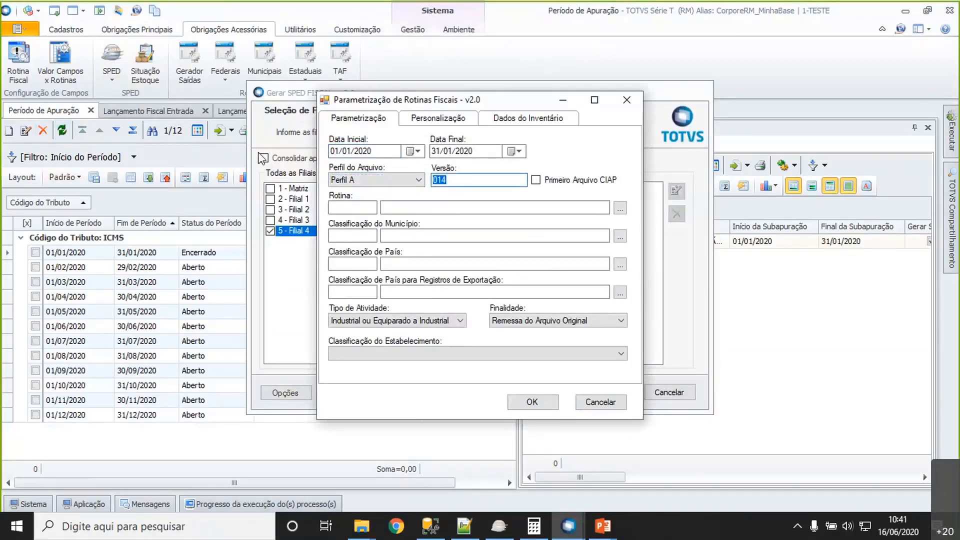
key(Tab)
text(01)
key(Tab)
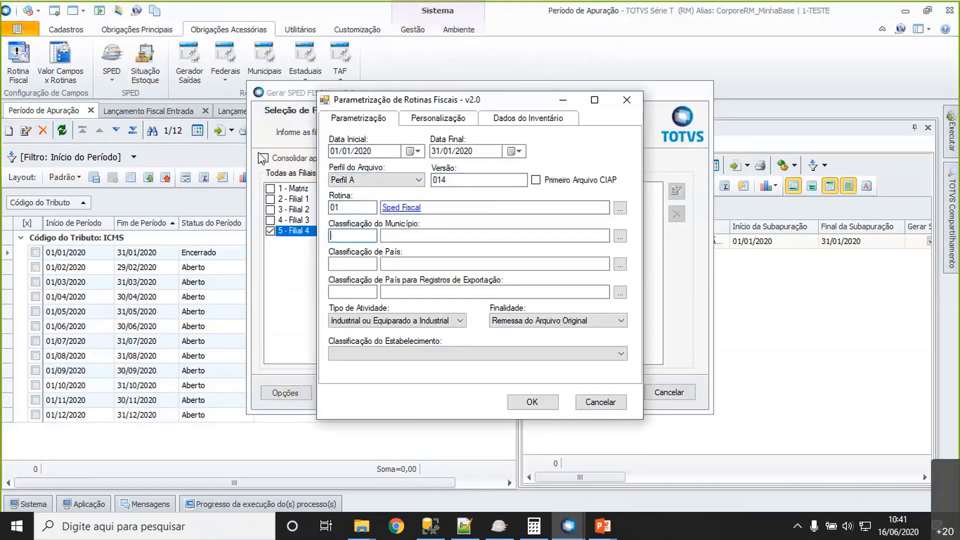
text(1)
key(Tab)
text(3)
- Set Classificação de País para Registros de Exportação to 3 (Banco Central) and Classificação do Estabelecimento to Outros, and confirm the branch parameters
key(Tab)
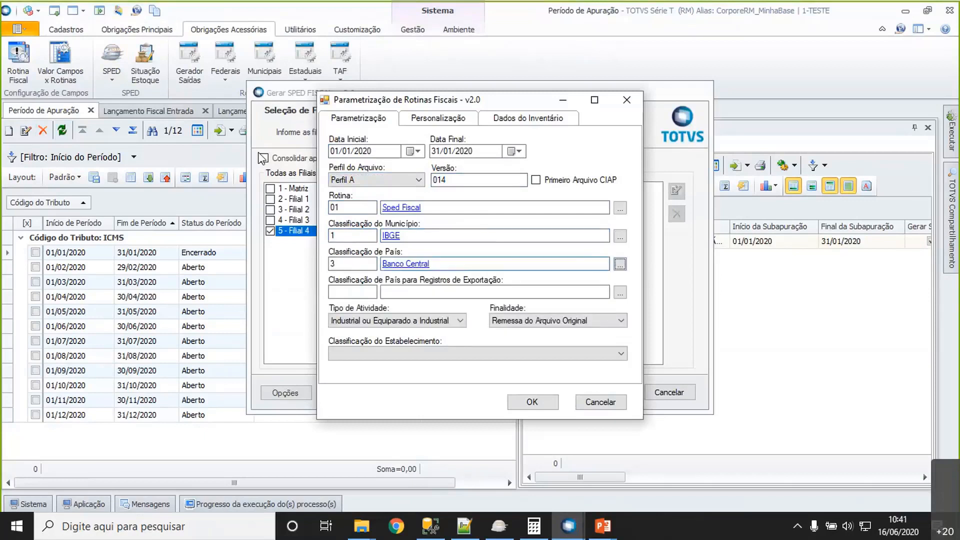
text(3)
key(Tab)
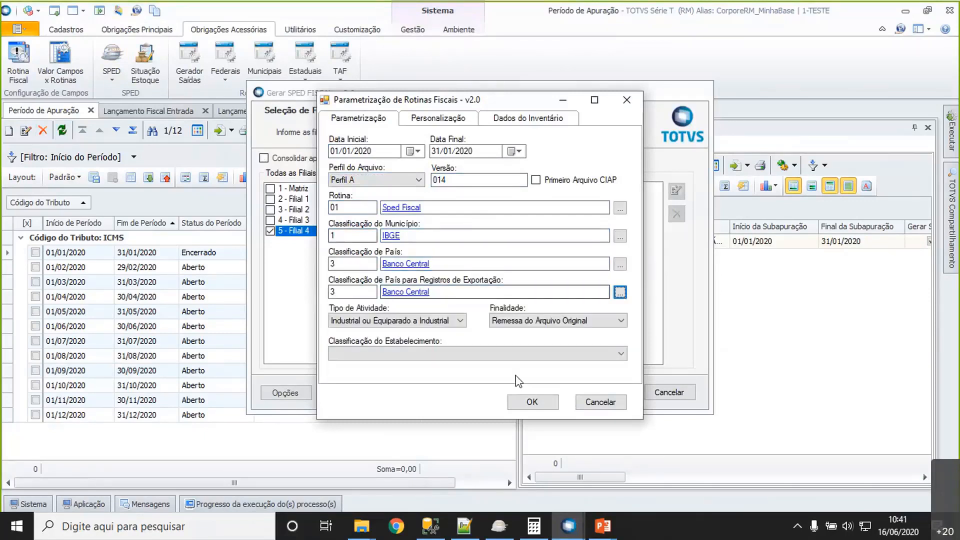
click(515, 354)
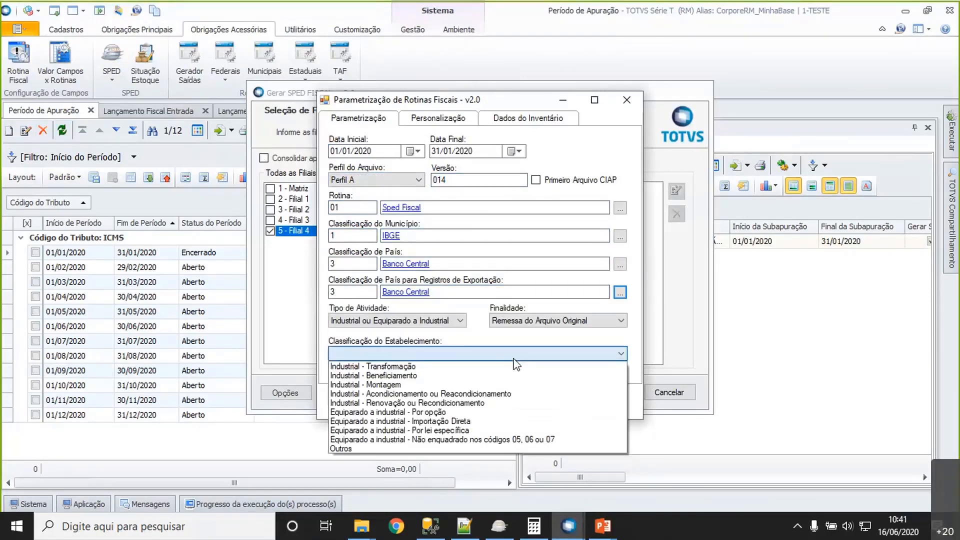
click(437, 448)
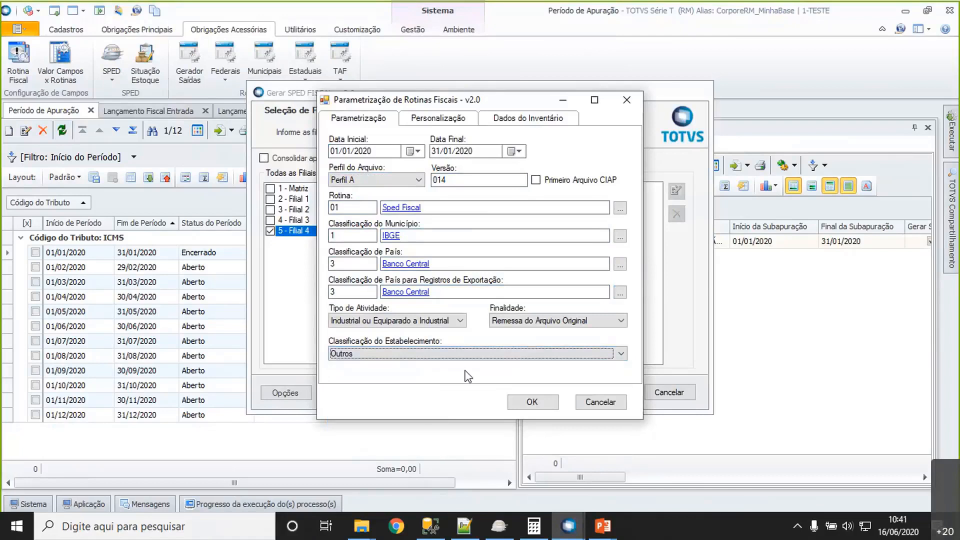
click(524, 120)
click(354, 120)
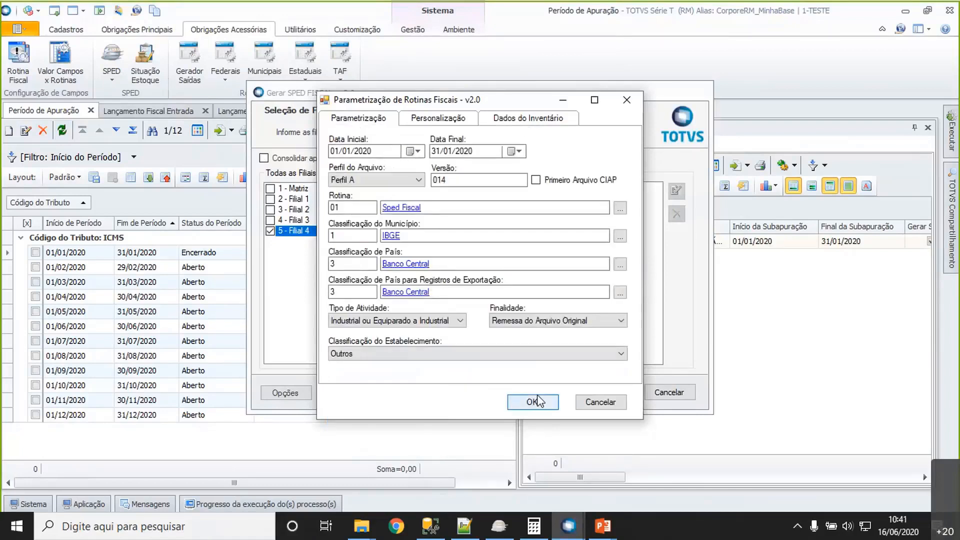
click(527, 403)
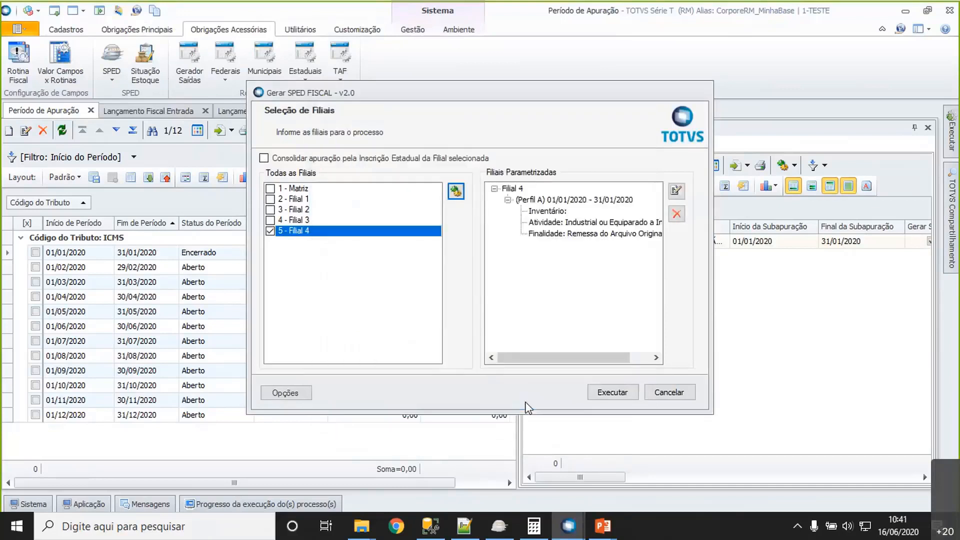
- Run the SPED Fiscal generation for Filial 4, save the file under the proposed name and close the execution log
click(621, 399)
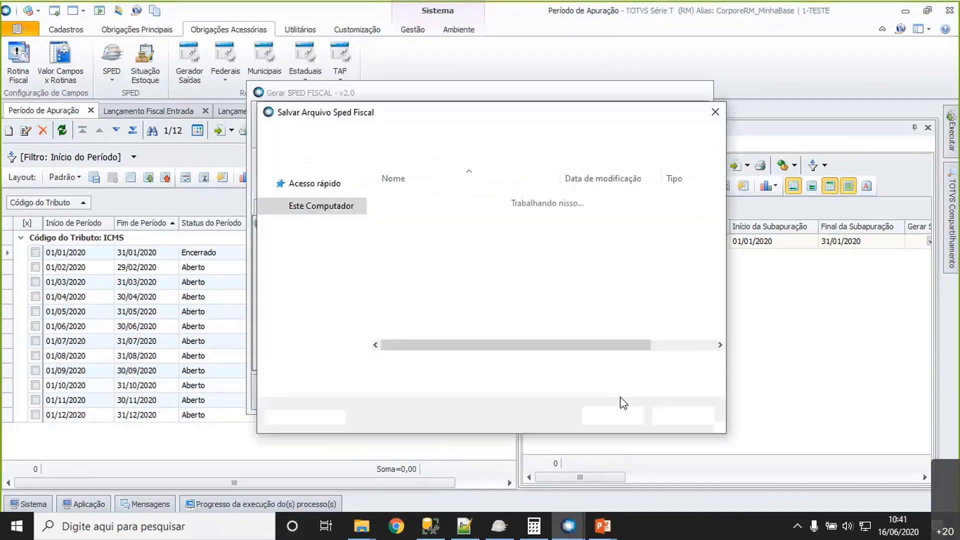
click(613, 415)
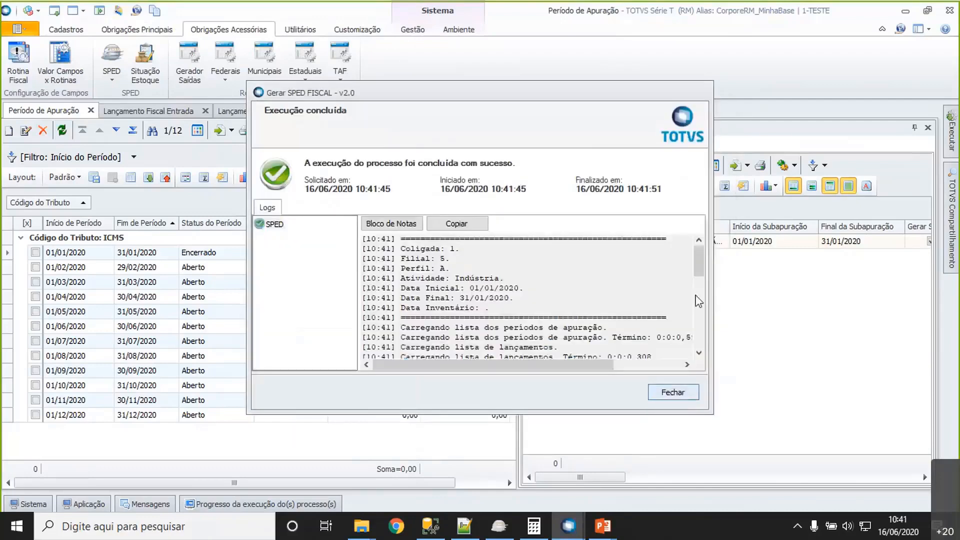
drag(705, 268, 683, 410)
click(676, 396)
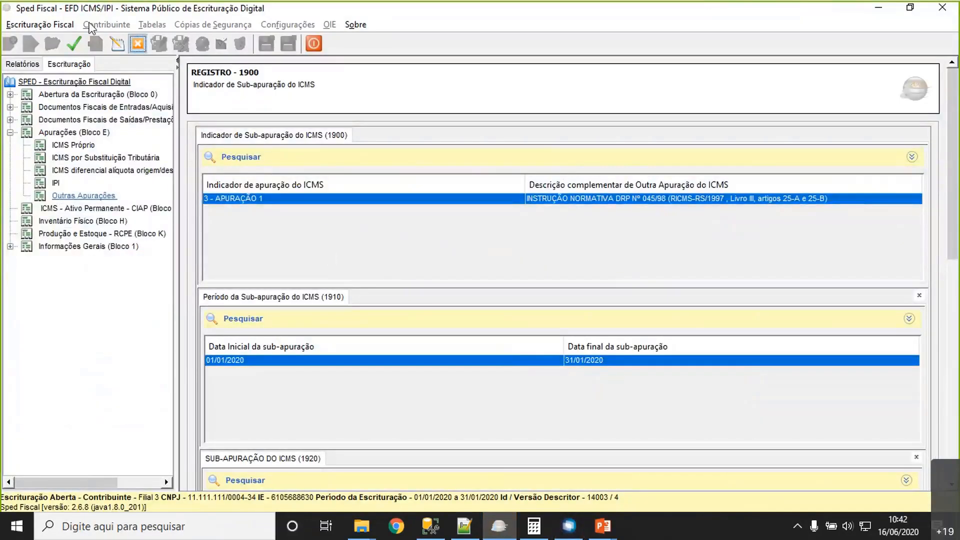
- In the Sped Fiscal validator, replace the open Filial 3 bookkeeping by importing SpedFiscal_2020_JAN_(1_5) (Perfil A - Indústria).txt and validate its content
click(137, 44)
click(47, 26)
mouse_move(125, 42)
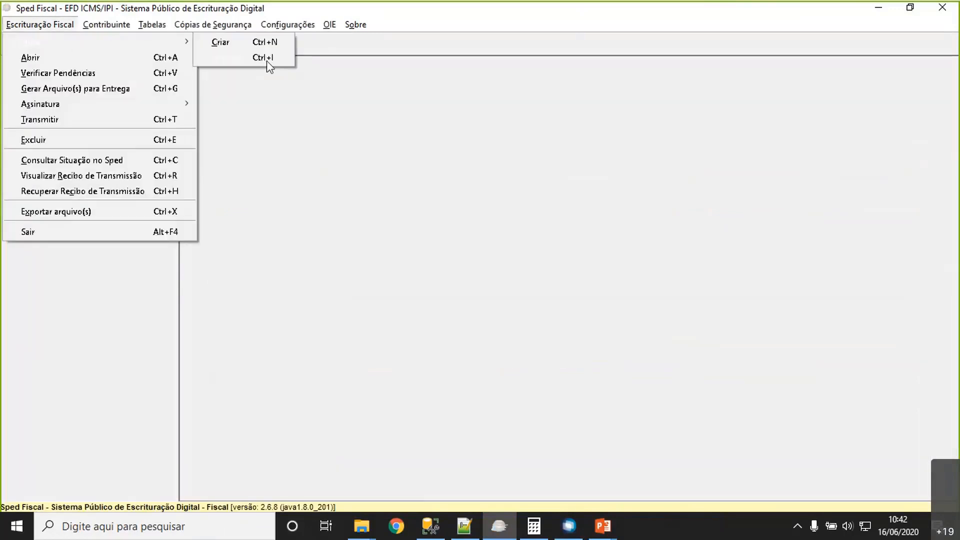
click(235, 59)
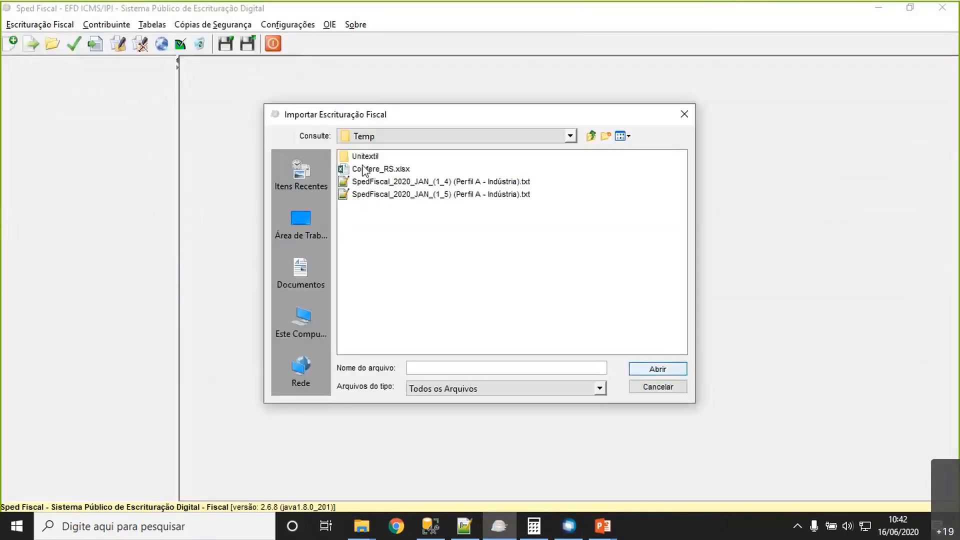
click(392, 195)
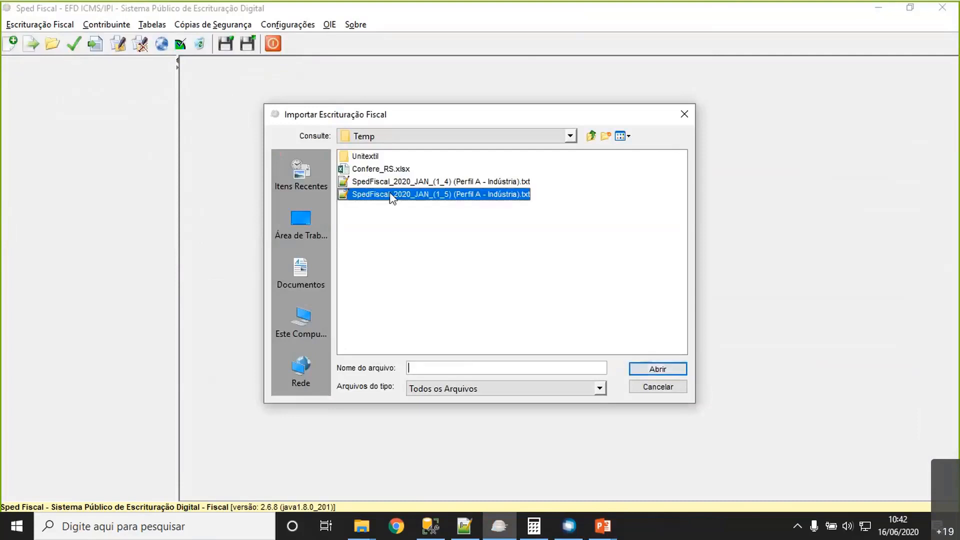
click(665, 369)
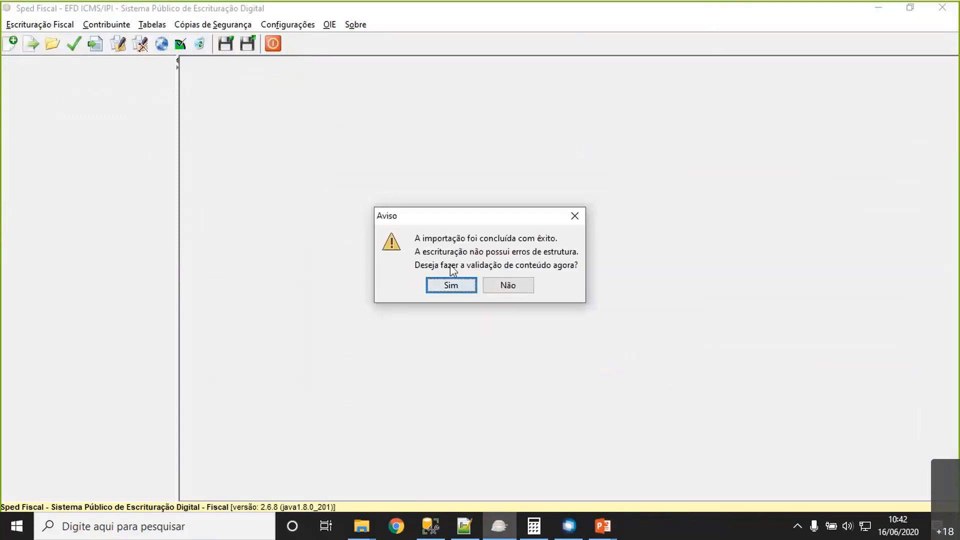
click(459, 288)
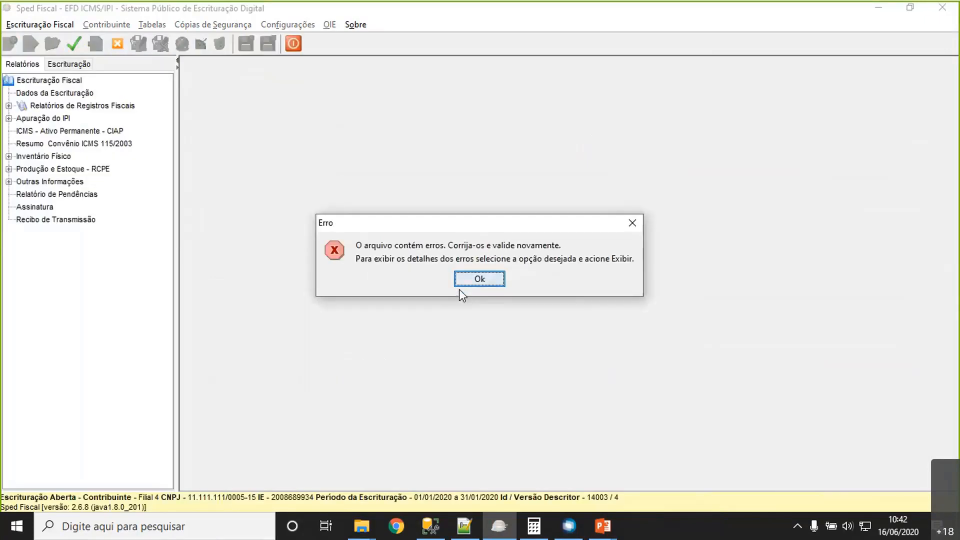
click(475, 279)
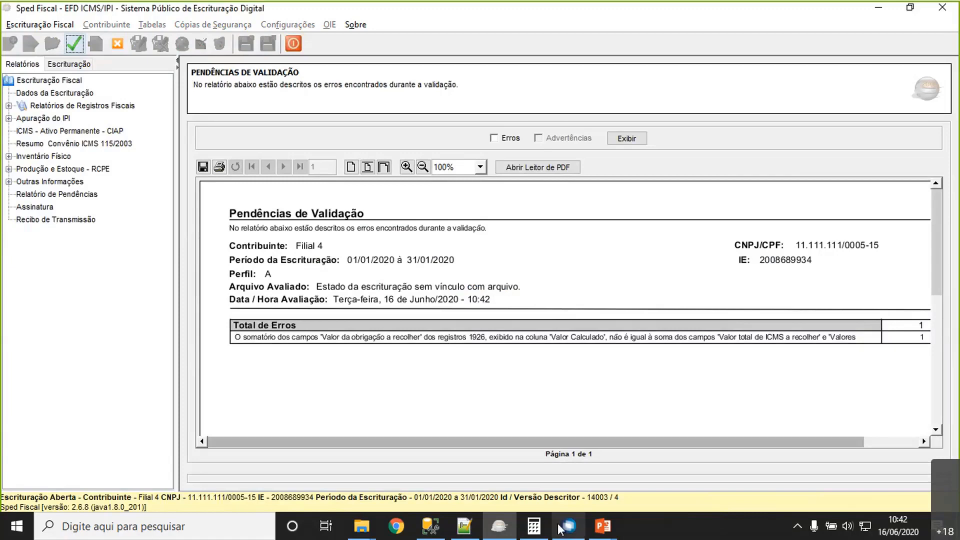
- Switch to TOTVS RM and view the credit and debit values of the Apuração 1 subapuração
mouse_move(560, 529)
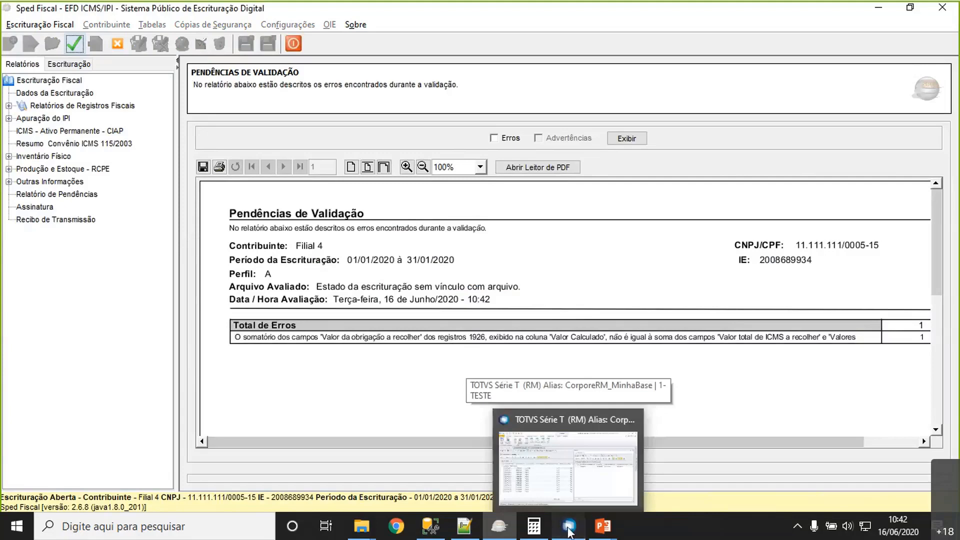
click(569, 528)
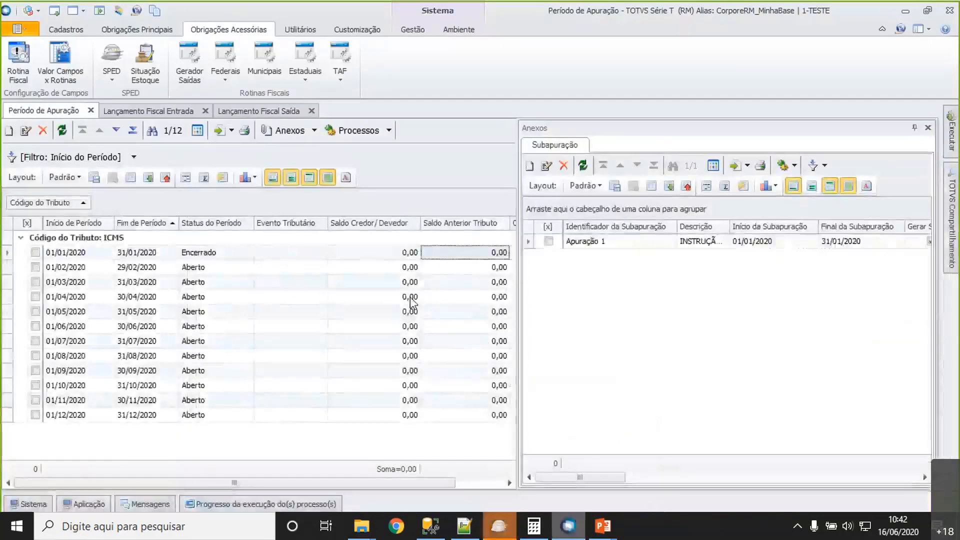
click(648, 245)
double_click(648, 245)
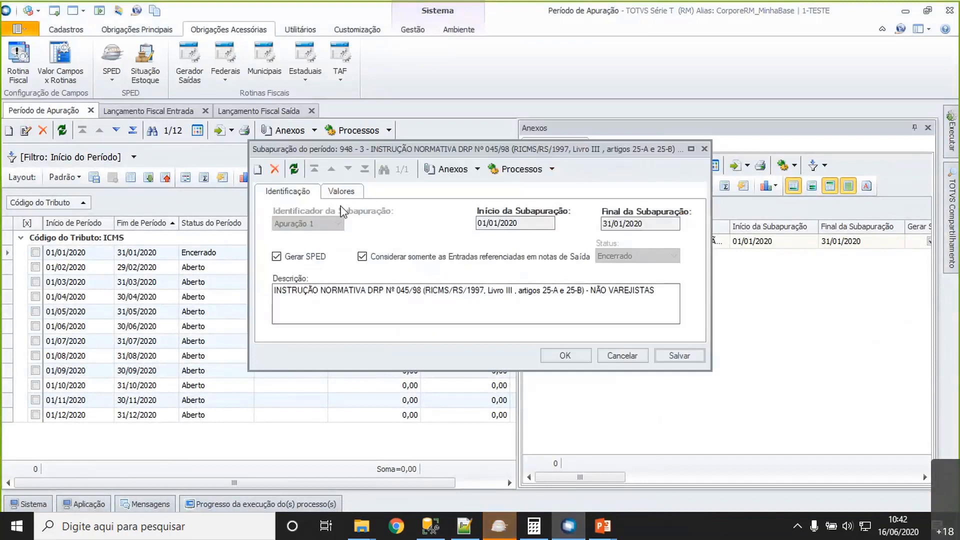
click(340, 191)
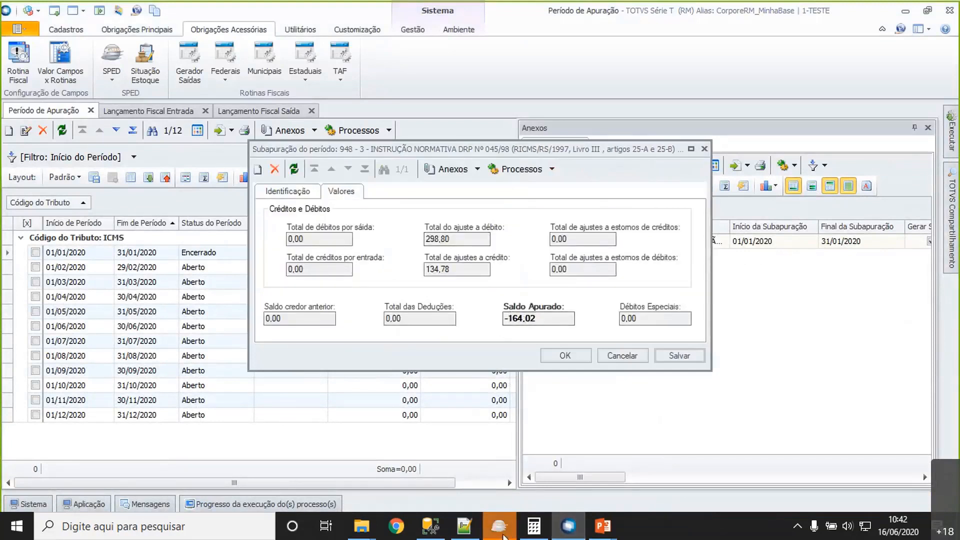
- Switch back to Sped Fiscal and open Outras Apurações under Apurações (Bloco E) of the Filial 4 bookkeeping
click(500, 530)
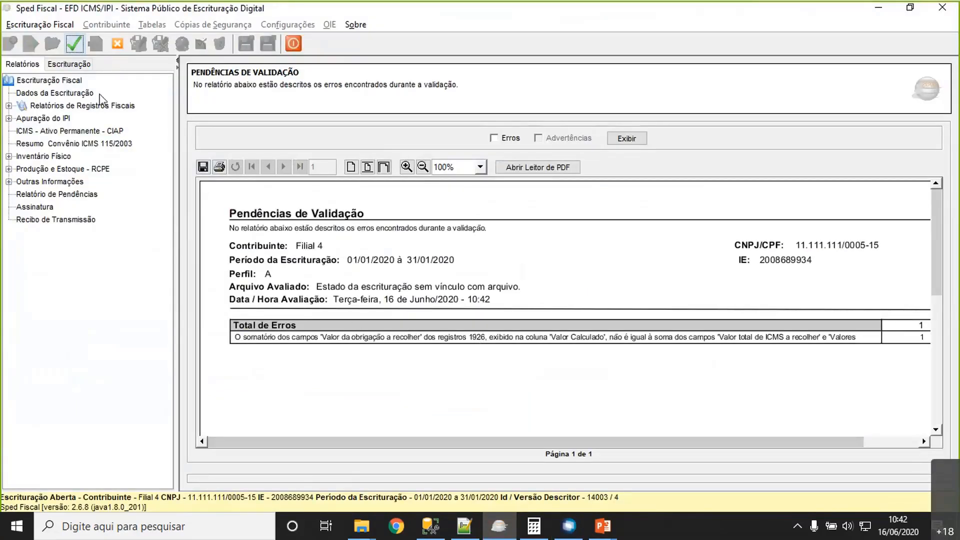
click(67, 65)
double_click(54, 83)
double_click(55, 133)
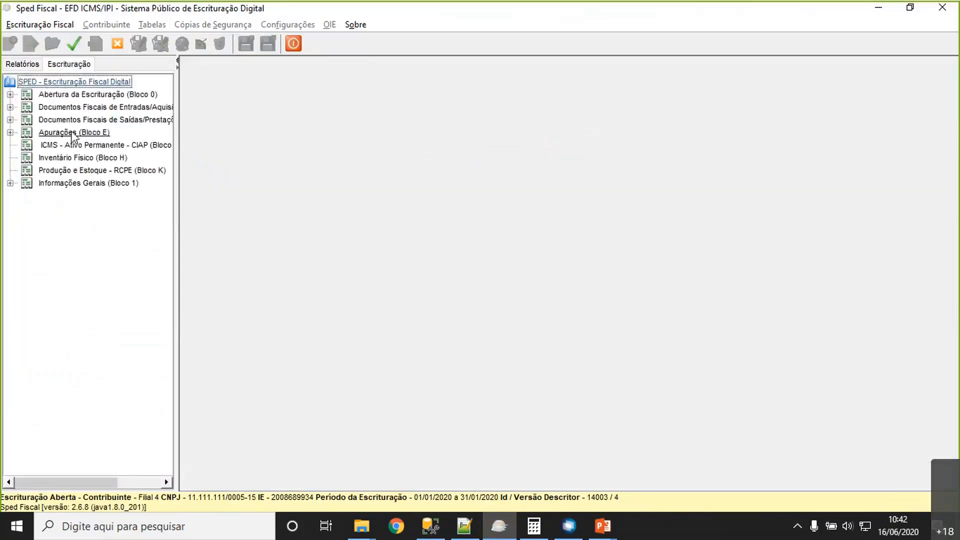
click(83, 195)
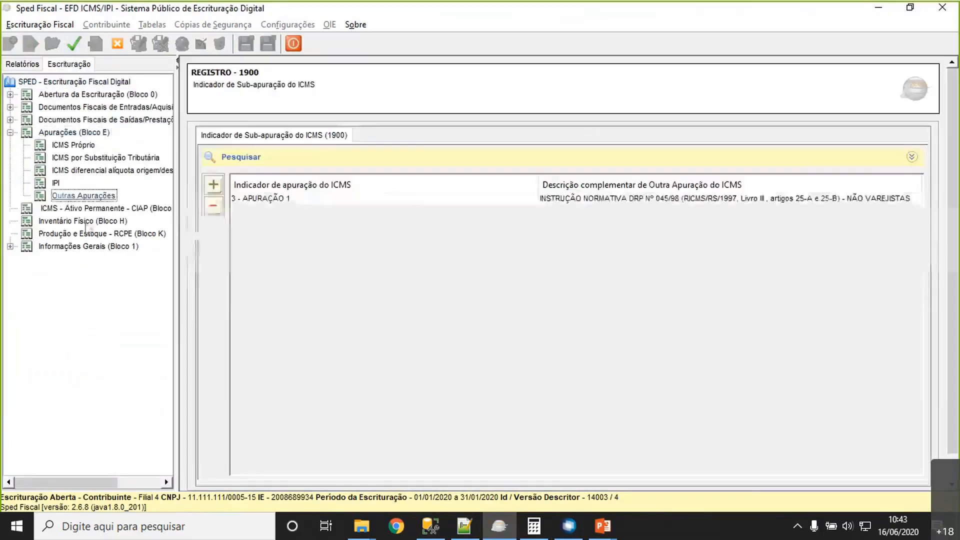
- Expand Apuração 1 and its January 2020 period down to the register 1920 sub-apuração and its detail records
click(379, 199)
click(660, 360)
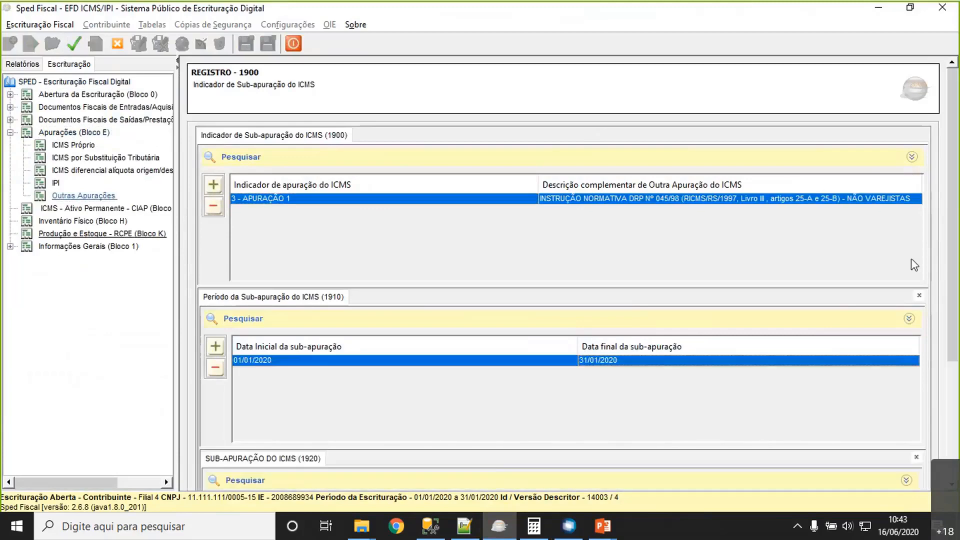
scroll(952, 220, down, 3)
click(718, 349)
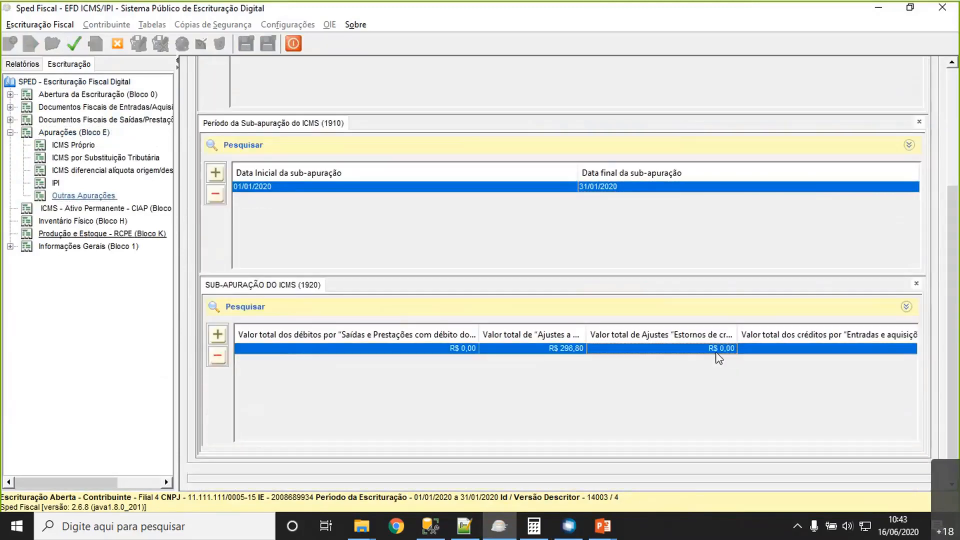
scroll(948, 297, down, 3)
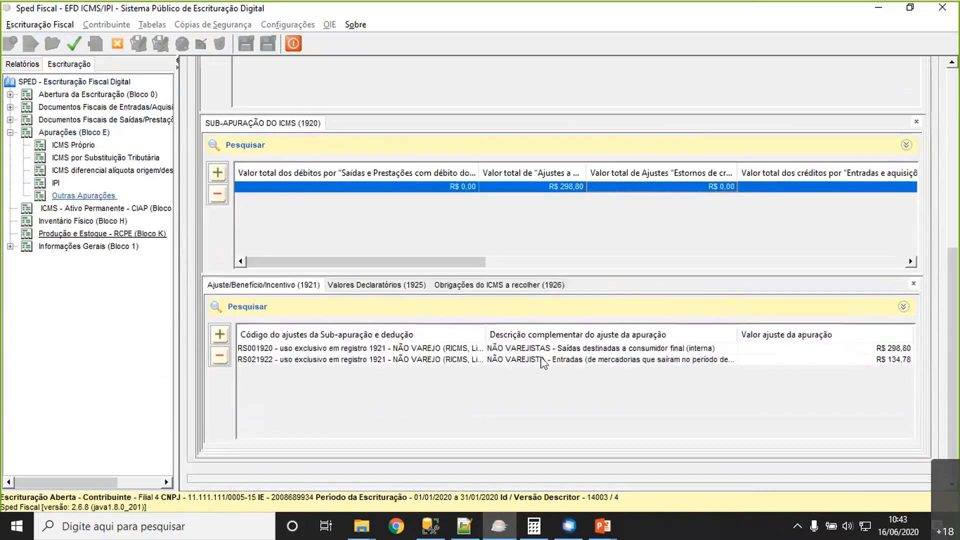
- Examine the sub-apuração's adjustments (1921), Valores Declaratórios (1925) and Obrigações do ICMS a recolher (1926)
click(523, 289)
click(389, 286)
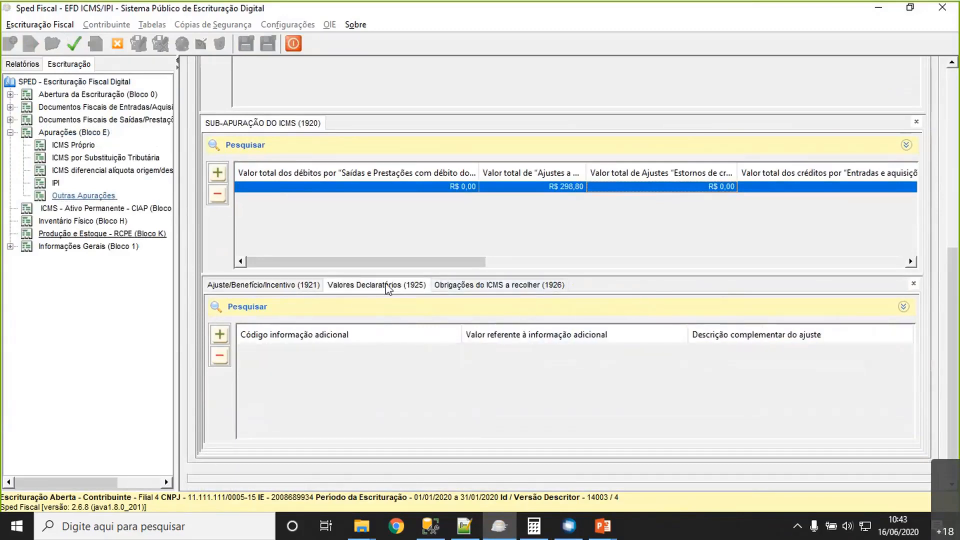
click(264, 287)
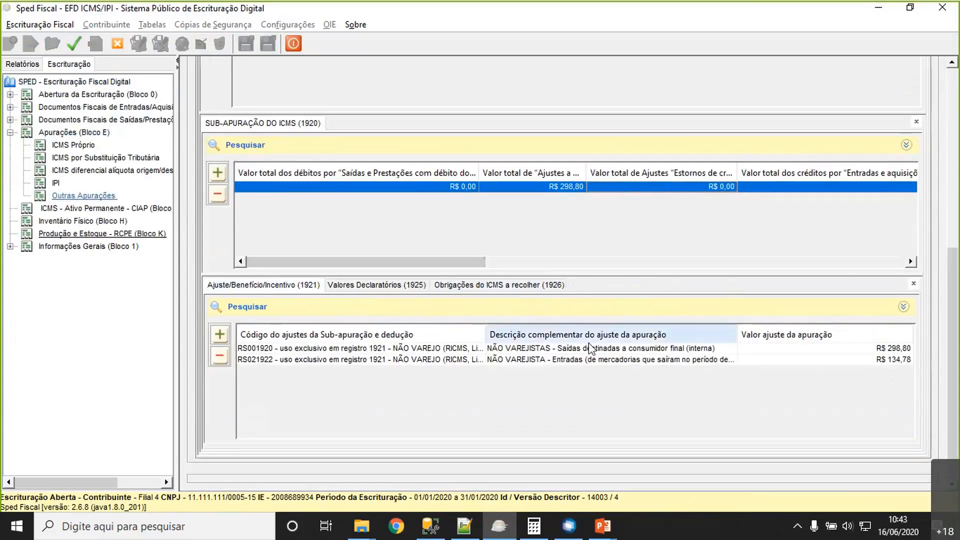
click(494, 288)
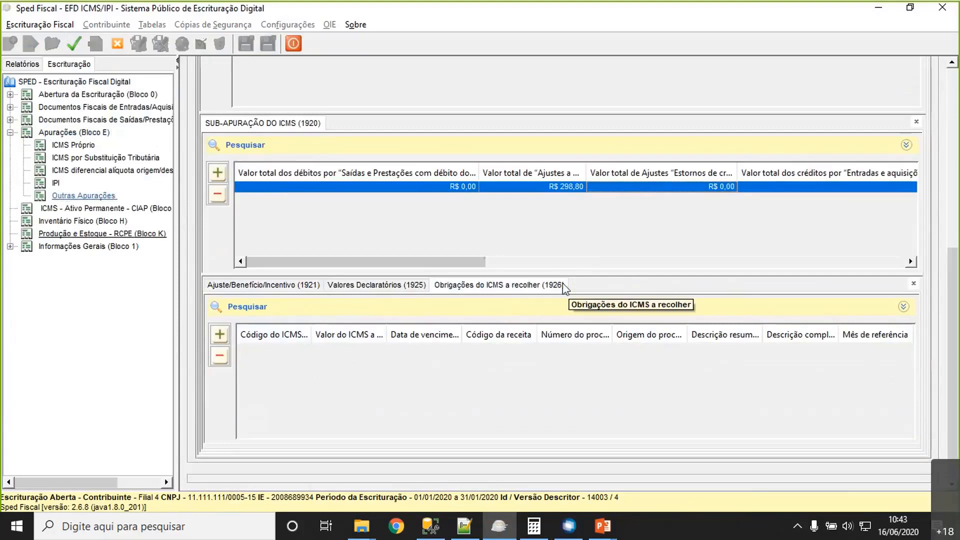
- Open a new register 1926 form to view the valid Código do ICMS a recolher options, and close it without saving
click(219, 335)
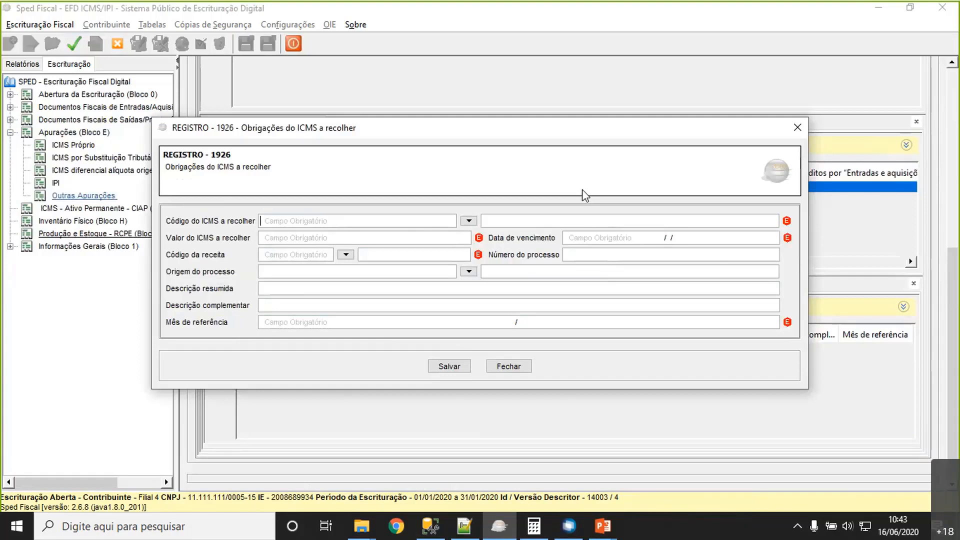
click(469, 220)
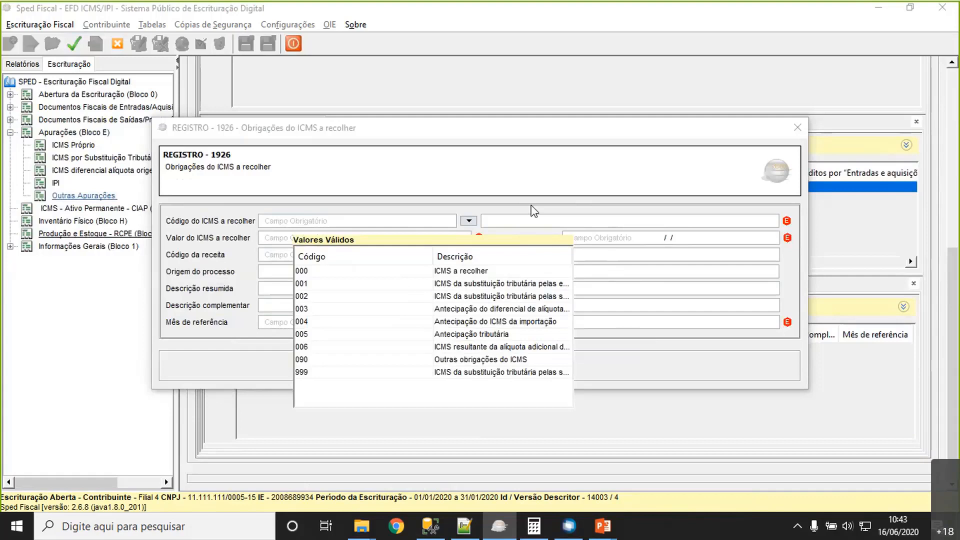
click(531, 218)
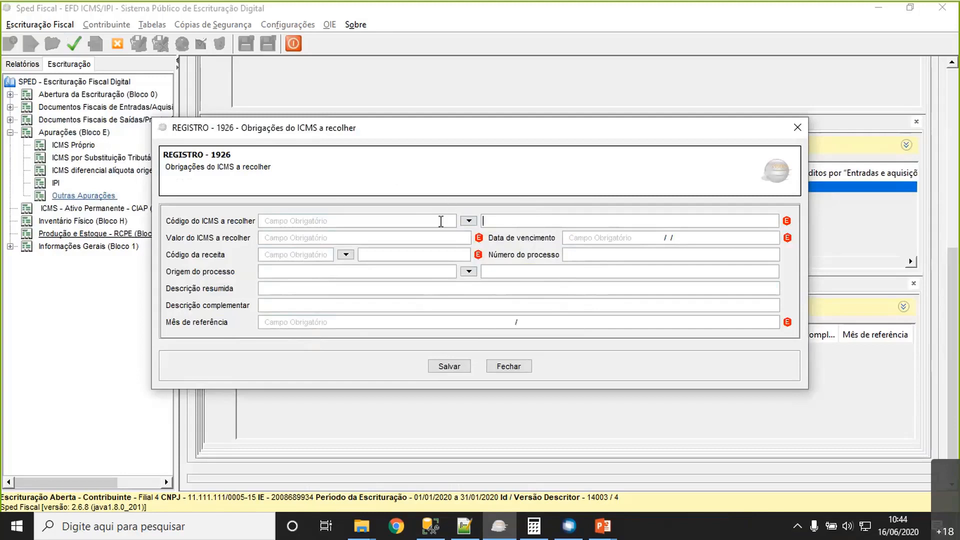
click(506, 374)
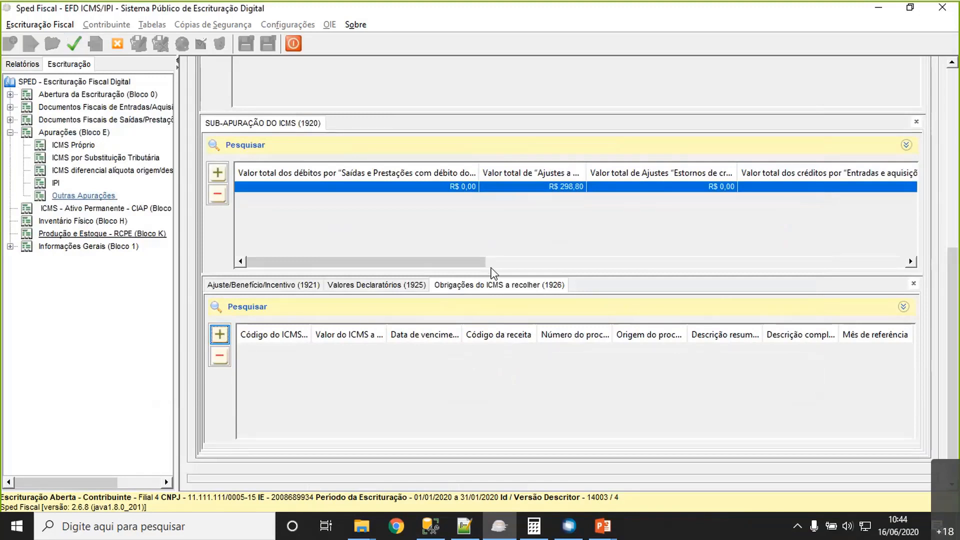
- Switch to TOTVS RM, close the Apuração 1 subapuração details and select the January 2020 ICMS period
click(568, 533)
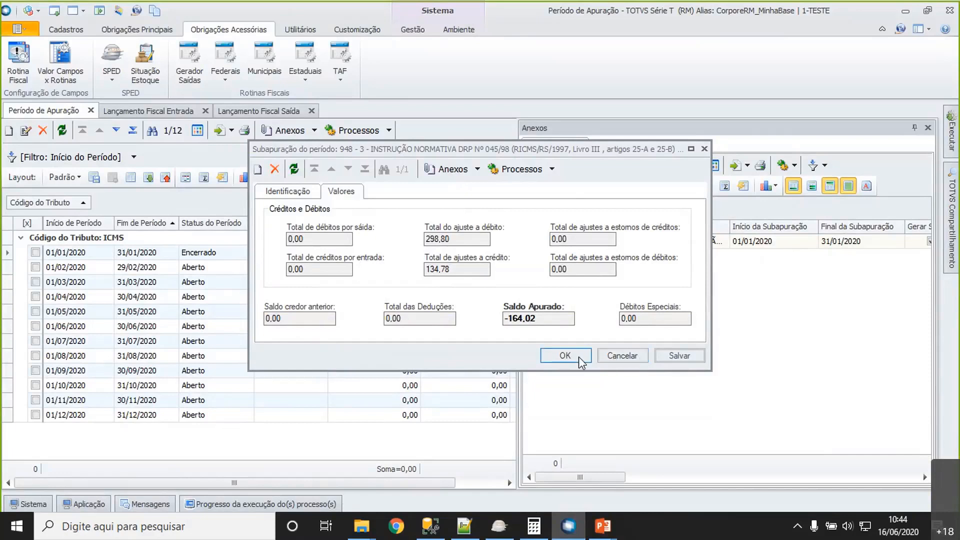
click(564, 356)
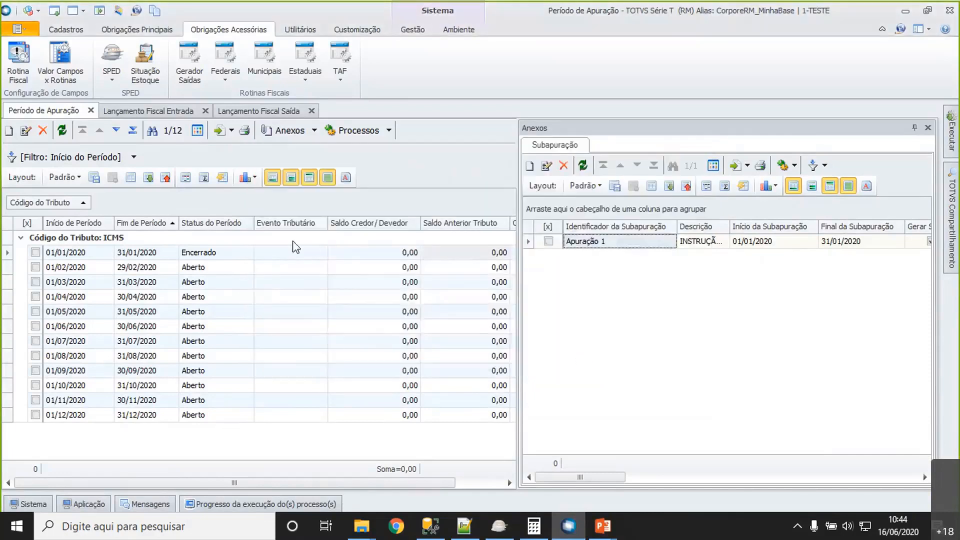
click(225, 256)
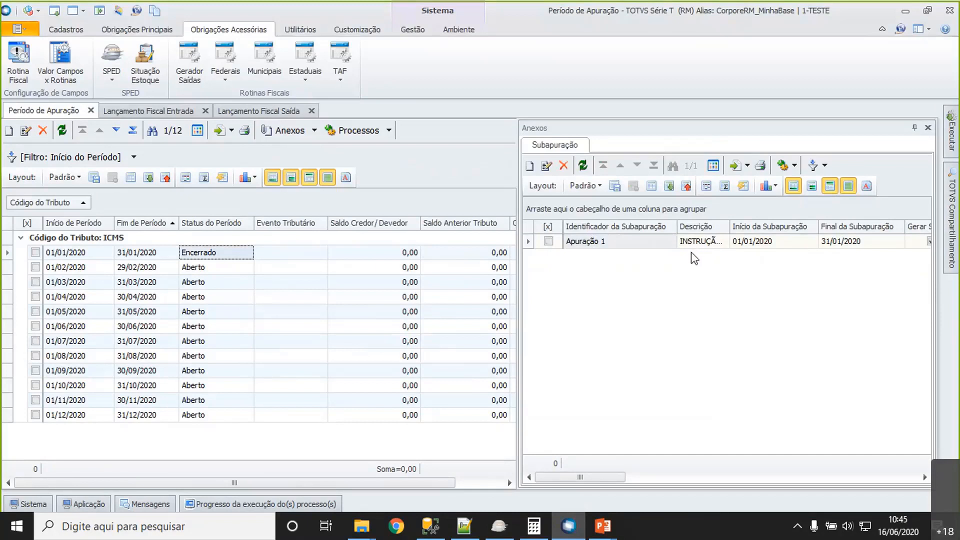
click(305, 255)
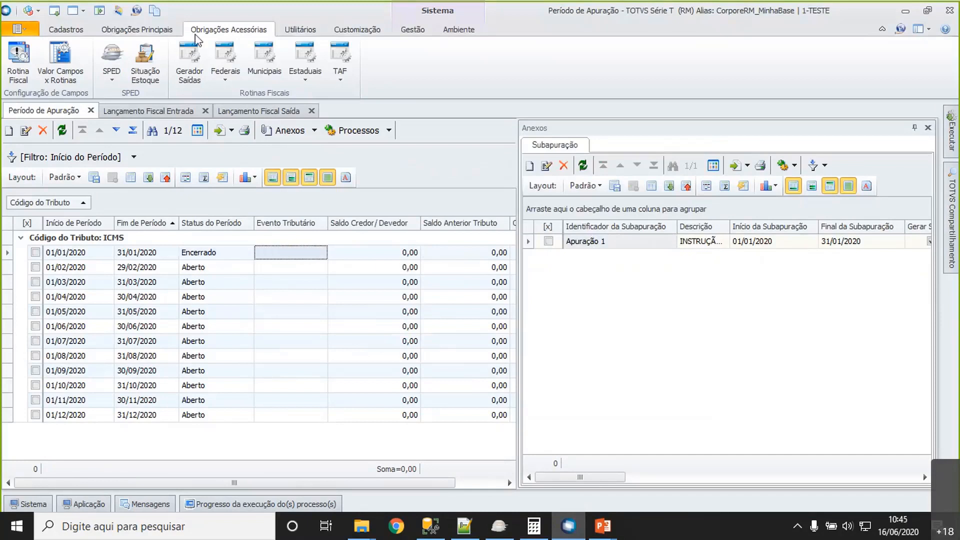
- Start a new Outros Débitos/Créditos entry and set its Tributo to ICMS
click(129, 31)
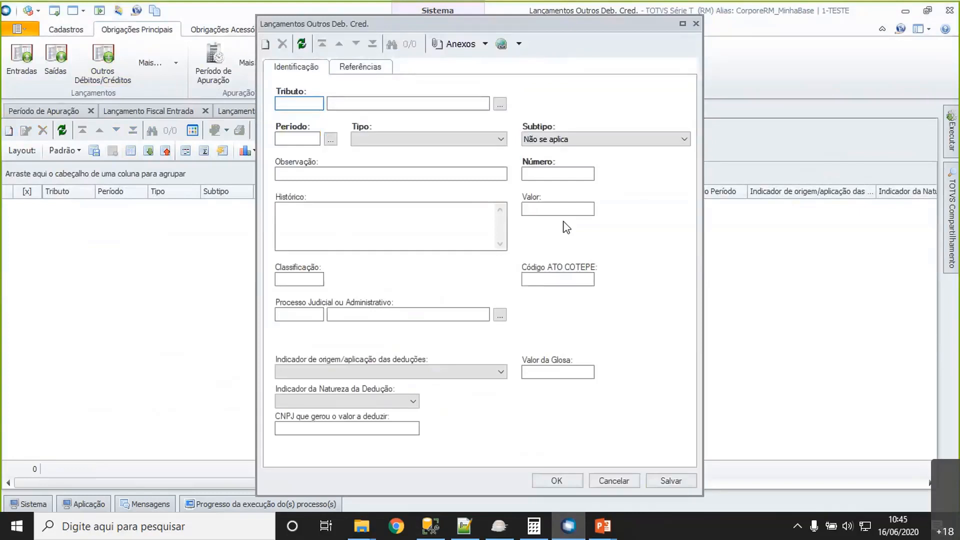
text(icms)
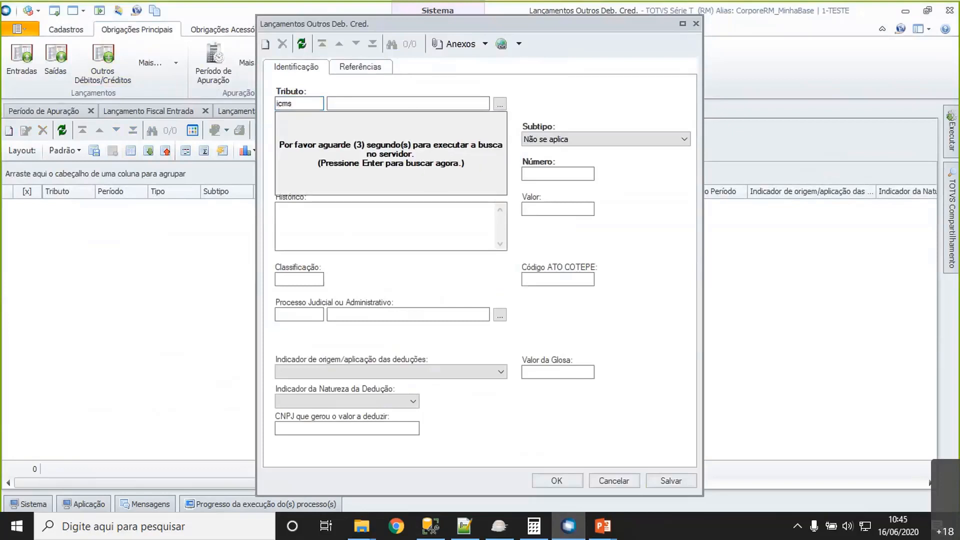
key(Tab)
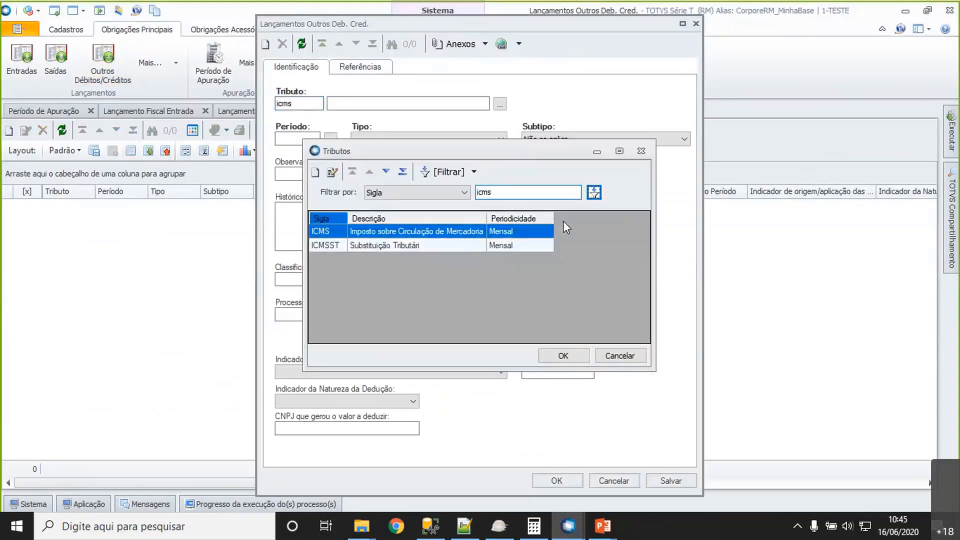
click(524, 234)
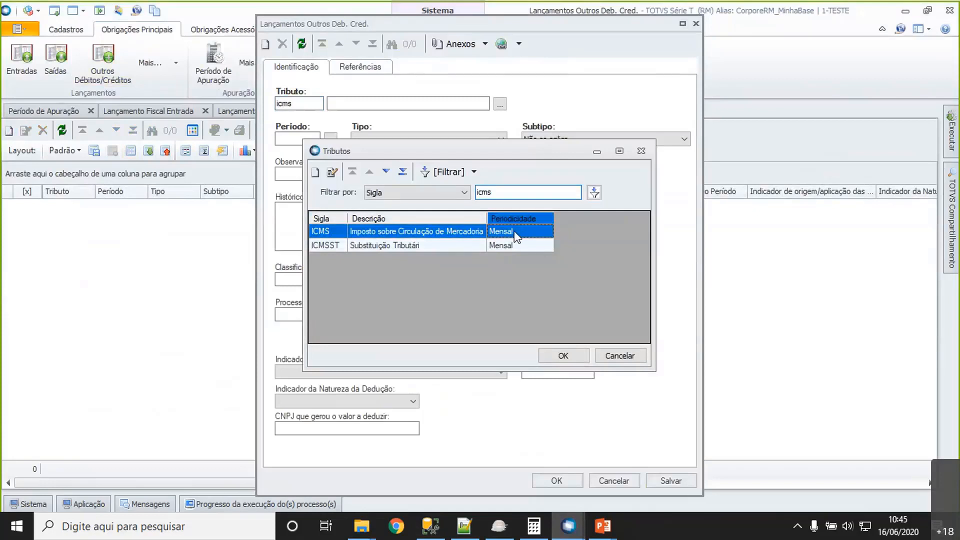
double_click(516, 235)
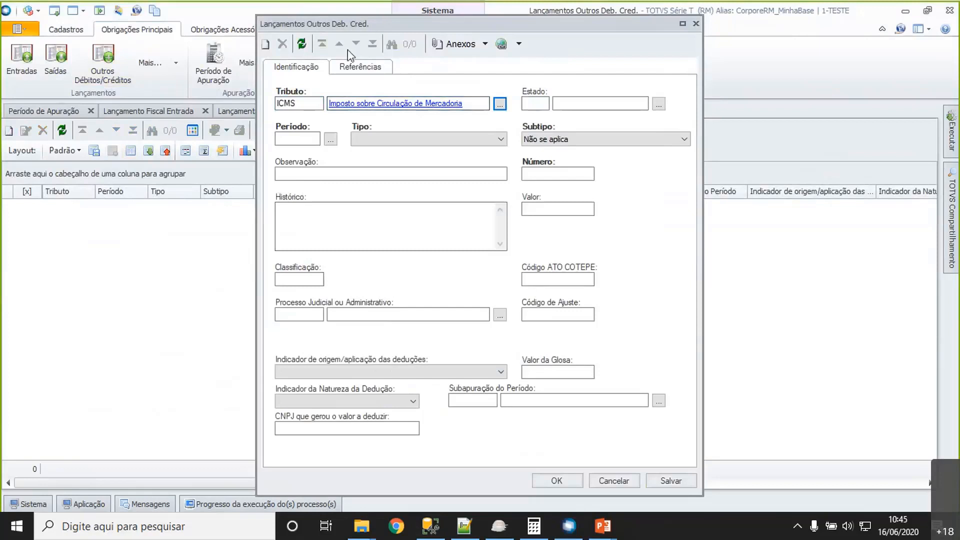
- Look up the Subapuração do Período options with the filter "%", and cancel the new entry without saving
click(461, 400)
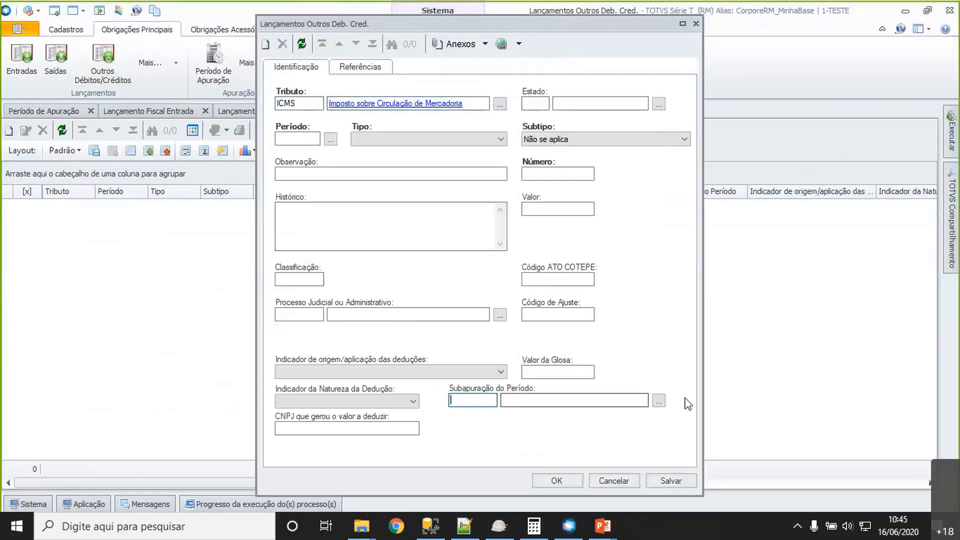
click(659, 400)
text(%)
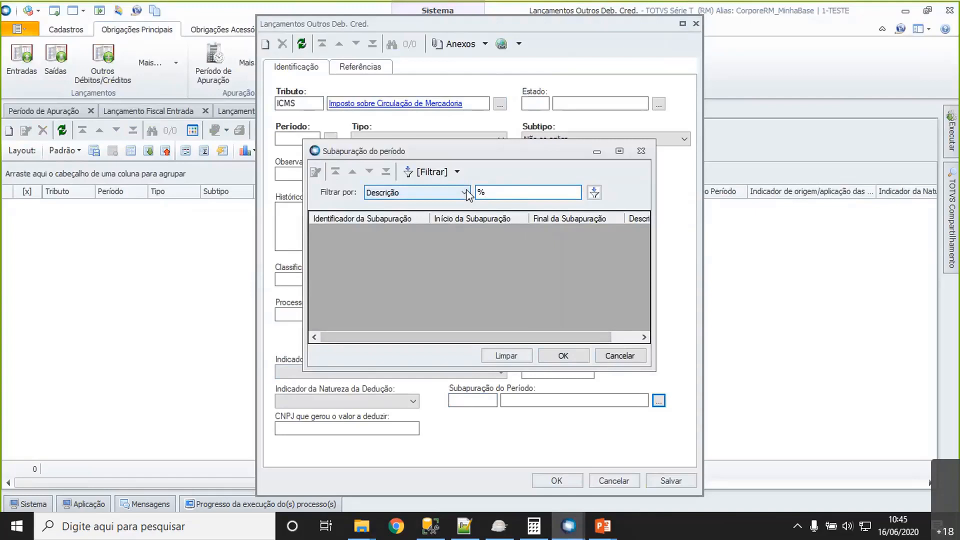
click(618, 355)
click(614, 479)
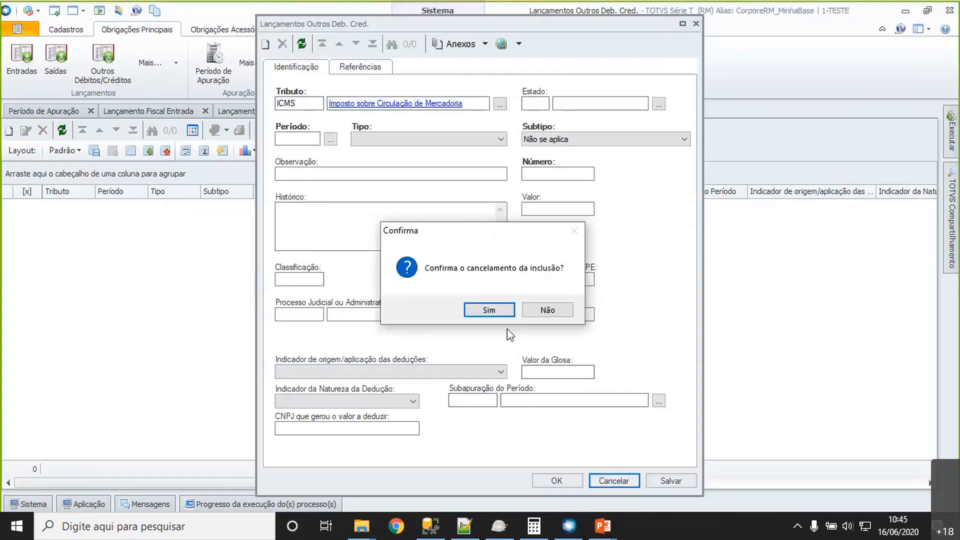
click(483, 311)
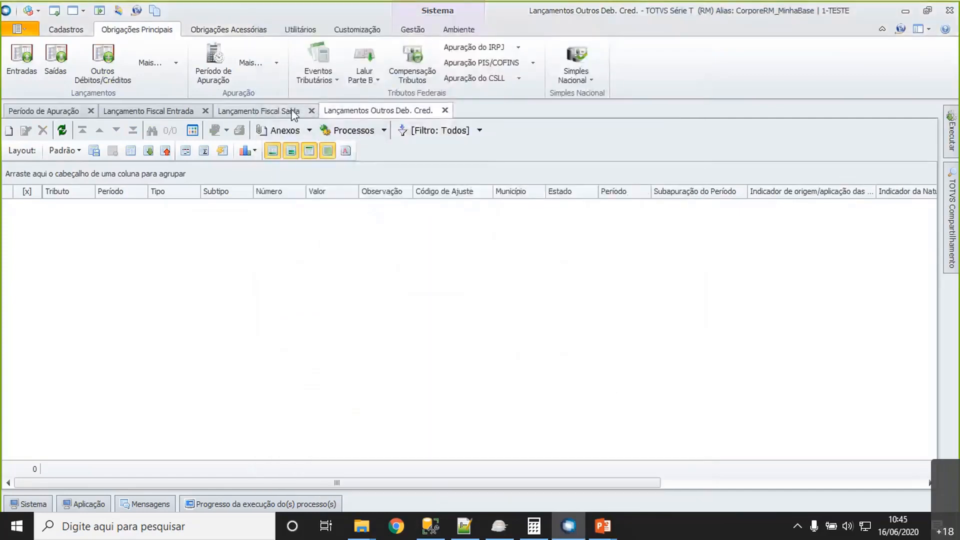
- Return to the Período de Apuração view and open the Apuração 1 subapuração record of January 2020
click(55, 114)
click(698, 243)
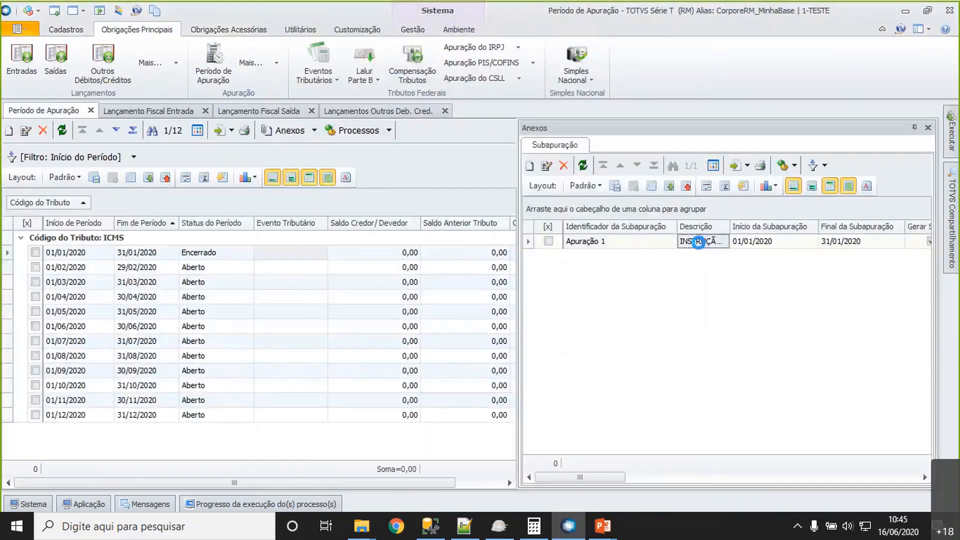
double_click(698, 243)
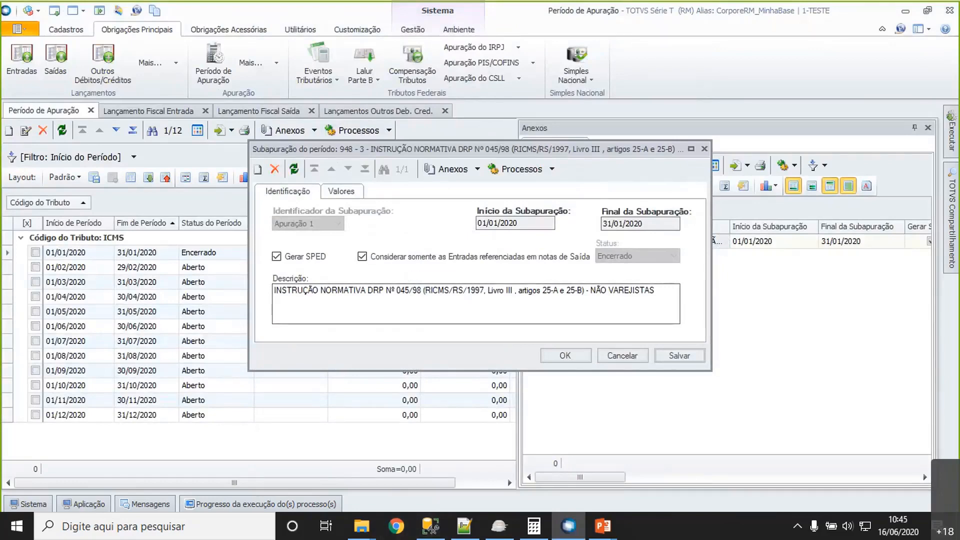
- Switch to the Guia Prático da EFD in Chrome and search the document for "1920:"
key(alt+Tab)
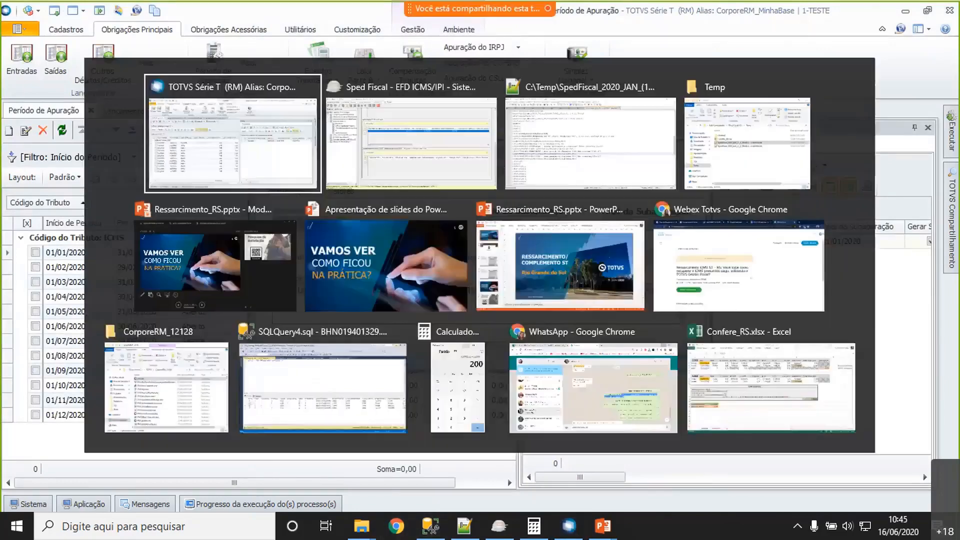
key(Tab)
key(Tab)
key(Tab)
key(Tab)
key(Tab)
key(Tab)
key(Tab)
key(Tab)
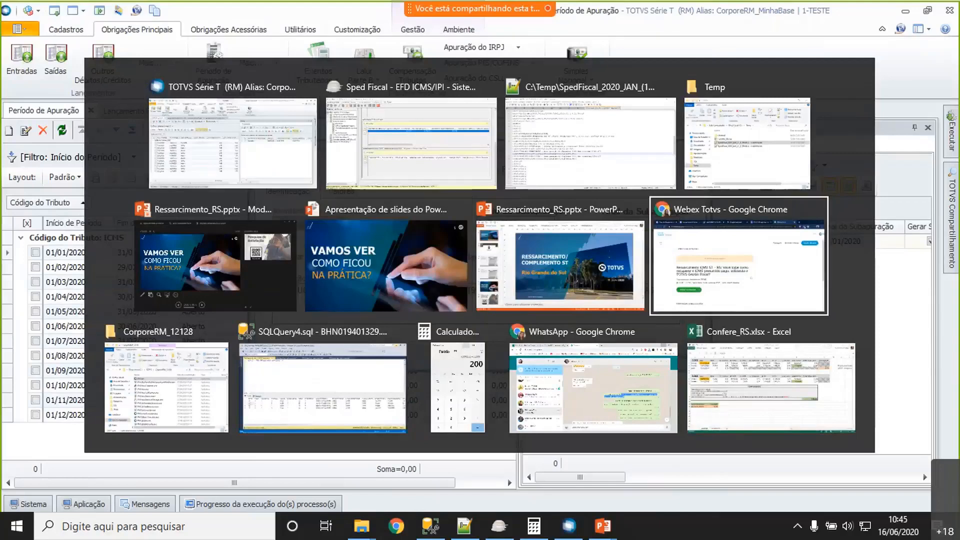
key(shift+Tab)
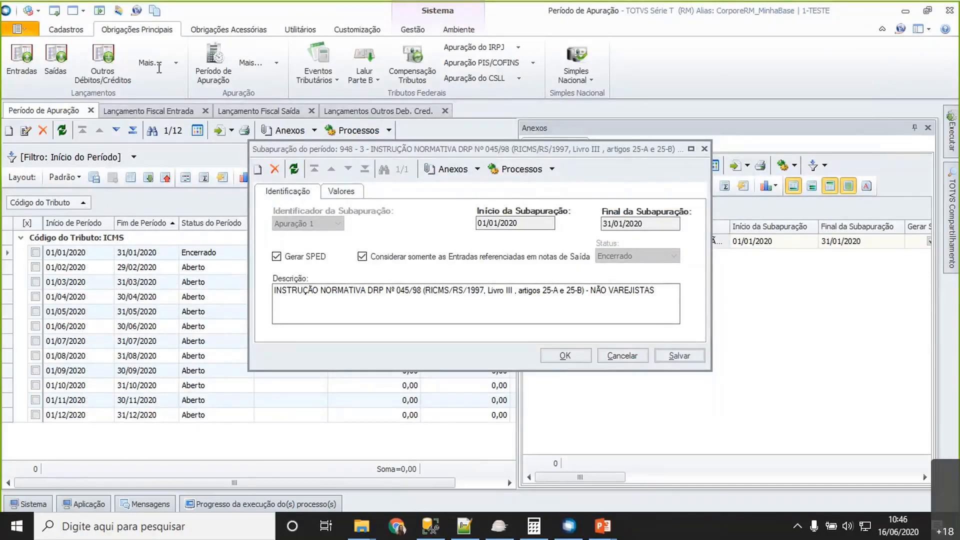
key(alt+Tab)
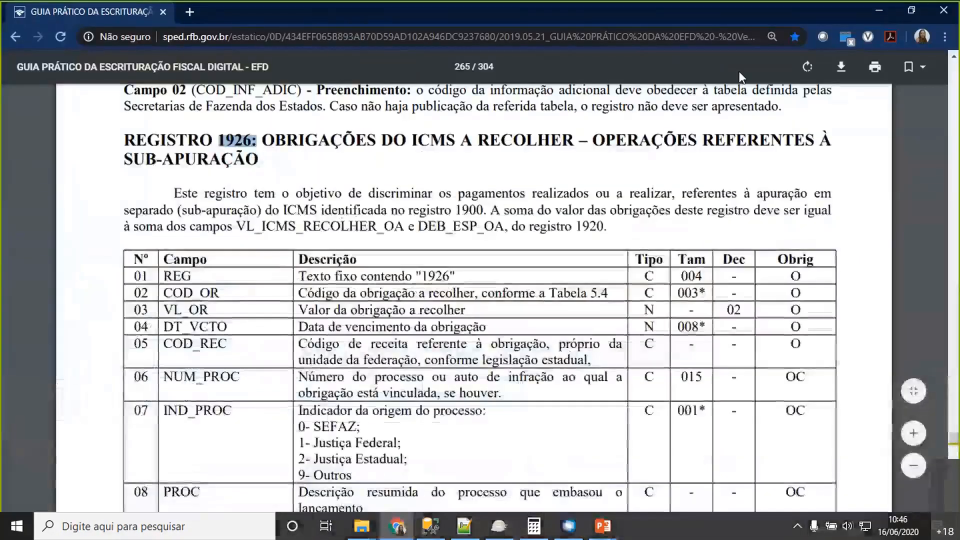
click(824, 179)
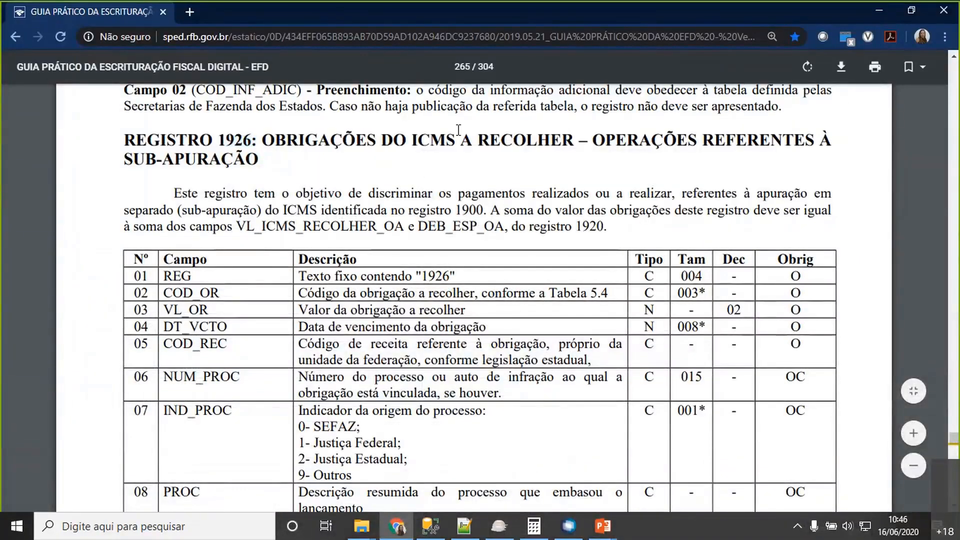
key(ctrl+f)
text(1)
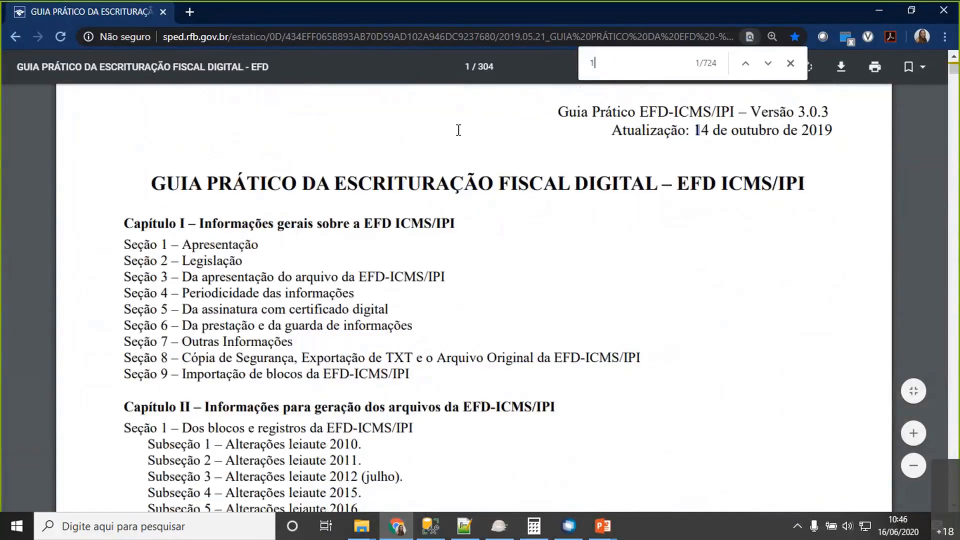
text(920:)
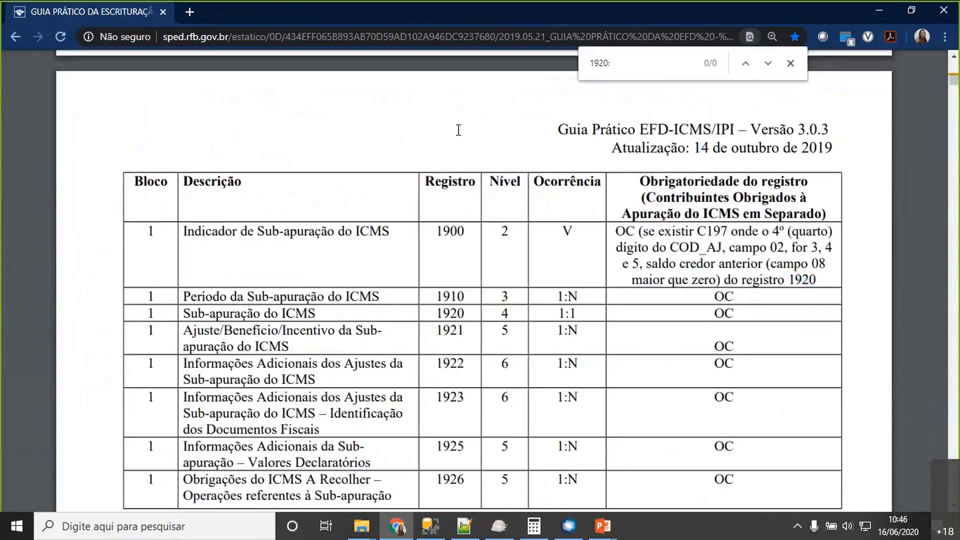
- Examine the description and field table of Registro 1920 along with the validation rules for Campo 02
scroll(482, 270, down, 9)
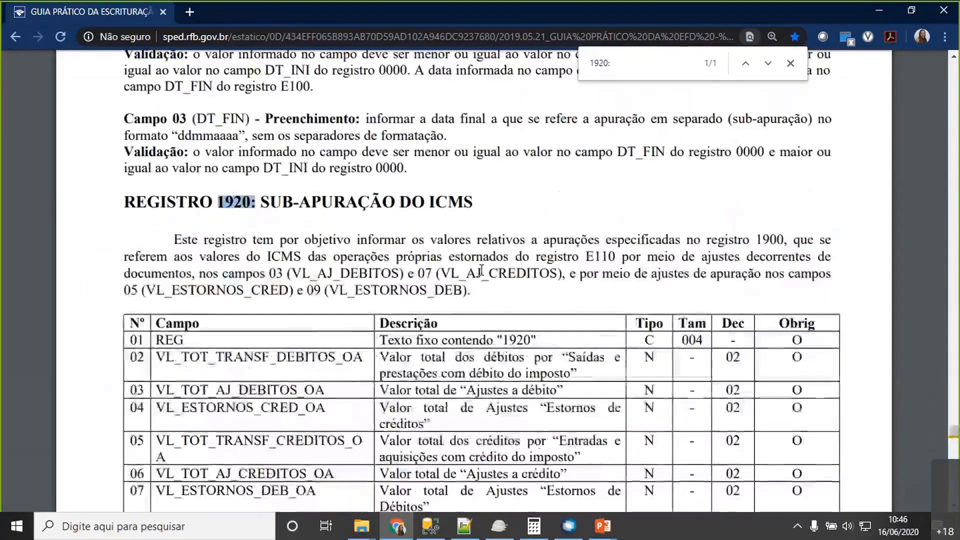
scroll(482, 270, up, 6)
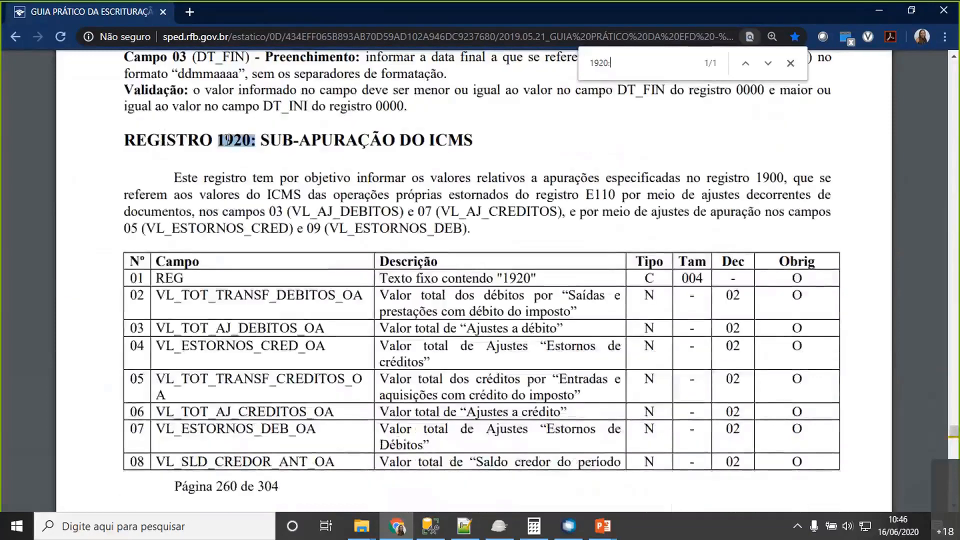
scroll(369, 230, down, 1)
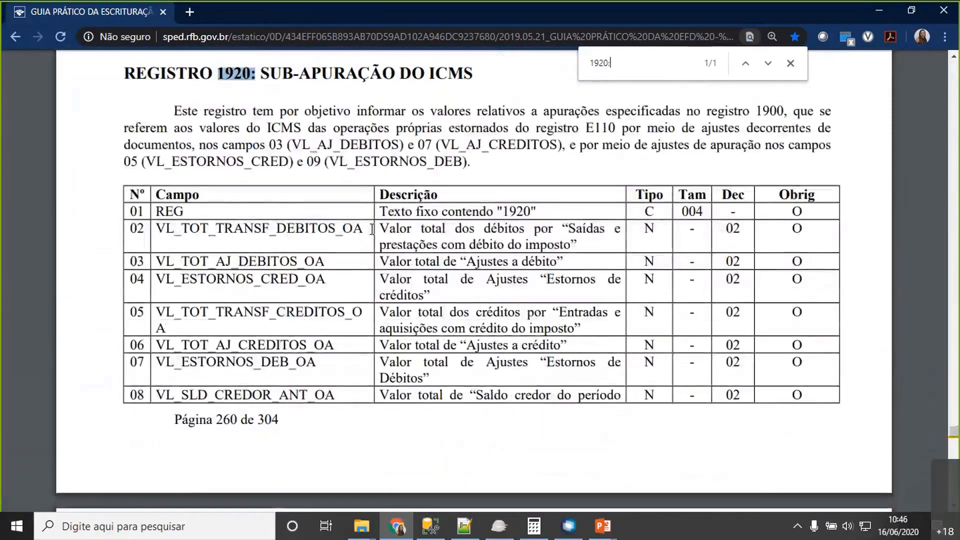
scroll(375, 229, down, 11)
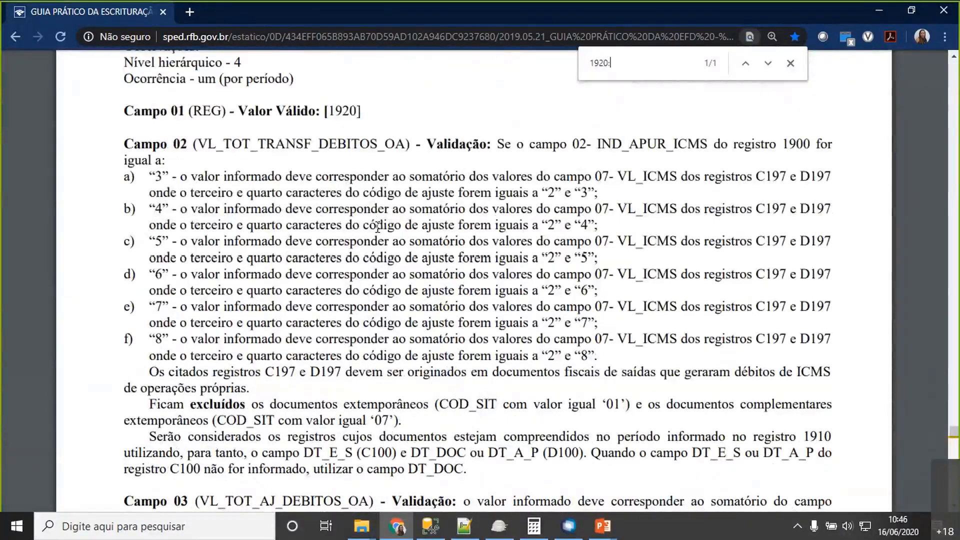
scroll(378, 388, down, 3)
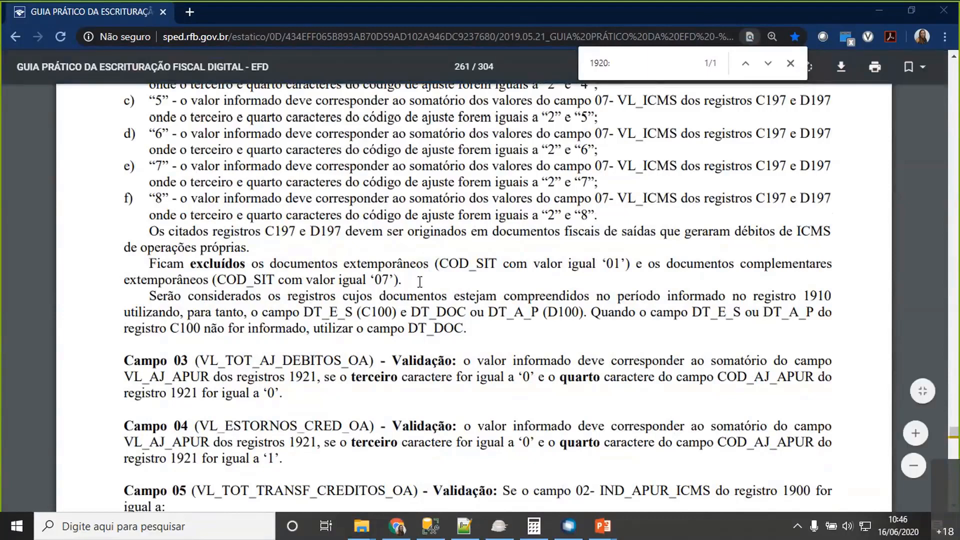
scroll(420, 281, up, 10)
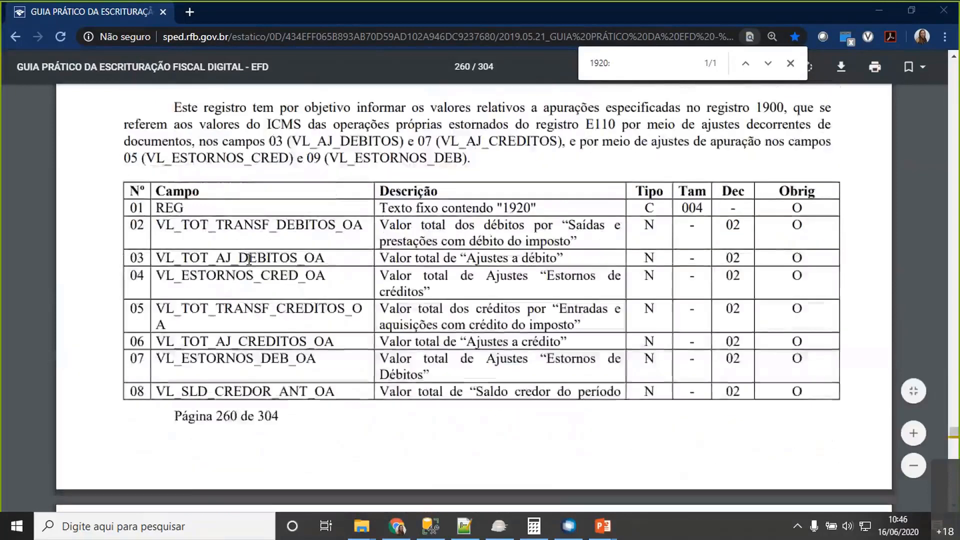
scroll(249, 263, up, 3)
scroll(249, 262, down, 2)
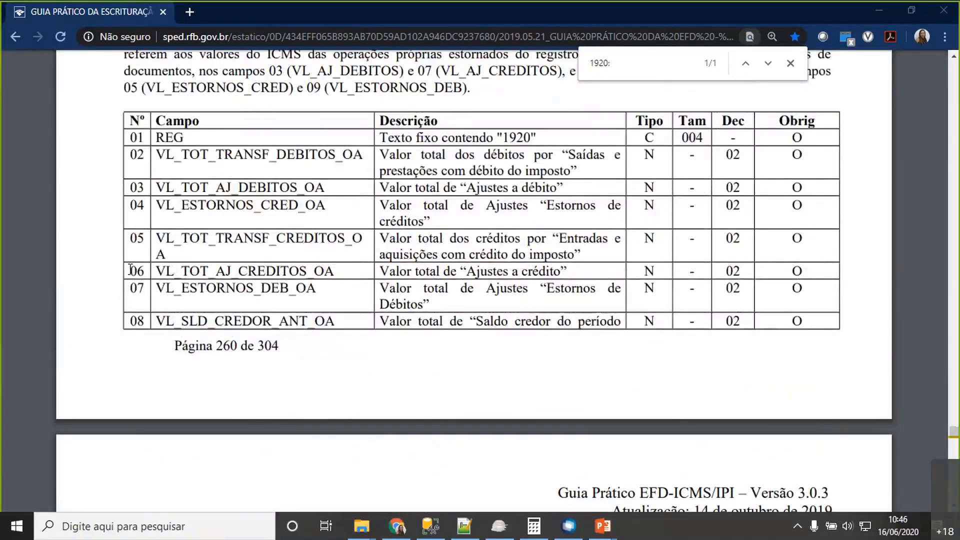
- Highlight the adjustment fields 06, 03 and 04 and the debit transfer field 02 in the Registro 1920 table
drag(129, 271, 330, 271)
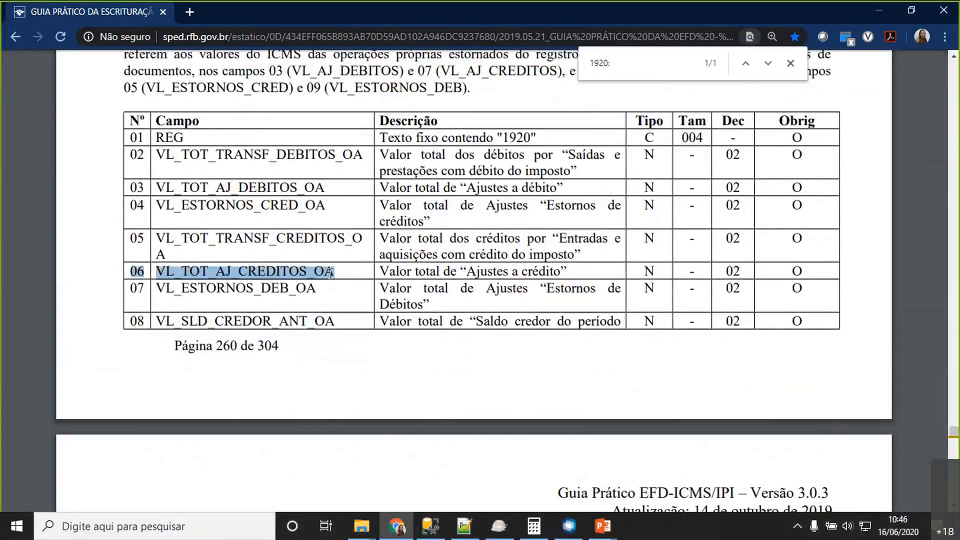
click(134, 186)
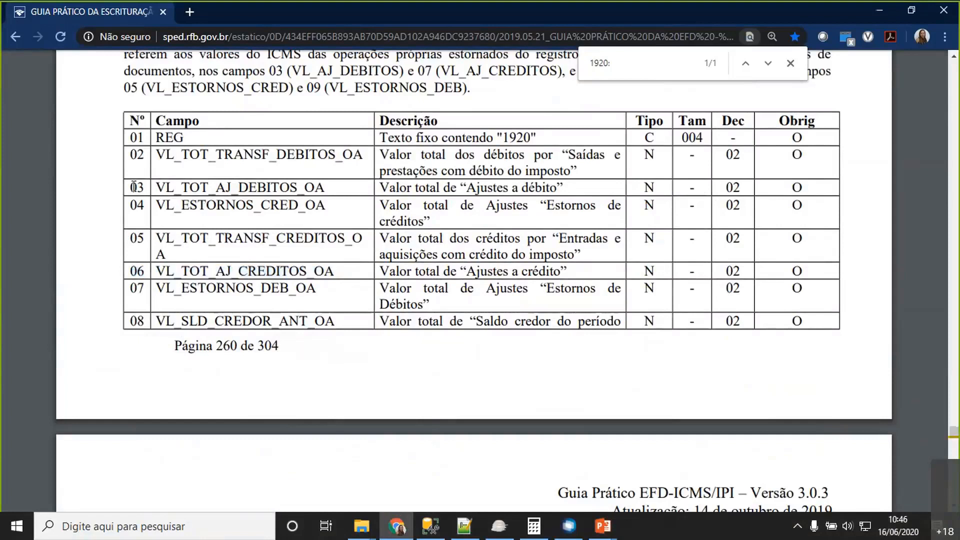
drag(133, 187, 321, 189)
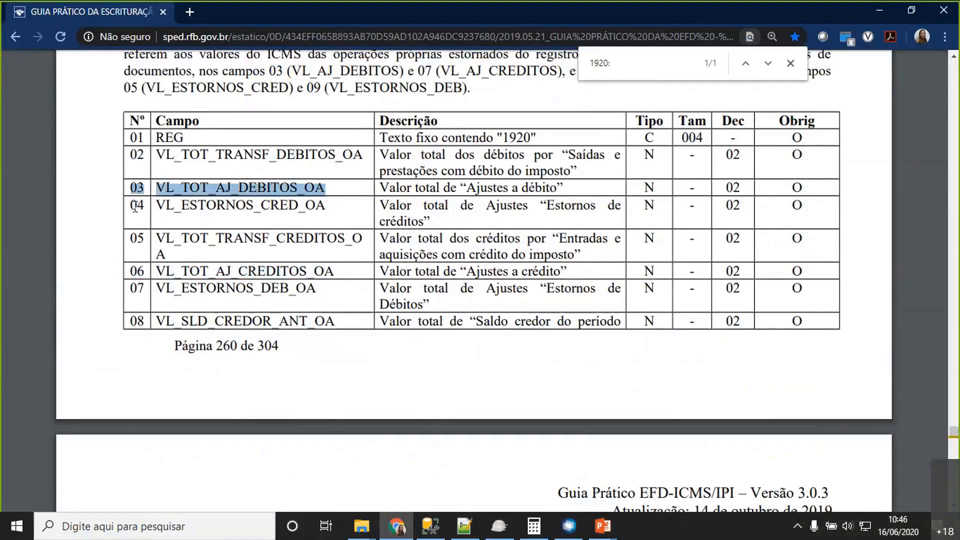
drag(134, 205, 430, 221)
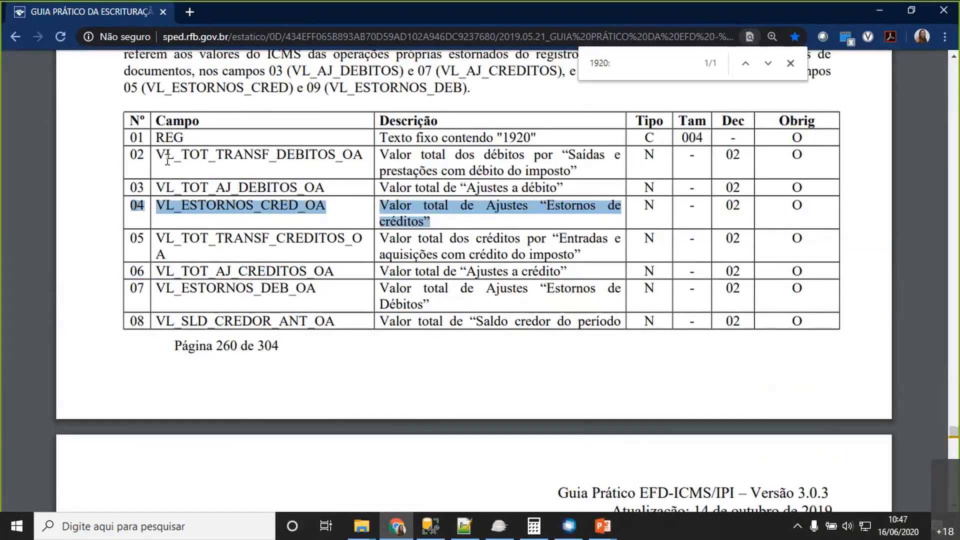
drag(130, 155, 577, 171)
click(134, 269)
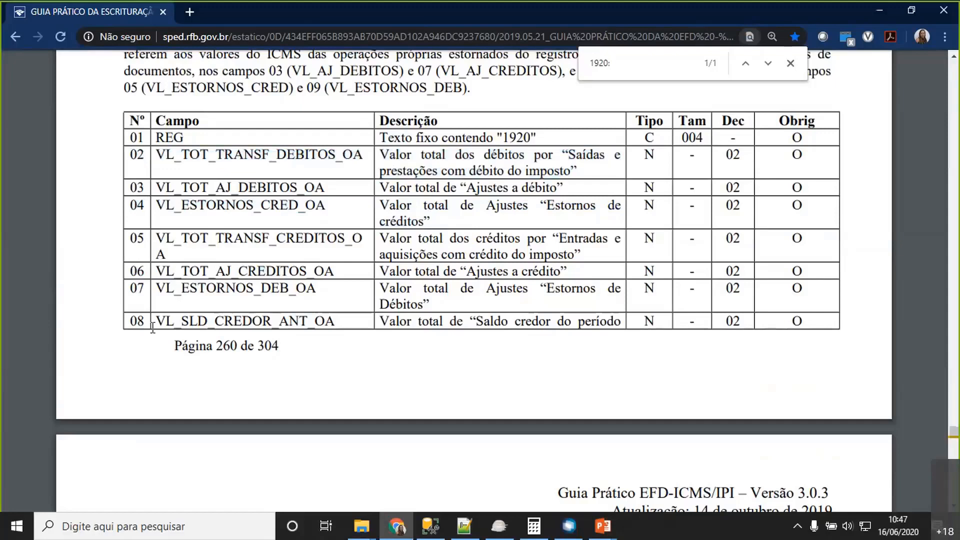
- Examine the Registro 1920 validation rules, highlighting Campo 05, its C197 and D197 conditions and the Campo 04 reference to register 1921
scroll(150, 327, down, 3)
scroll(90, 257, up, 3)
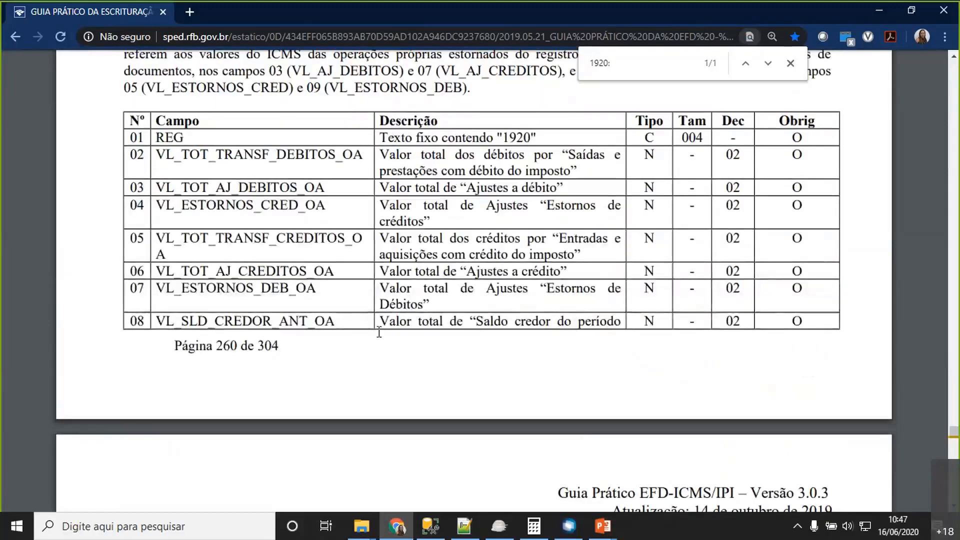
scroll(380, 332, down, 5)
scroll(417, 316, down, 10)
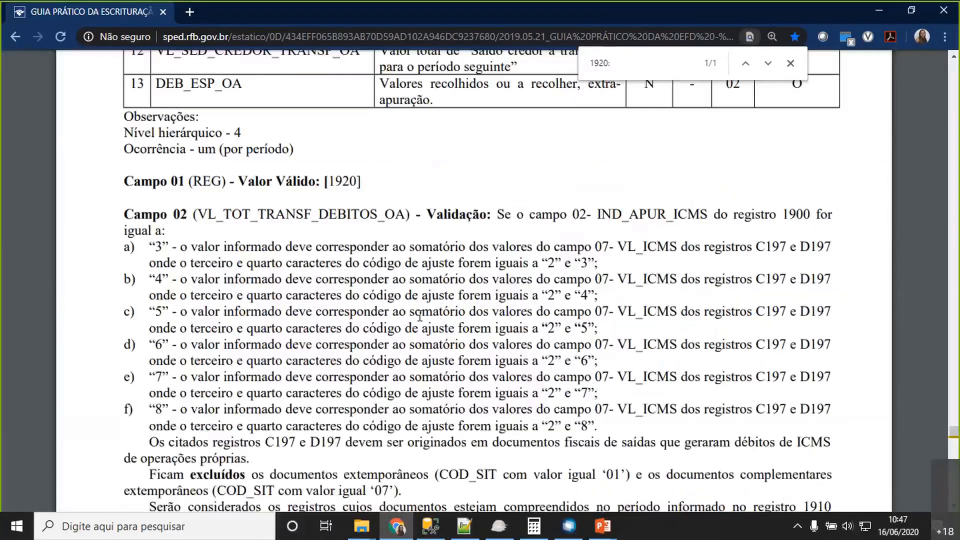
scroll(420, 315, down, 2)
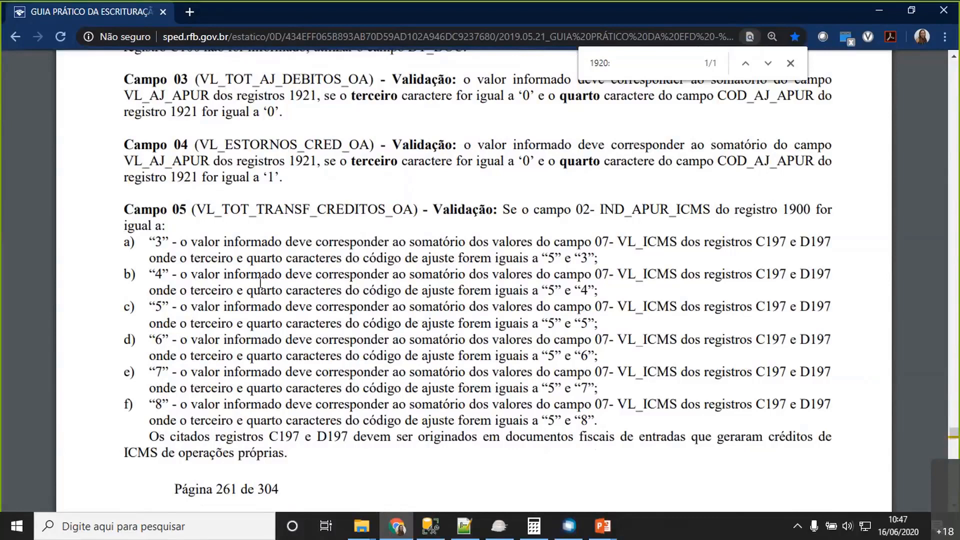
drag(141, 210, 387, 210)
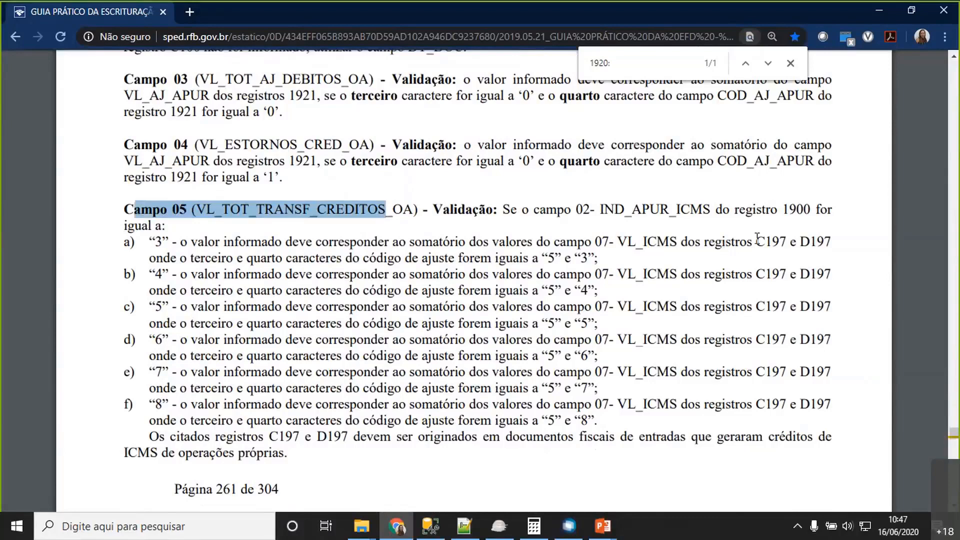
drag(753, 242, 831, 405)
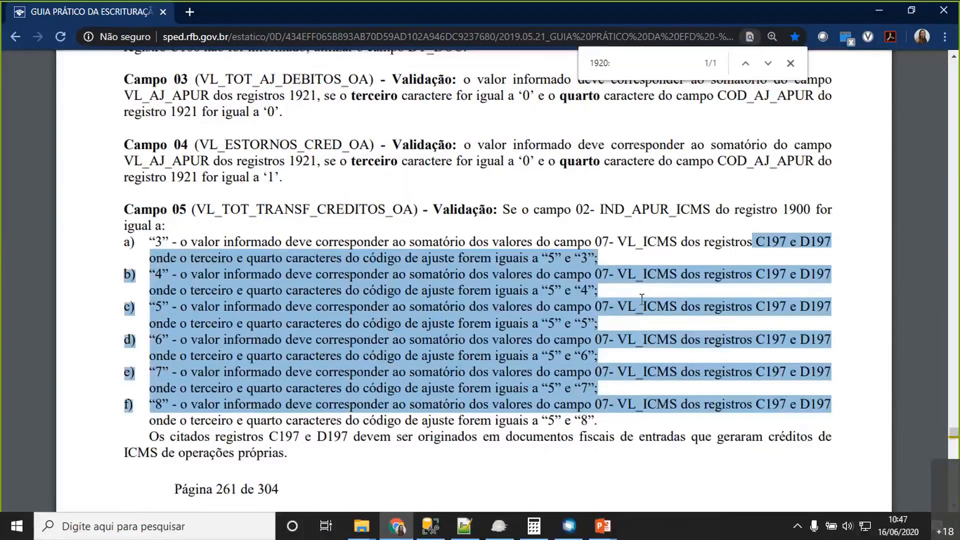
click(642, 224)
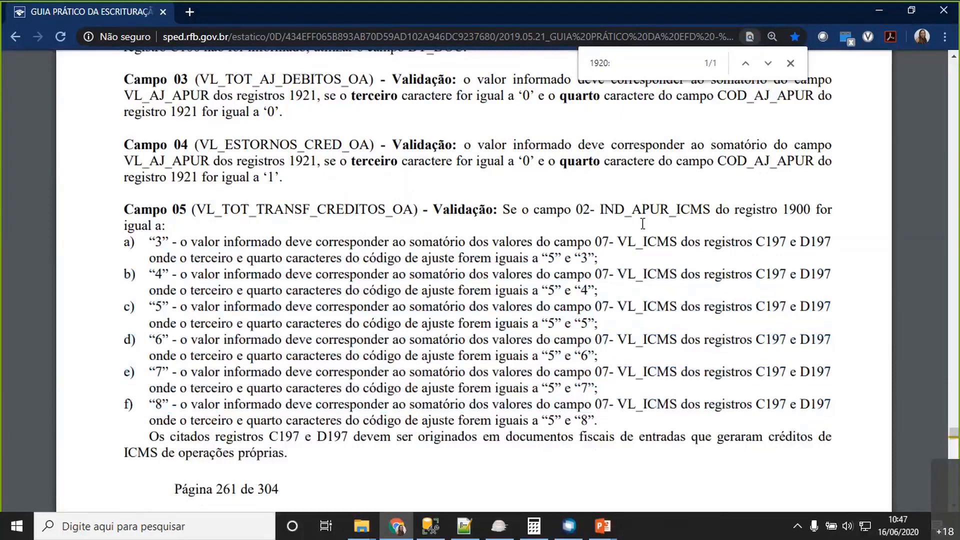
drag(171, 177, 260, 178)
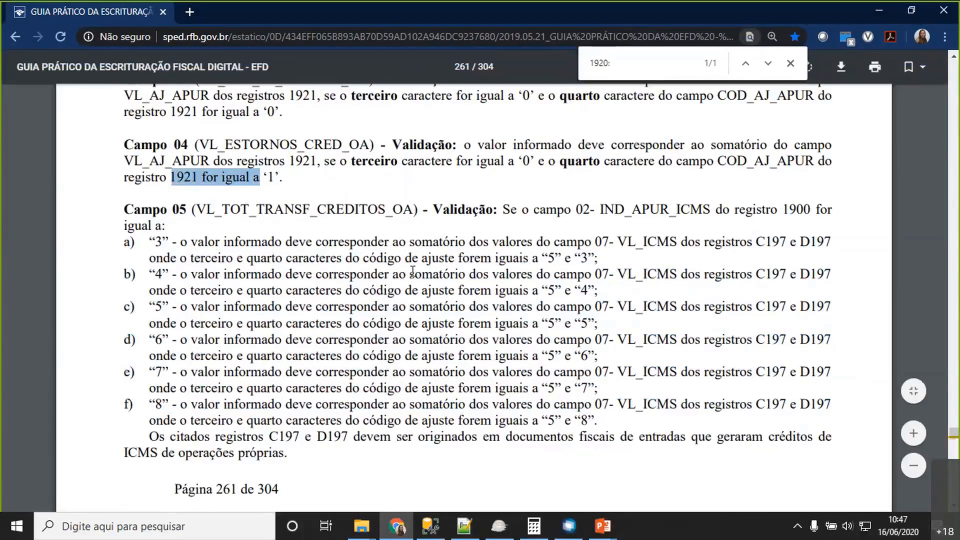
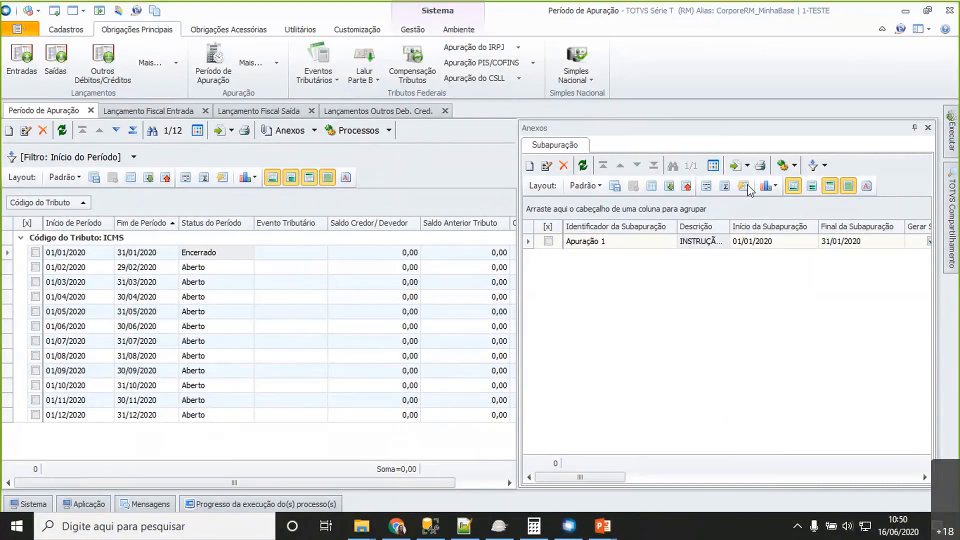
- Inspect the fiscal entry and exit postings and the Associação Lançamentos de Saída process with its available filters, closing it without executing
click(121, 113)
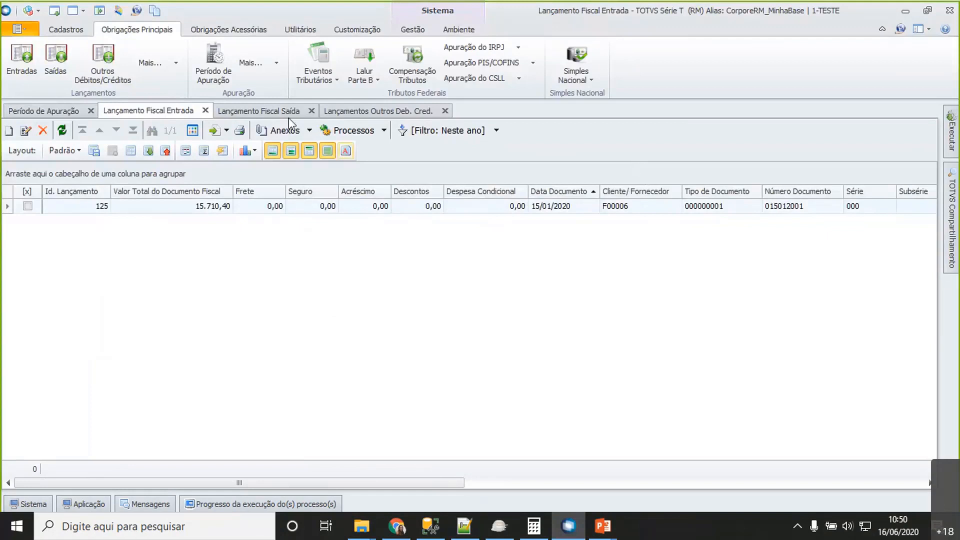
click(242, 112)
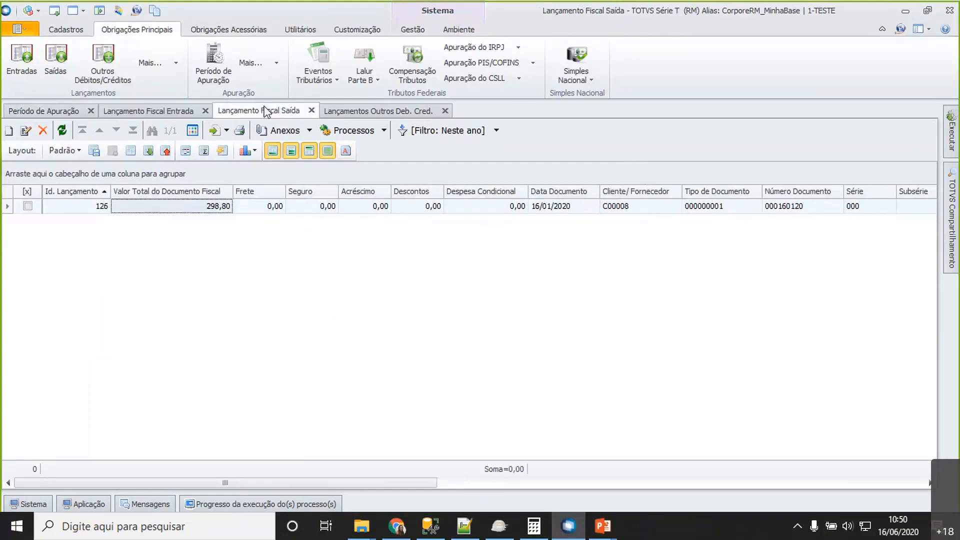
click(176, 64)
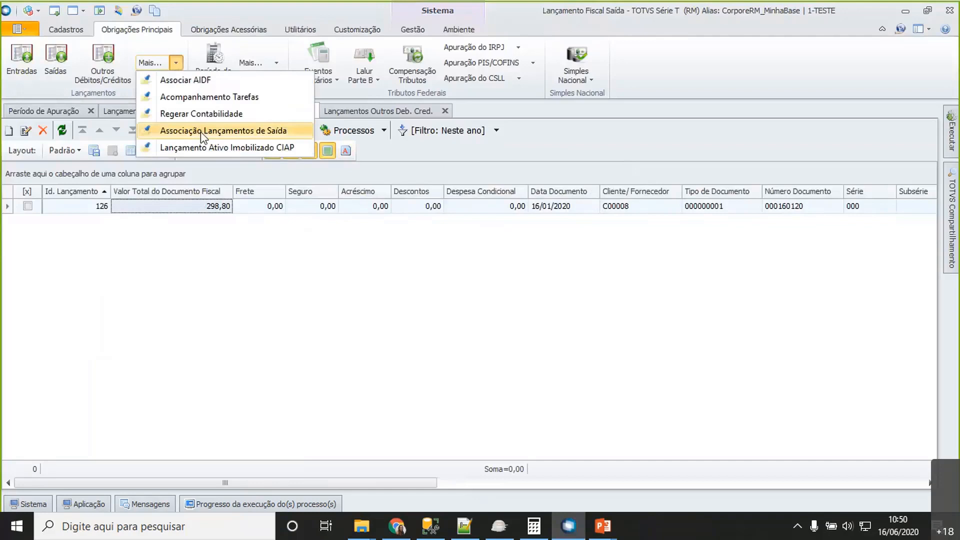
click(200, 131)
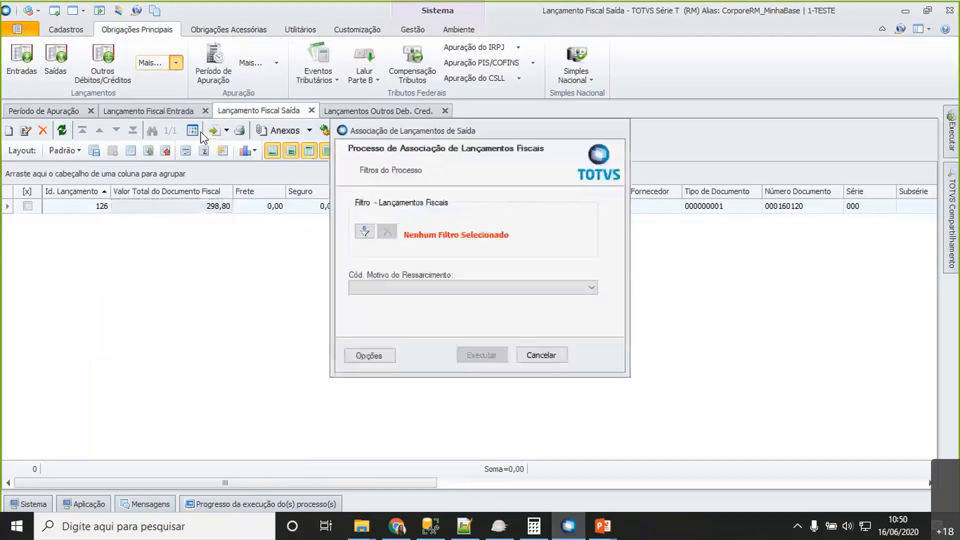
click(364, 231)
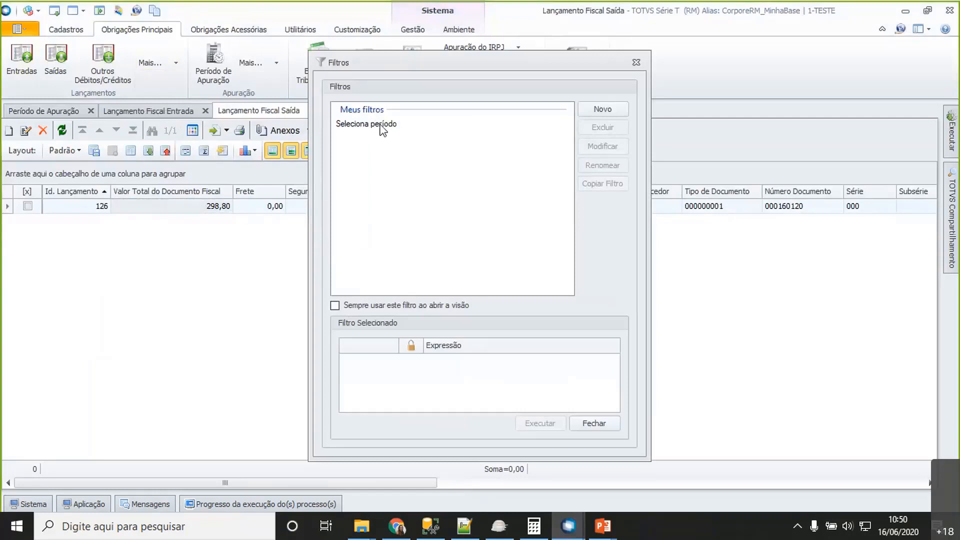
click(636, 62)
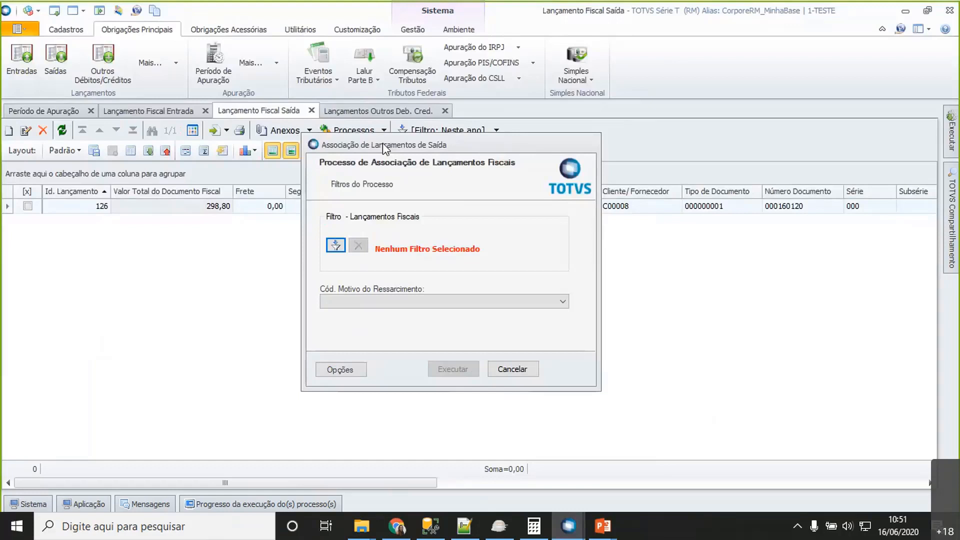
click(512, 369)
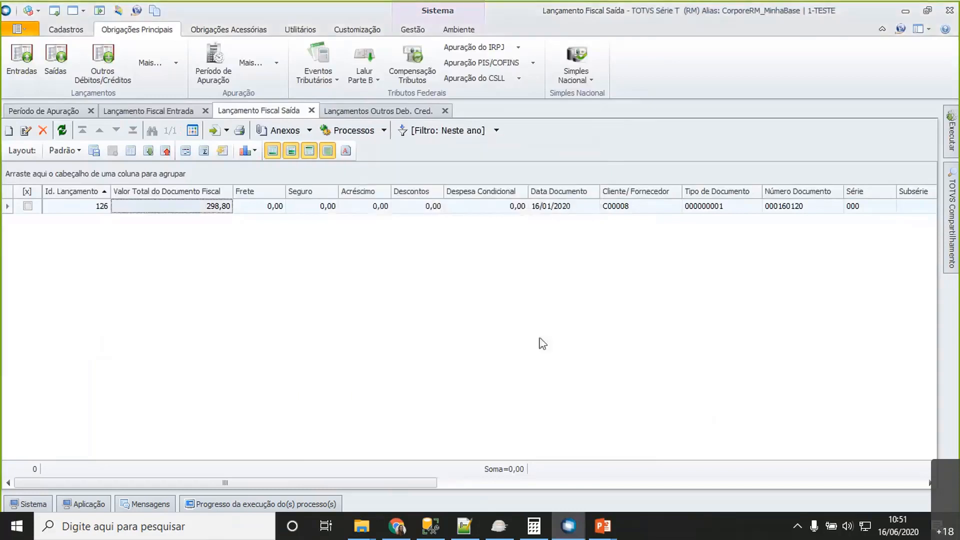
- Start SPED Fiscal generation and open the parametrization for branches Filial 2, Filial 3 and Filial 4
click(232, 31)
click(113, 80)
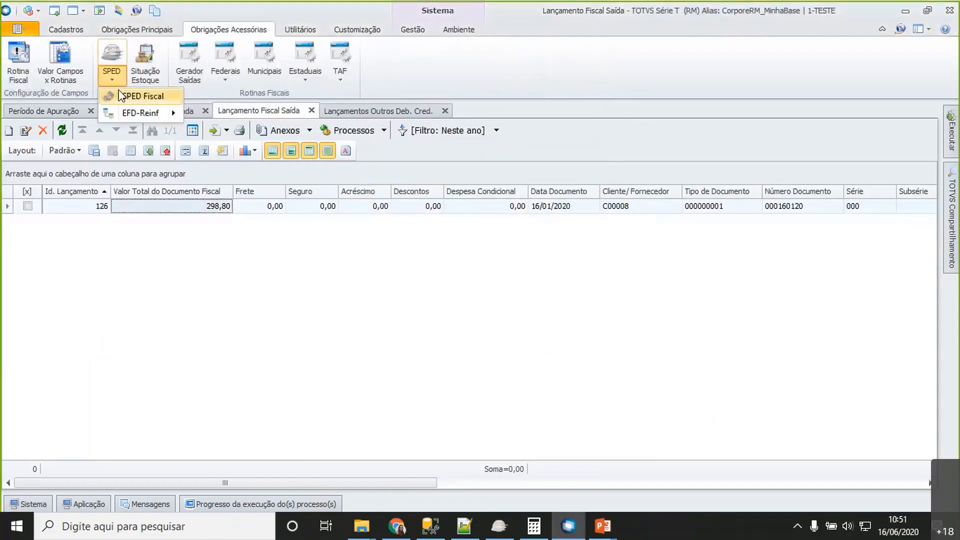
click(121, 95)
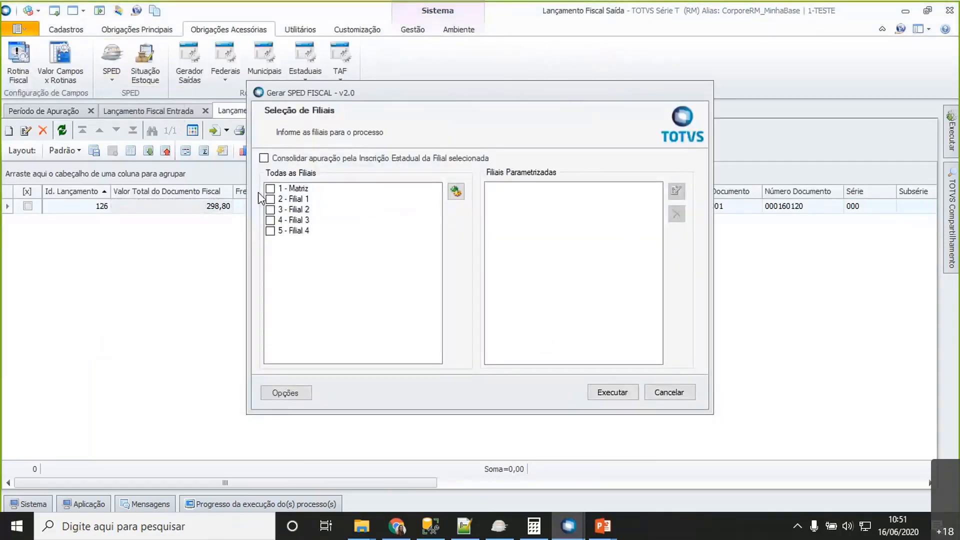
click(270, 231)
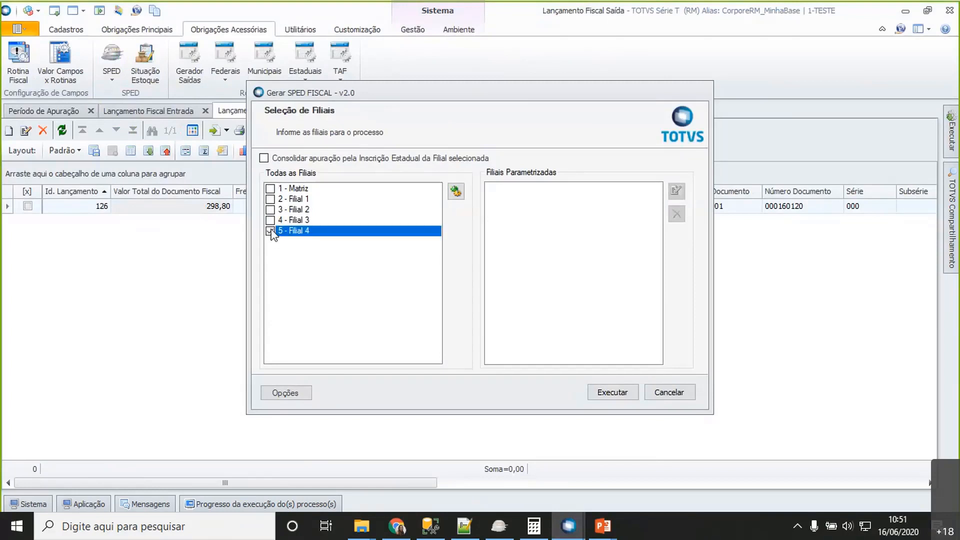
click(274, 220)
click(273, 219)
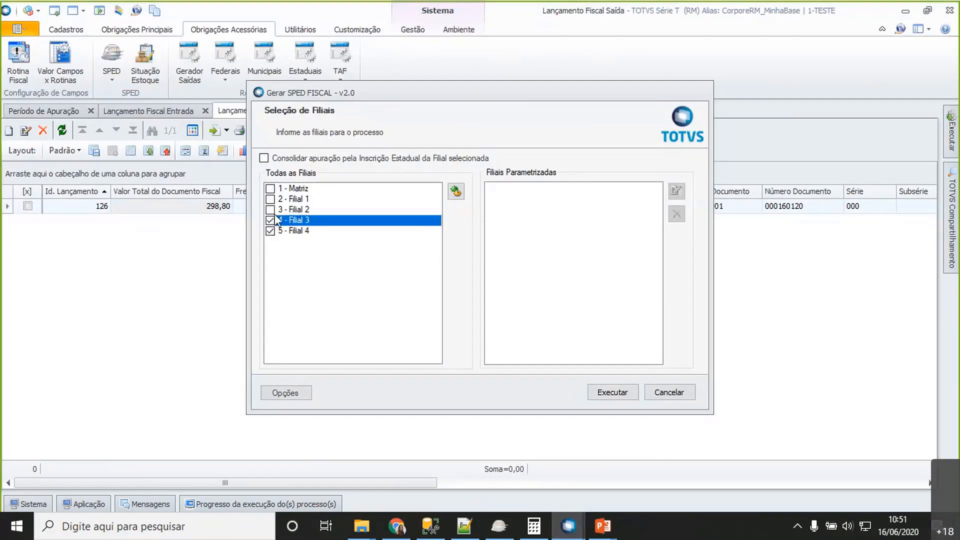
click(274, 211)
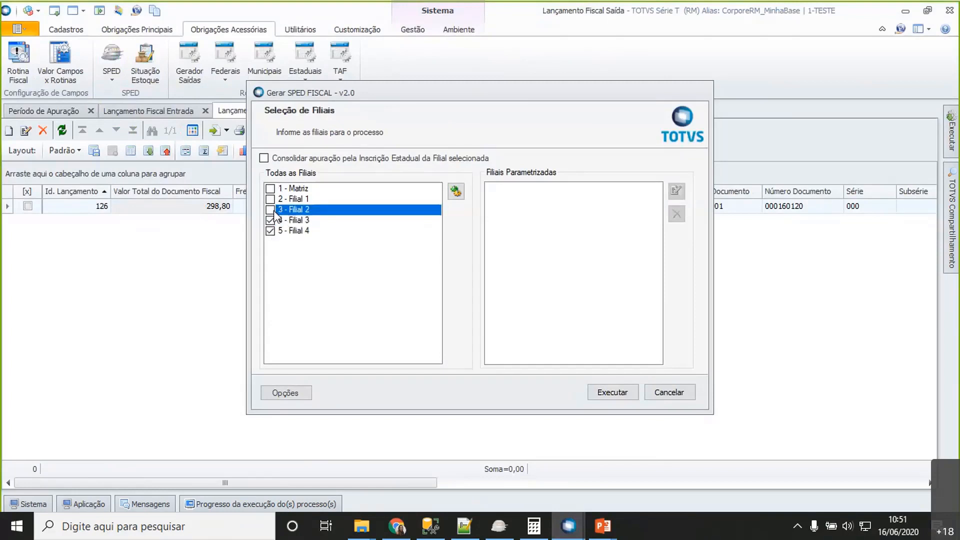
click(456, 191)
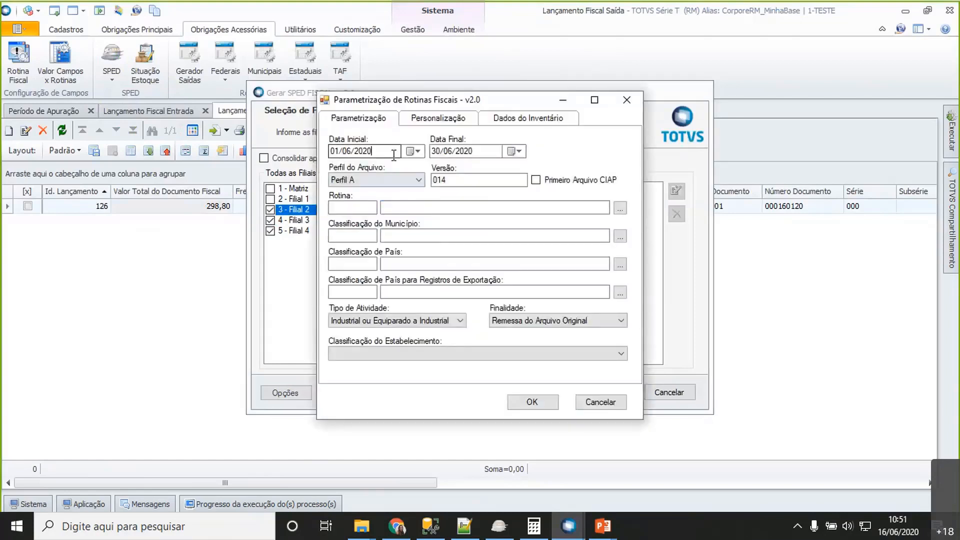
- Set the SPED period to 01/01/2020 through 31/01/2020 and the routine to 01, Sped Fiscal
drag(394, 155, 334, 168)
text(01012020)
key(Tab)
key(Tab)
key(Tab)
key(Tab)
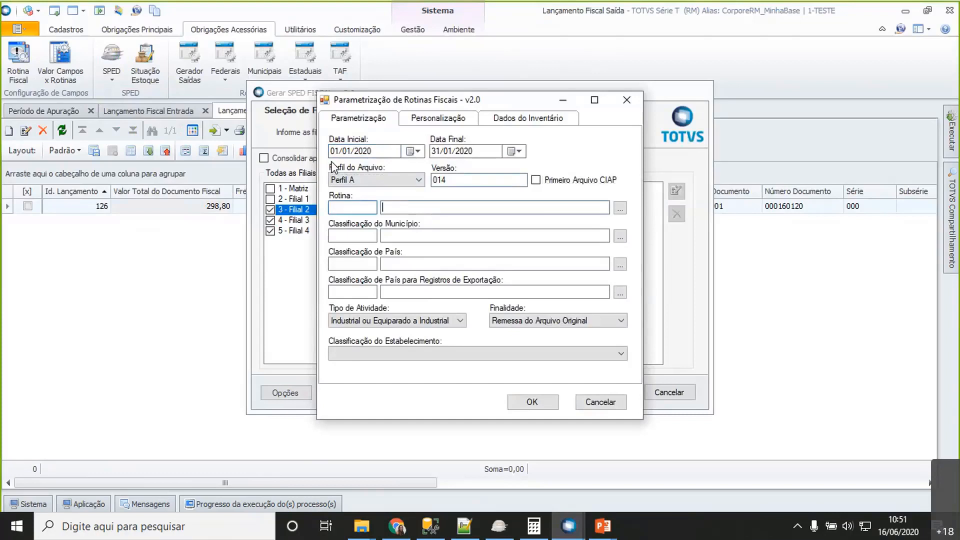
key(shift+Tab)
text(01)
key(Tab)
- Set the municipality classification to 1 (IBGE) and both the country and export-country classifications to 3 (Banco Central)
key(Tab)
key(Tab)
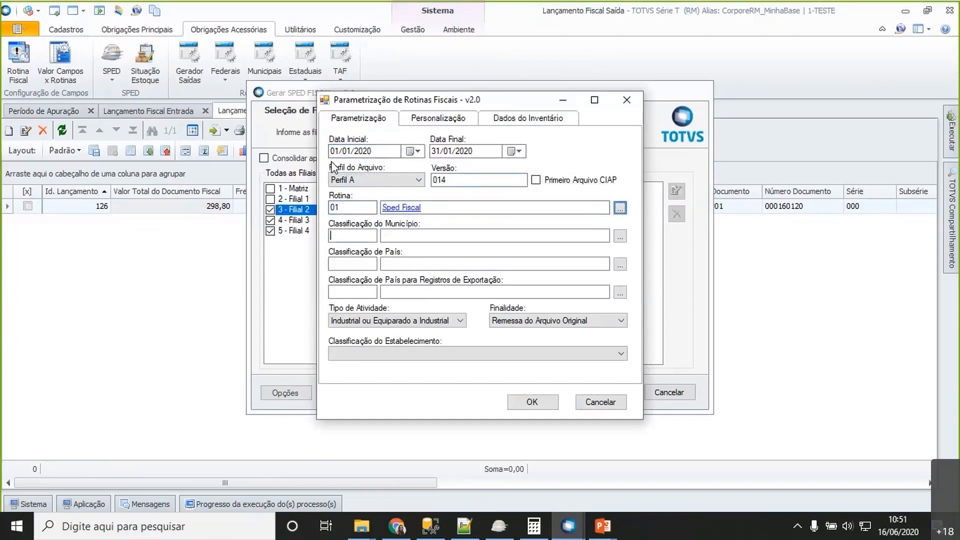
text(1)
key(Tab)
key(Tab)
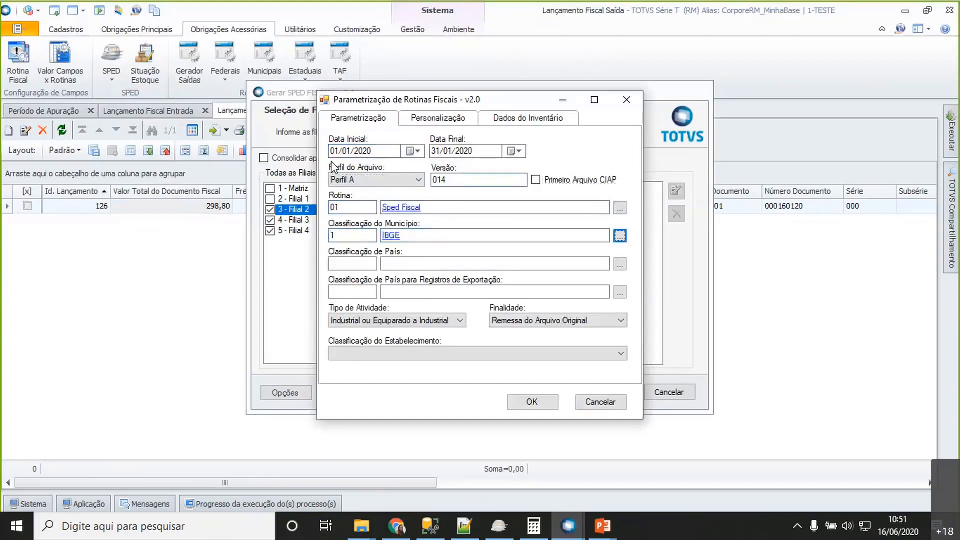
key(Tab)
text(3)
key(Tab)
key(Tab)
key(Tab)
text(3)
key(Tab)
key(Tab)
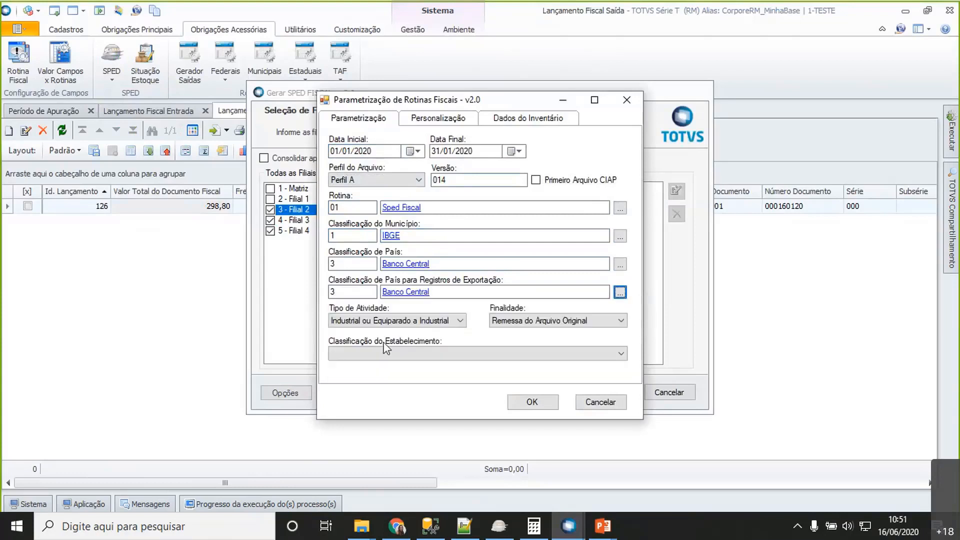
- Set the establishment classification to Outros and confirm the parameters for the three selected branches
click(442, 366)
click(409, 448)
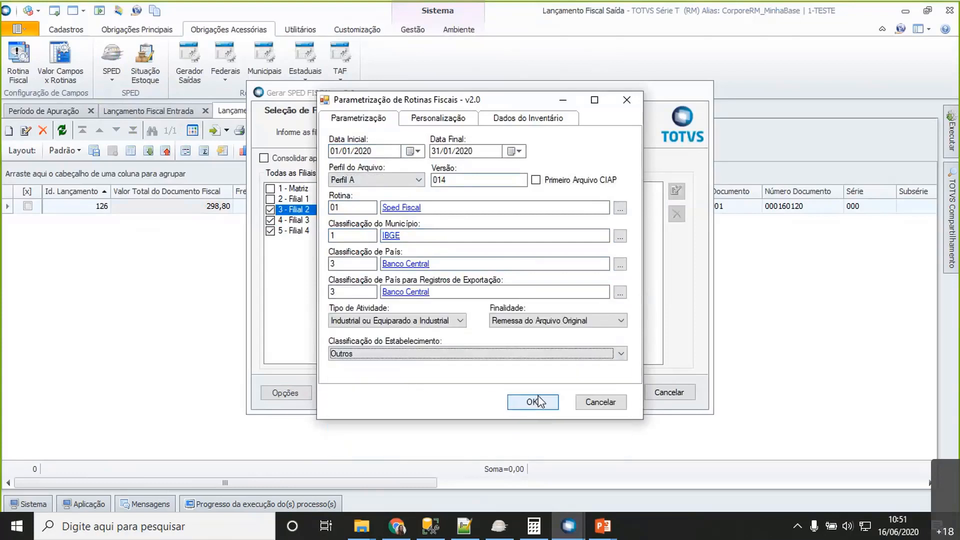
click(538, 406)
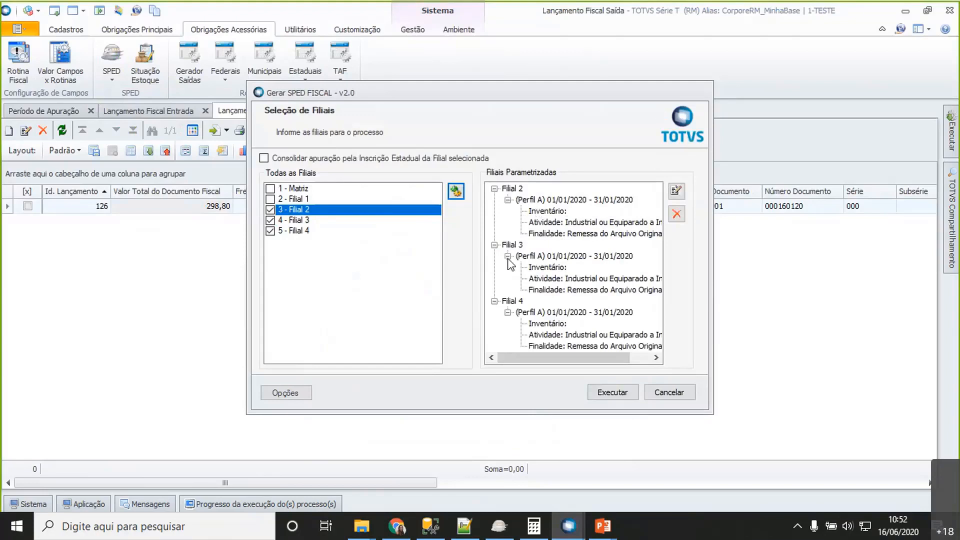
- Deselect Filial 2, Filial 3 and Filial 4, select only Filial 1 and open its parametrization
click(270, 210)
click(270, 220)
click(270, 230)
click(270, 199)
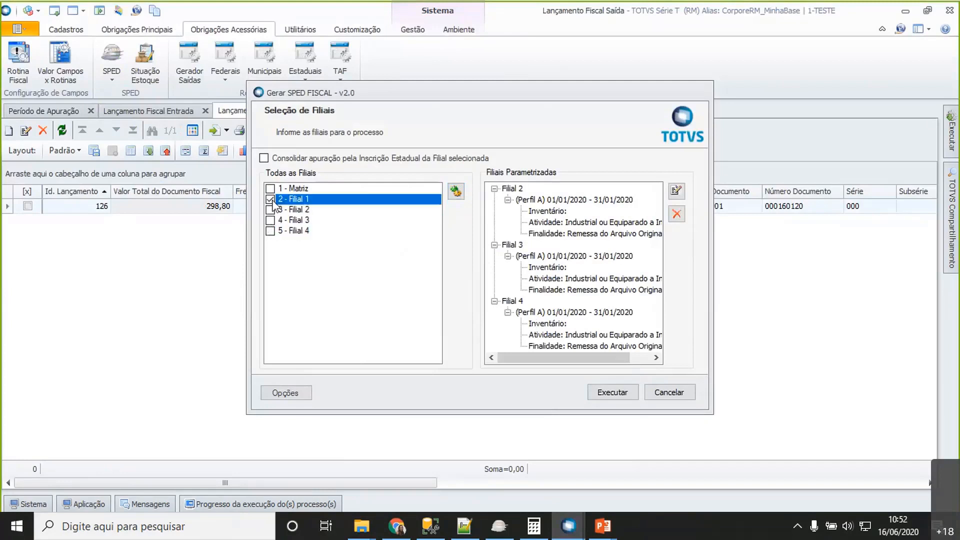
click(456, 191)
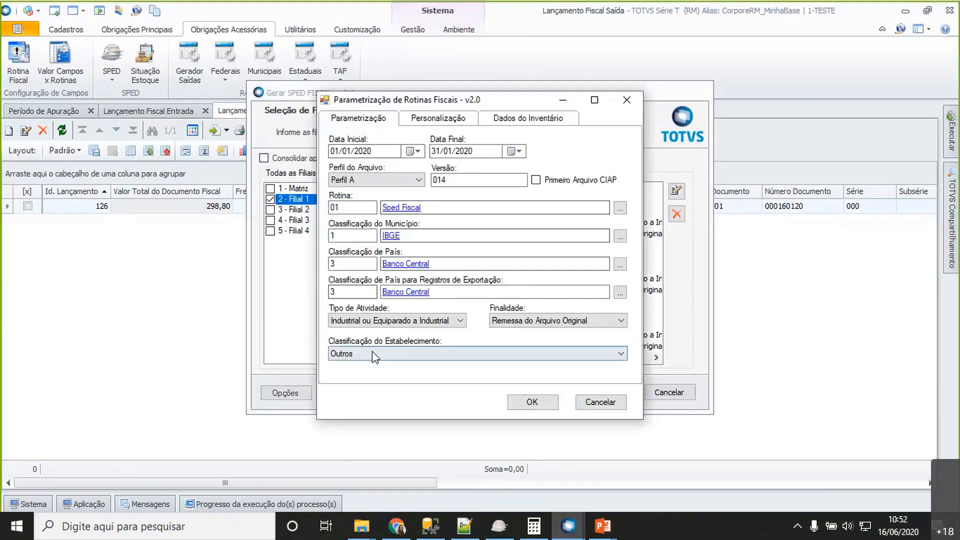
- Set Filial 1's establishment classification to Industrial - Transformação and add it to the parametrized branches
click(369, 354)
click(373, 369)
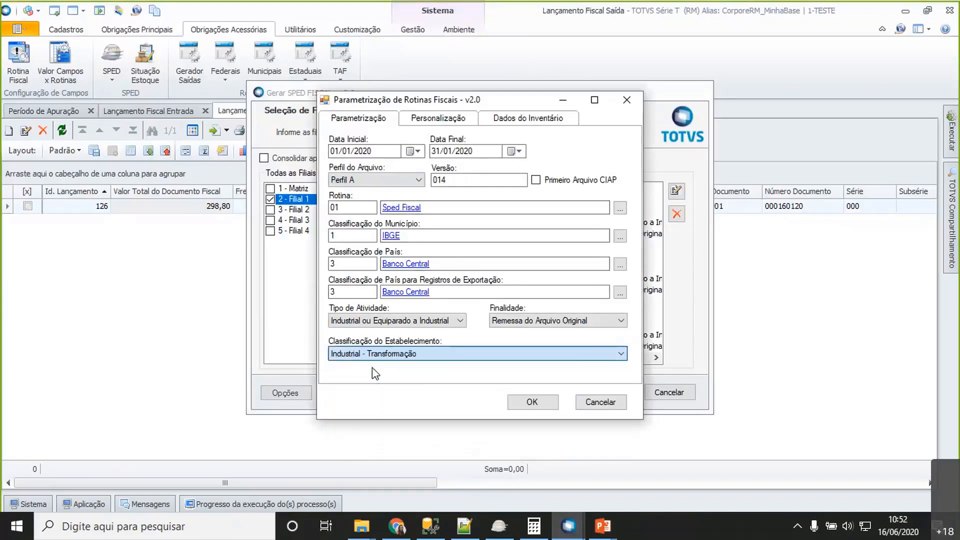
click(525, 409)
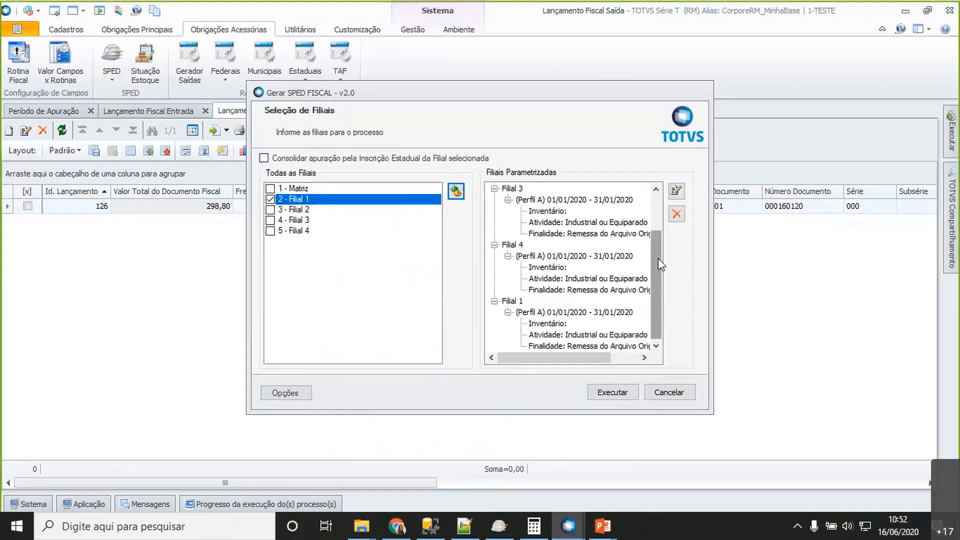
drag(657, 258, 629, 295)
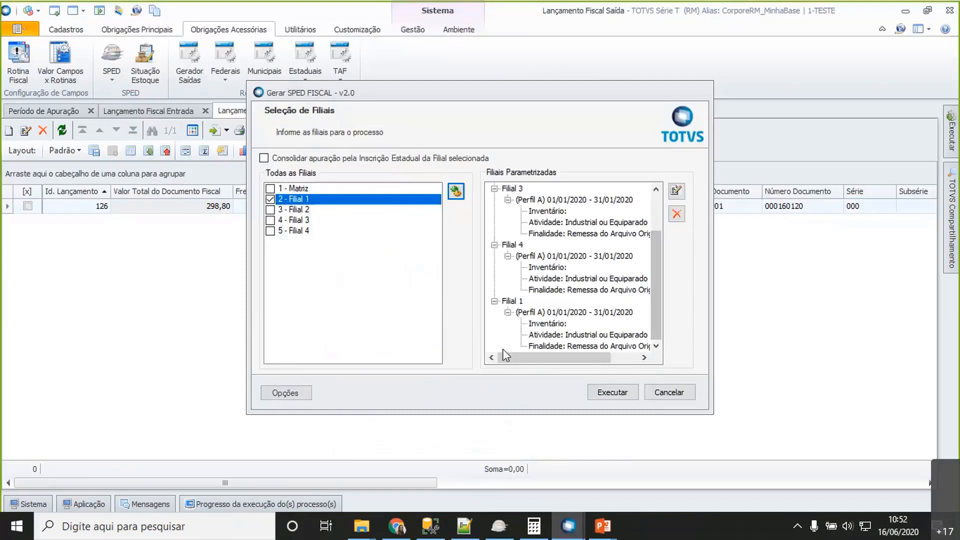